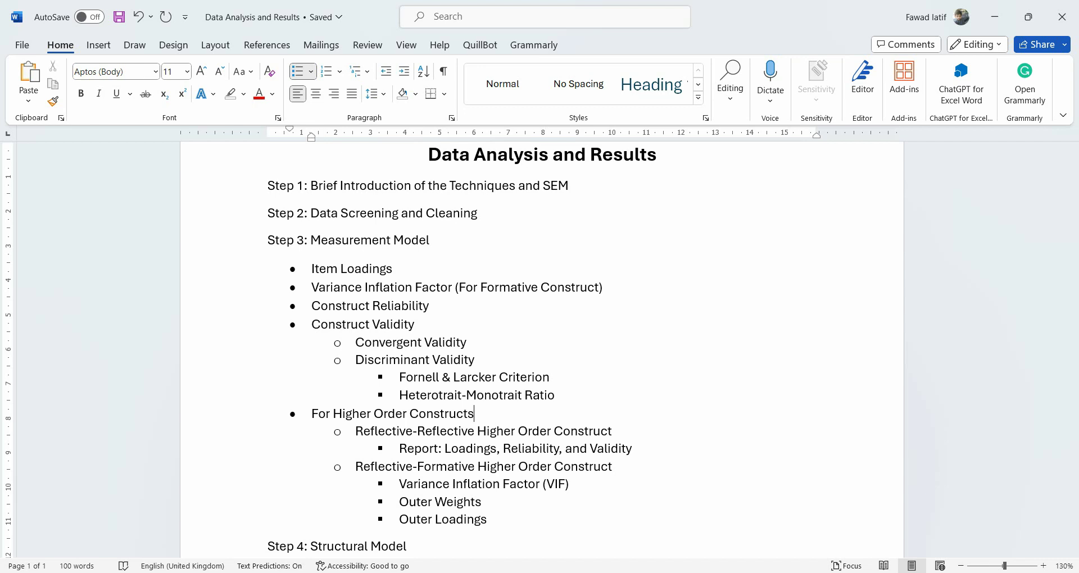
Switch to the PDF reader and view the data analysis and results sections of the two 2020 papers.
mouse_move(711, 572)
mouse_move(556, 571)
click(237, 541)
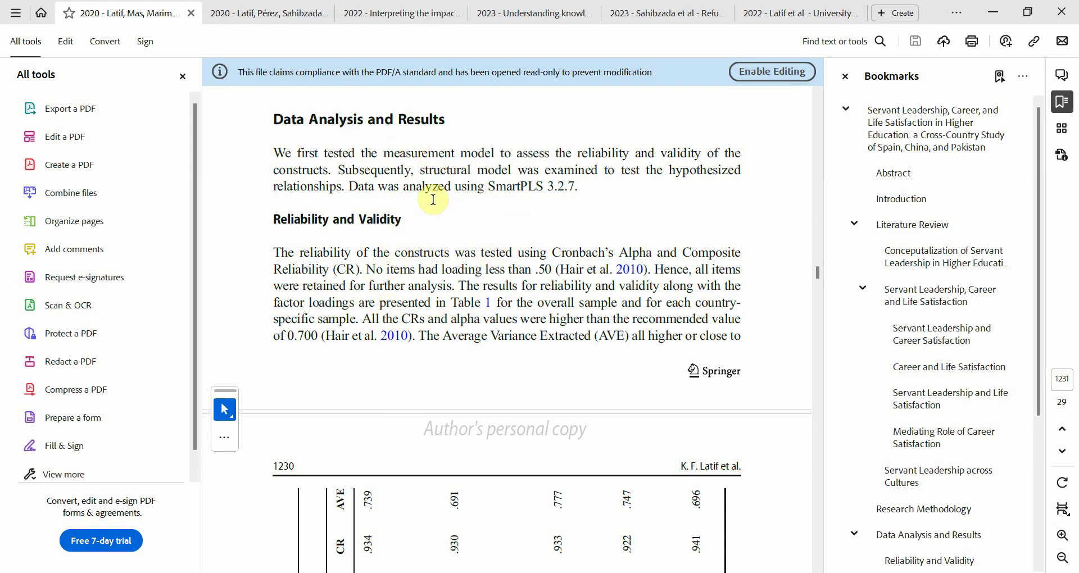
click(266, 10)
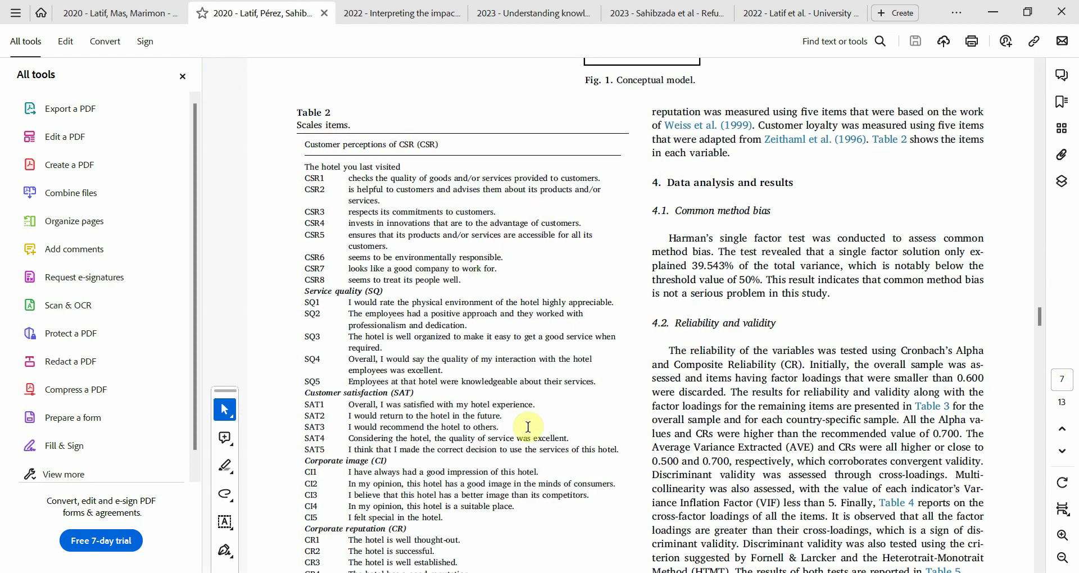
Switch back to Word and highlight the outline's title, the word Loadings, and the Step 1 line on introducing the techniques and SEM.
click(741, 534)
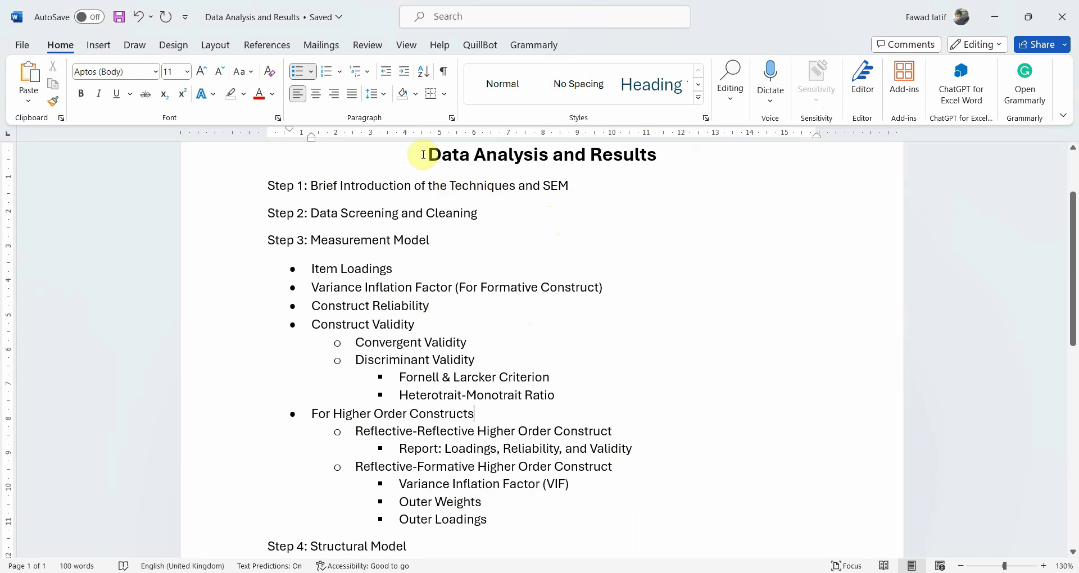
drag(424, 154, 598, 150)
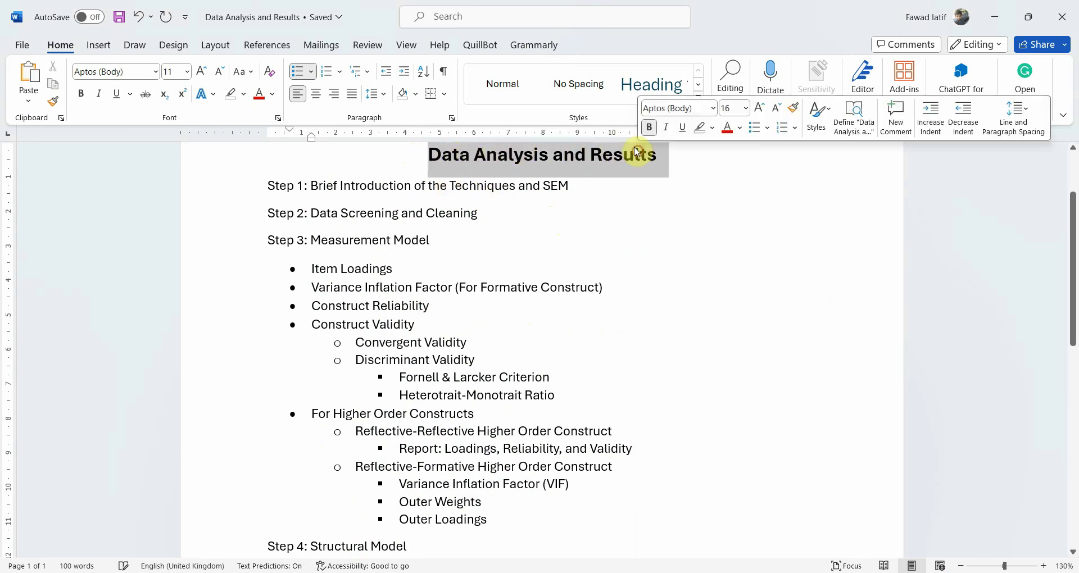
click(339, 185)
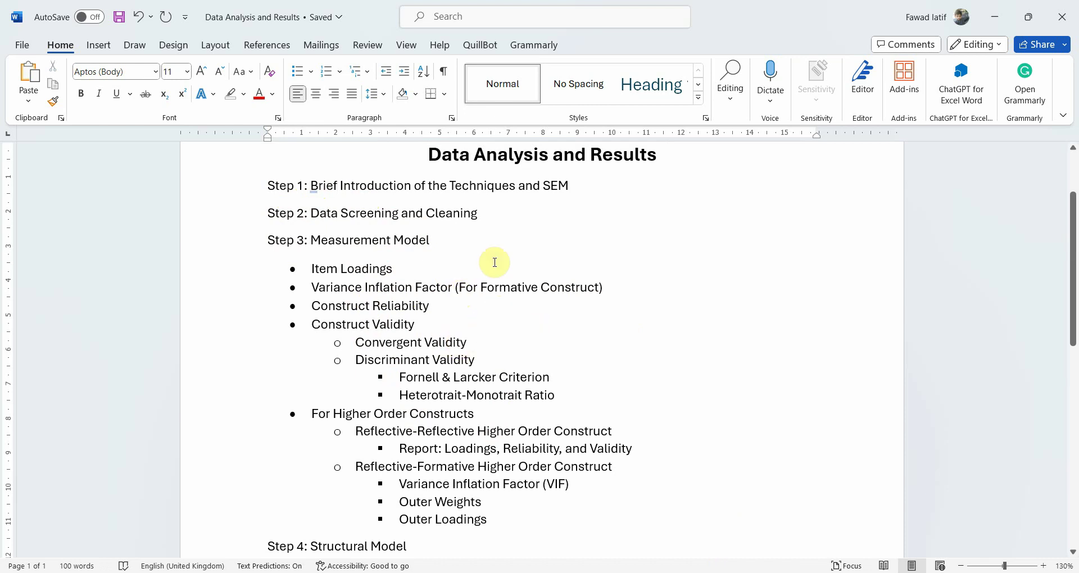
double_click(359, 269)
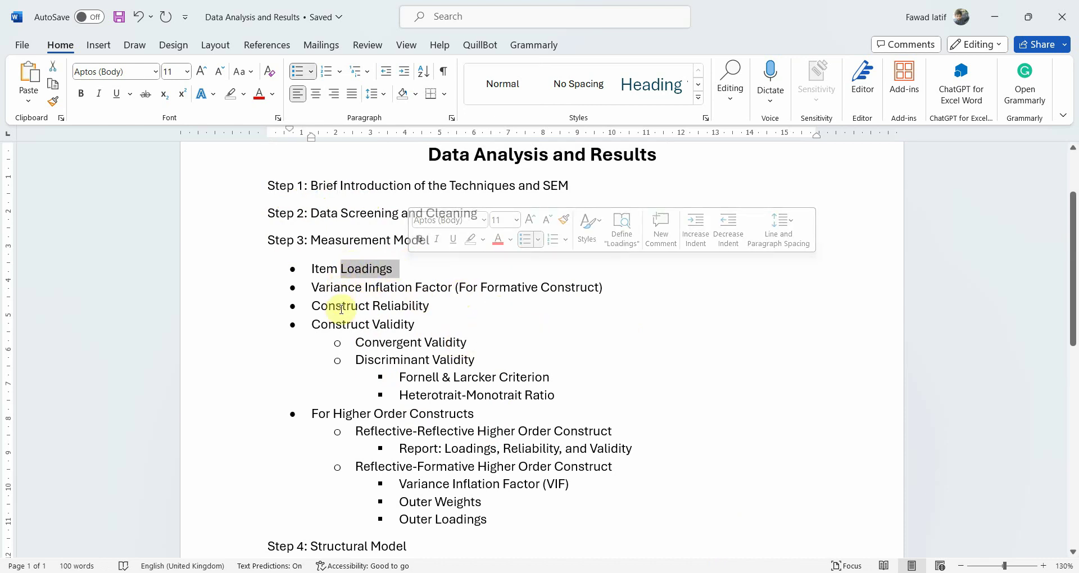
click(339, 287)
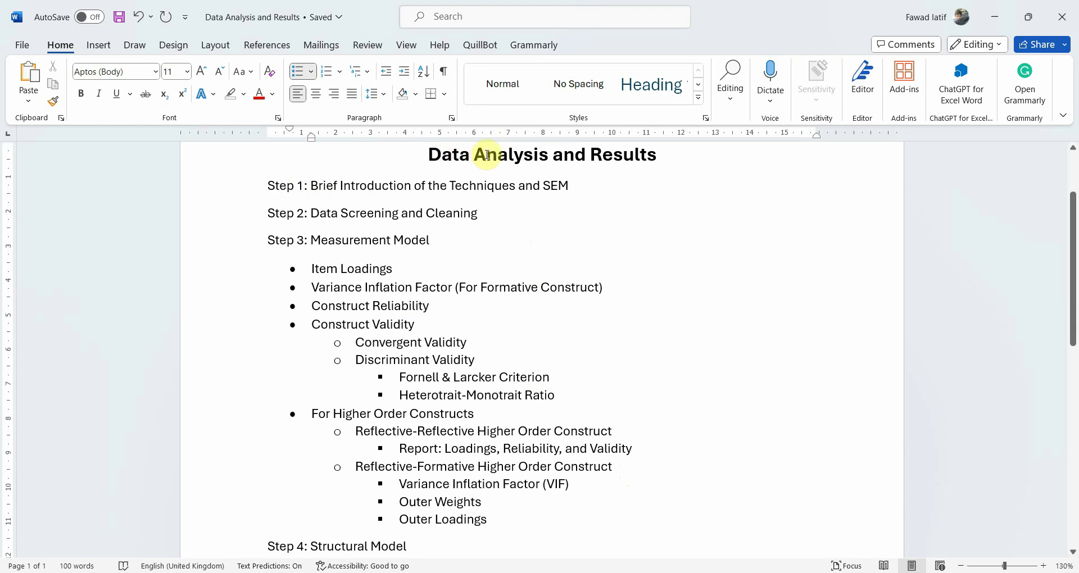
drag(286, 186, 561, 193)
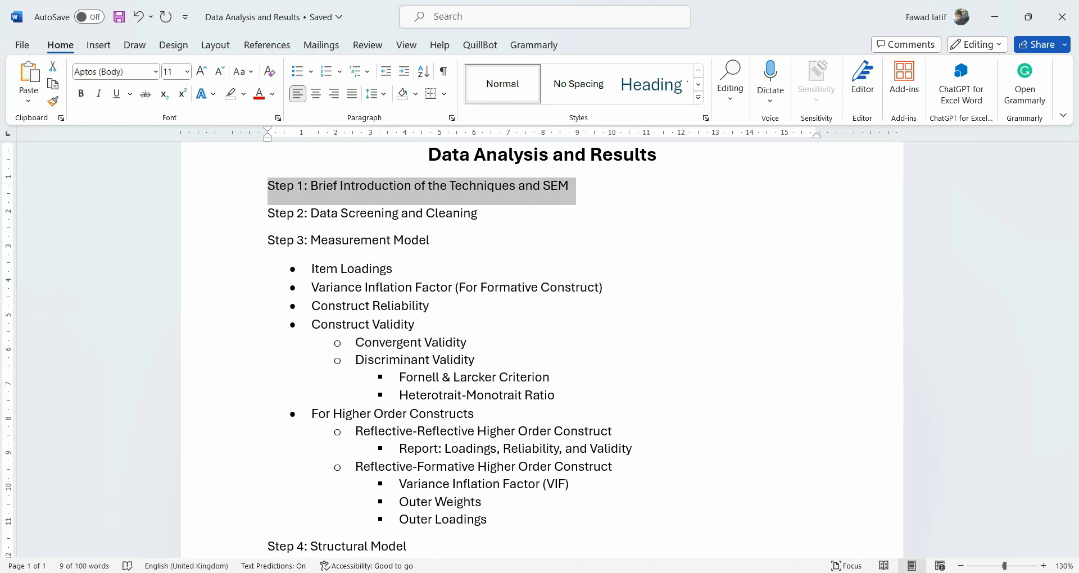
Switch to the PDF reader, open the 2022 "Interpreting the impact" paper and highlight the full paragraph of section 3.4, Data analysis and procedure.
click(686, 572)
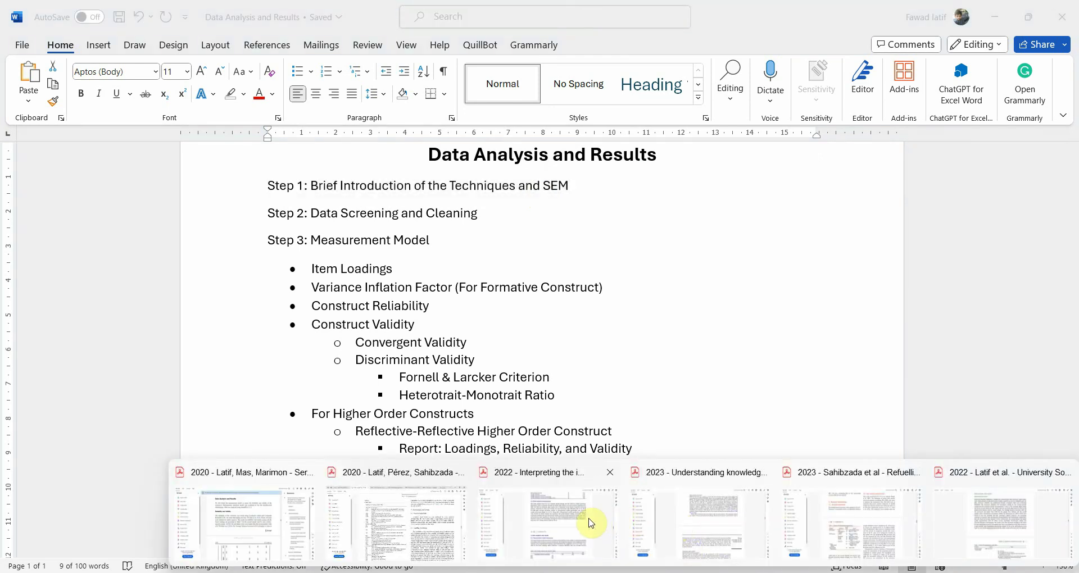
click(436, 528)
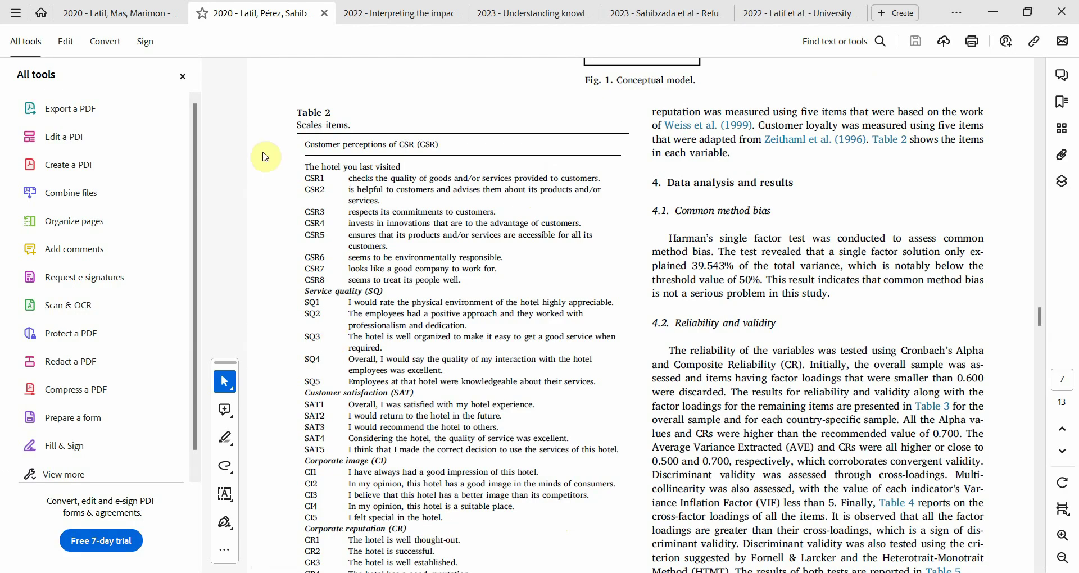
click(380, 8)
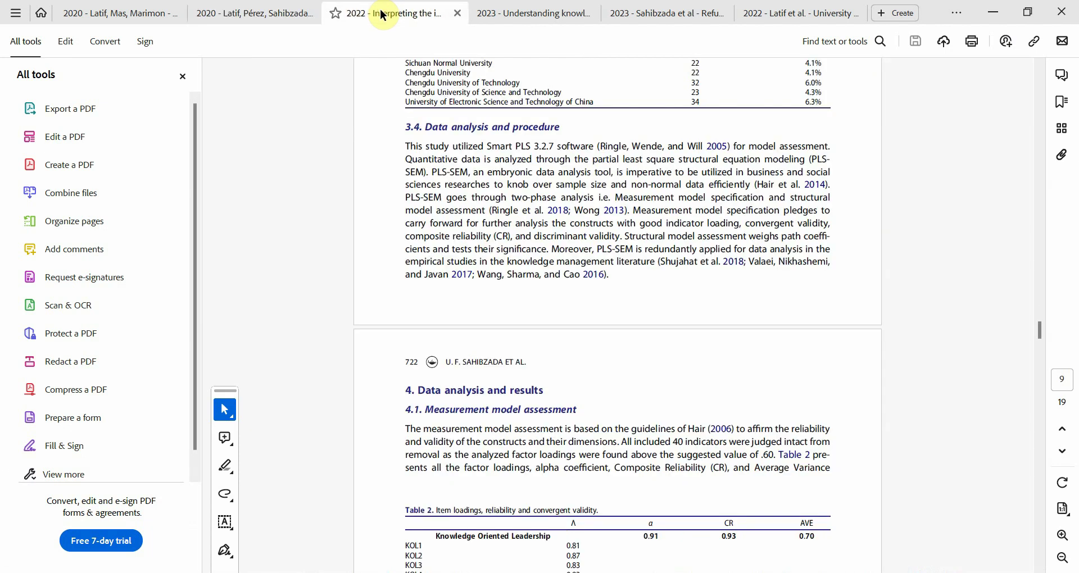
drag(426, 127, 559, 126)
click(396, 148)
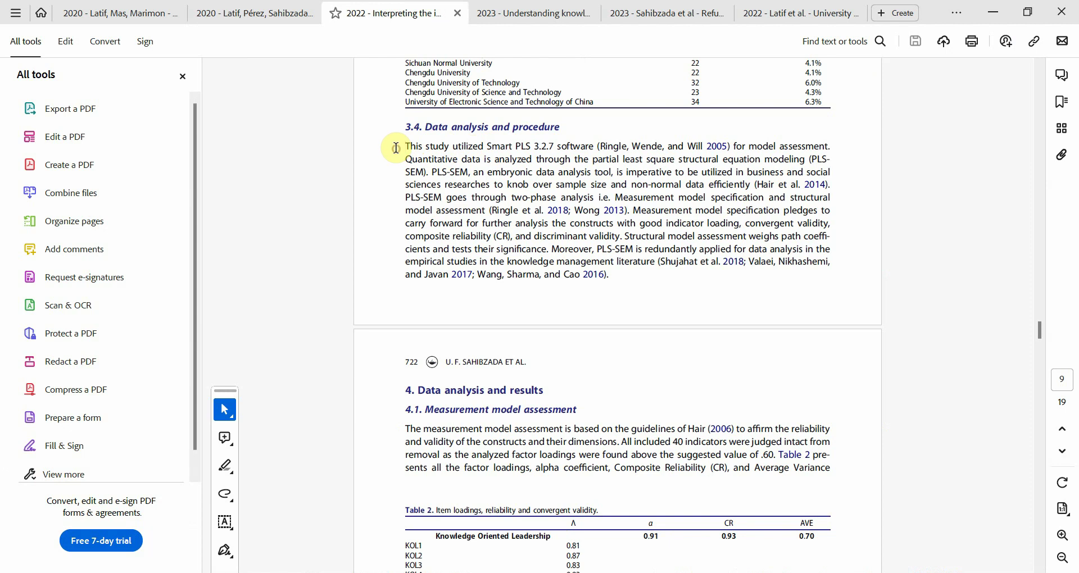
drag(401, 148, 613, 279)
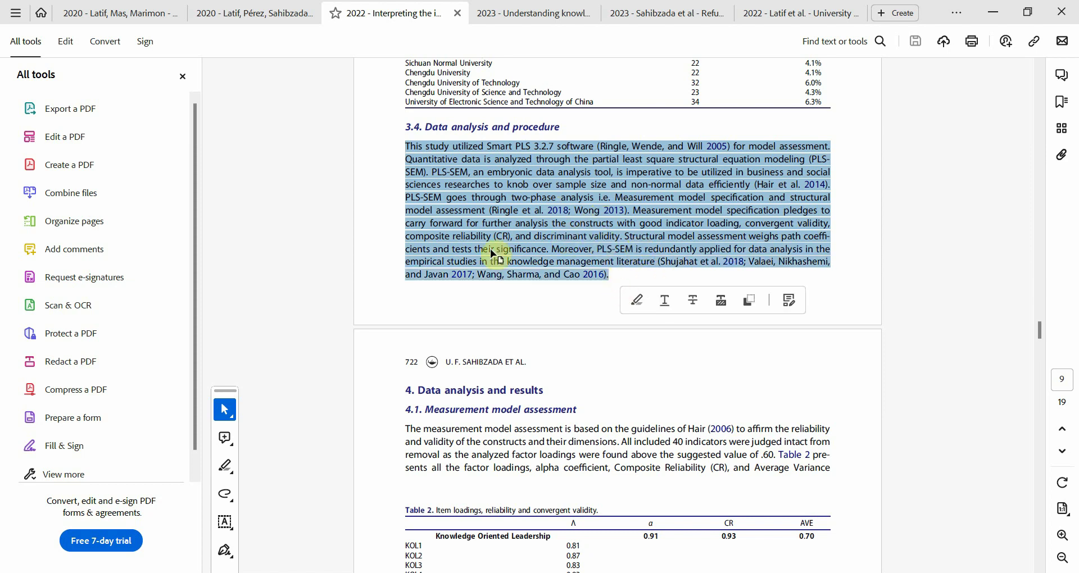
Highlight the section 3.4 passage from "Measurement model specification" to its end, and separately the words "PLS 3.2.7 software".
click(375, 250)
drag(636, 210, 719, 283)
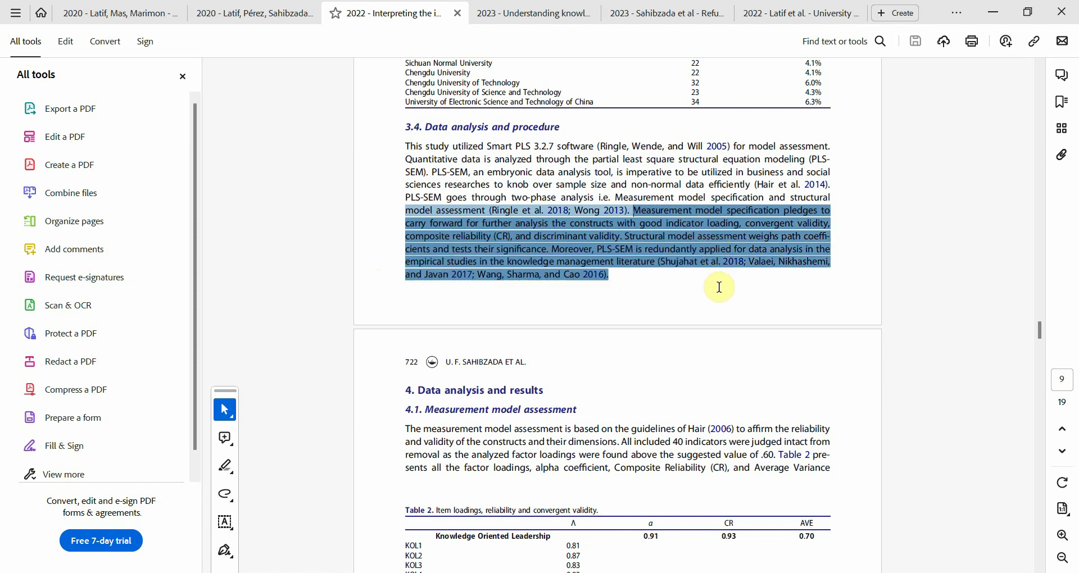
click(376, 253)
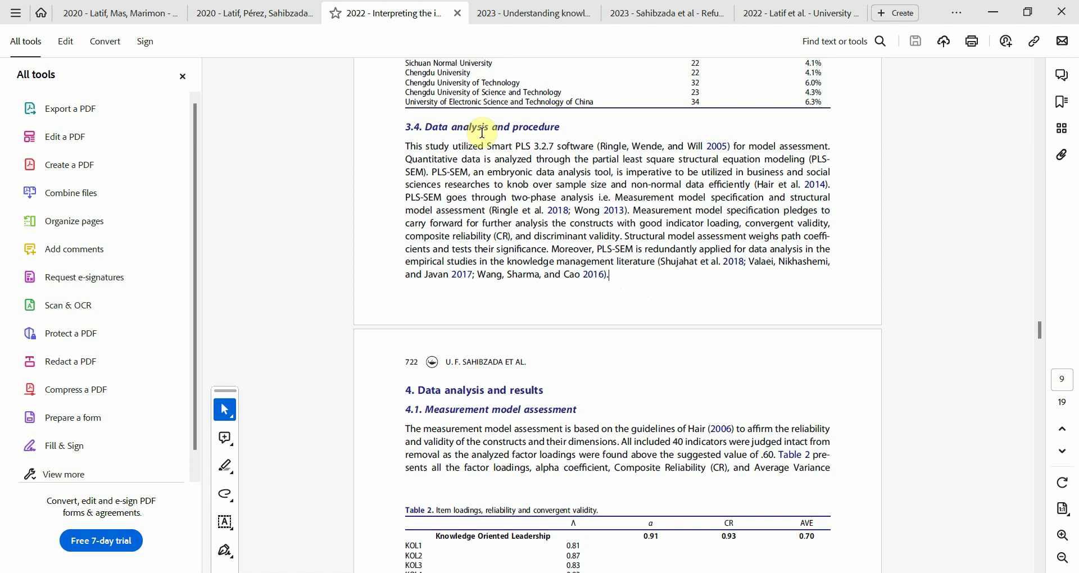
drag(515, 147, 597, 147)
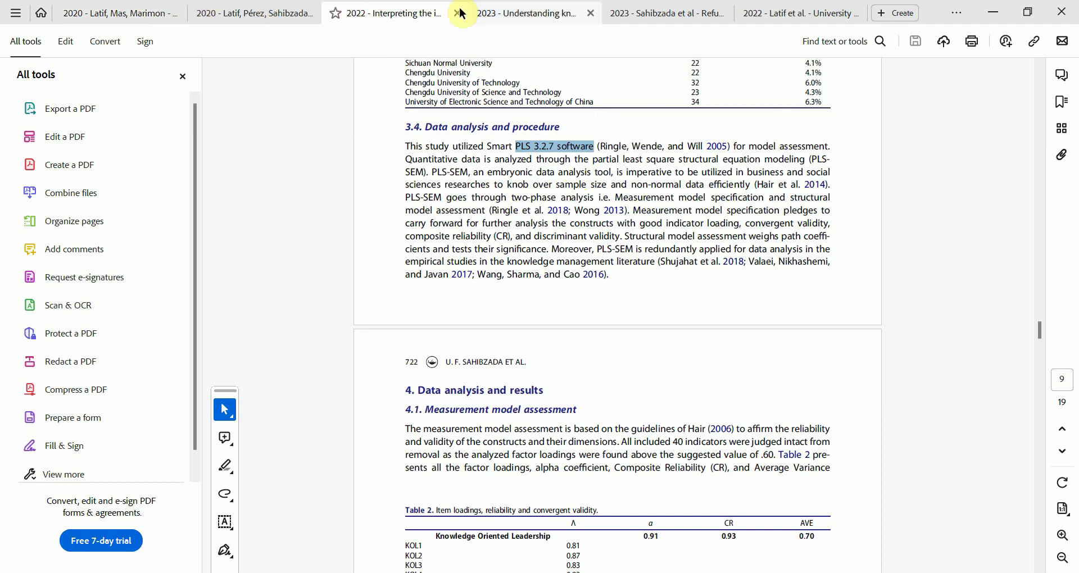
Compare how the data analysis is introduced in the two 2023 papers and the last open 2022 university paper.
click(494, 13)
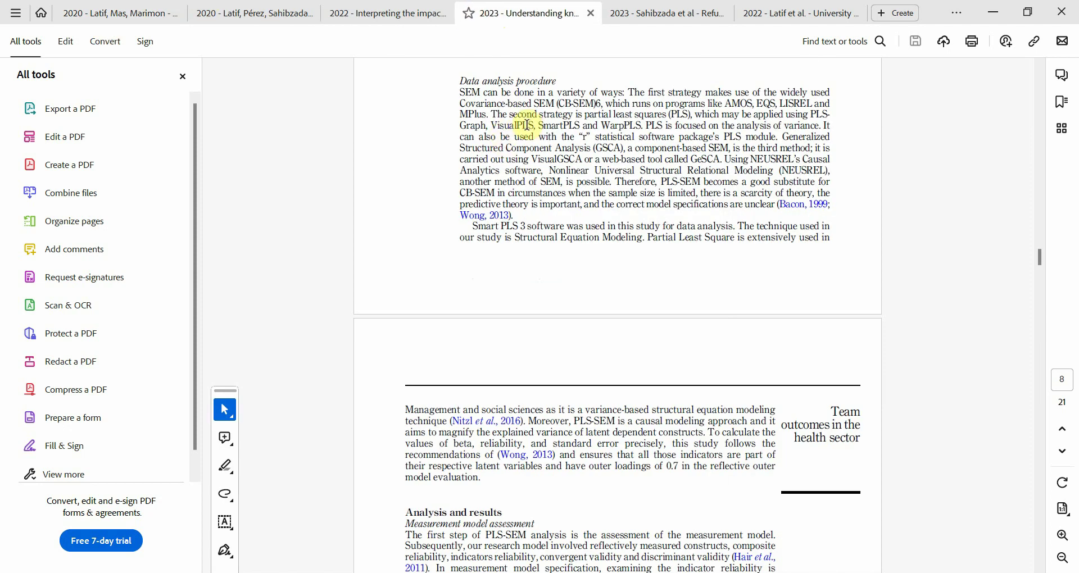
drag(460, 93, 635, 170)
click(667, 12)
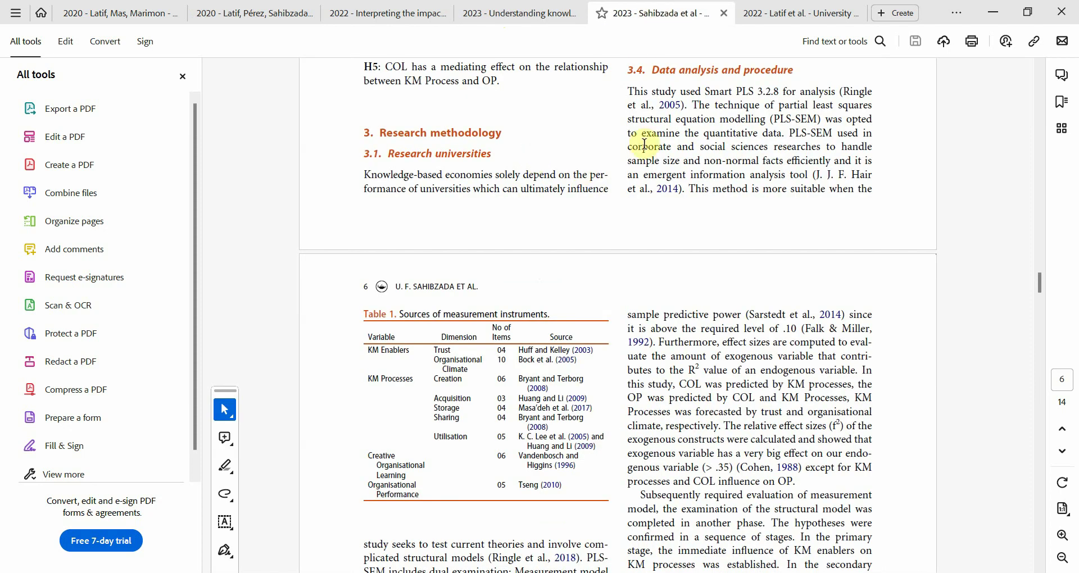
click(752, 23)
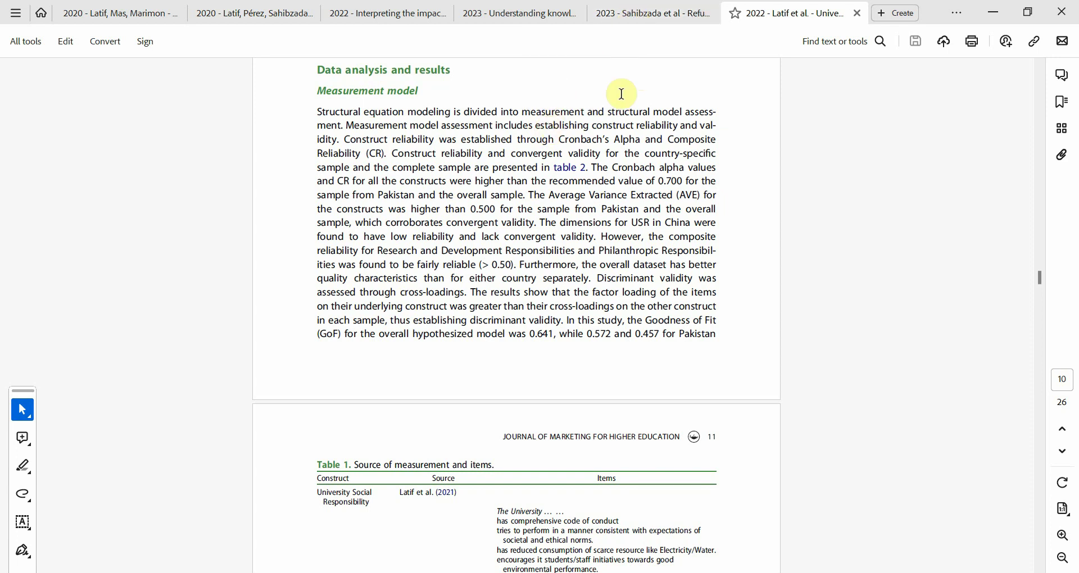
scroll(548, 140, up, 1)
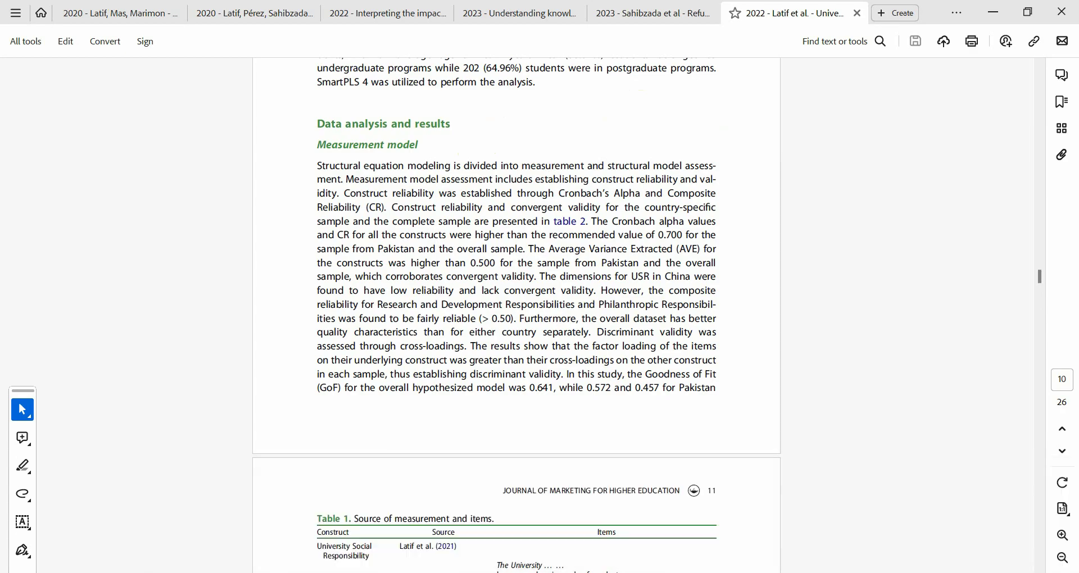
Switch back to Word and highlight the Step 2 line, Data Screening and Cleaning, in the outline.
click(734, 570)
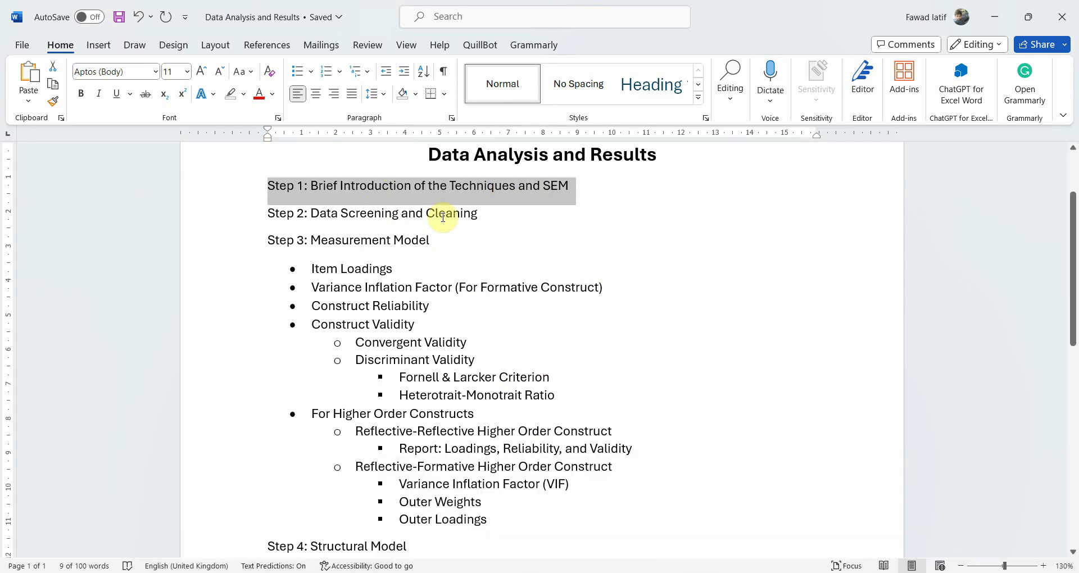
click(436, 215)
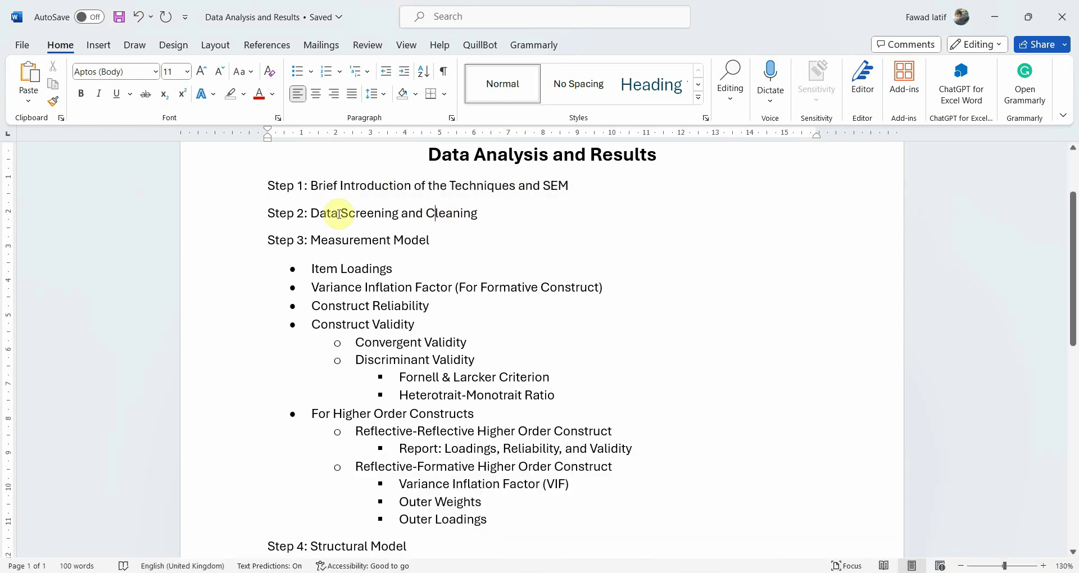
drag(268, 215, 474, 215)
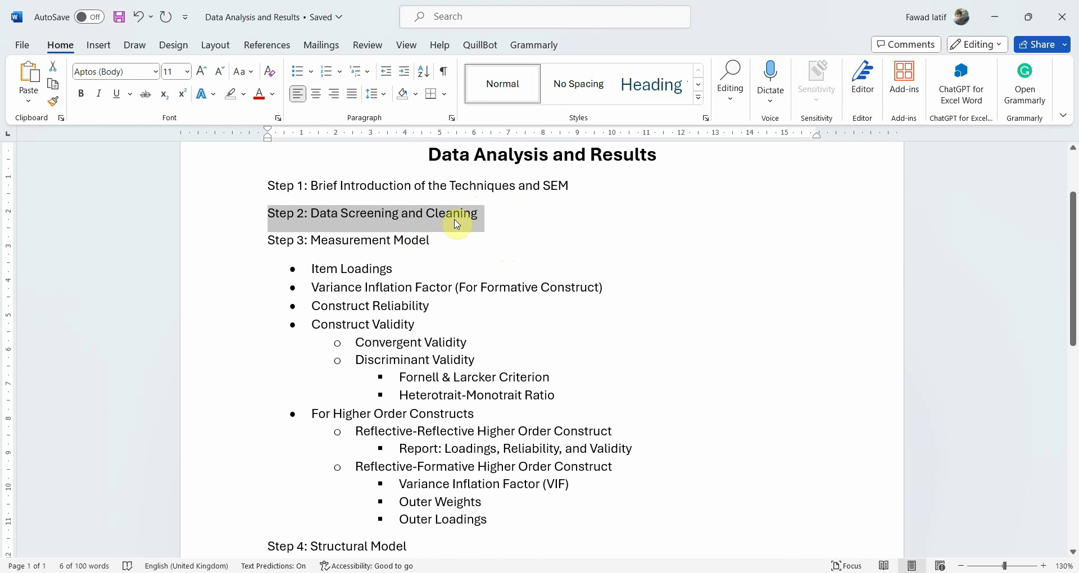
click(495, 217)
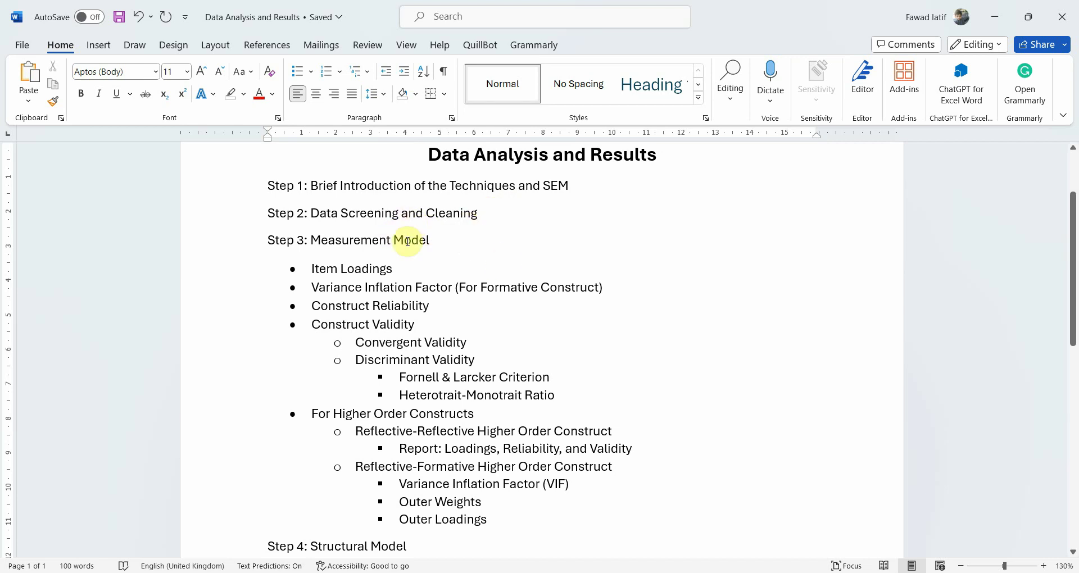
drag(313, 219, 465, 230)
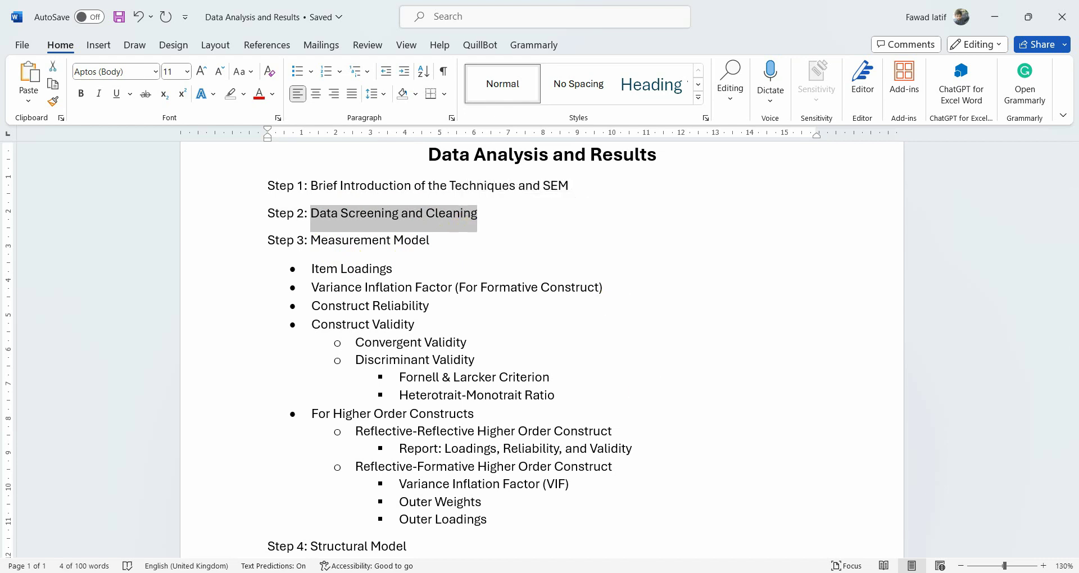
Switch to the 2022 "Interpreting the impact" paper in the PDF reader and examine section 3.4 on sample size, non-normal data and model assessment.
mouse_move(613, 569)
click(530, 517)
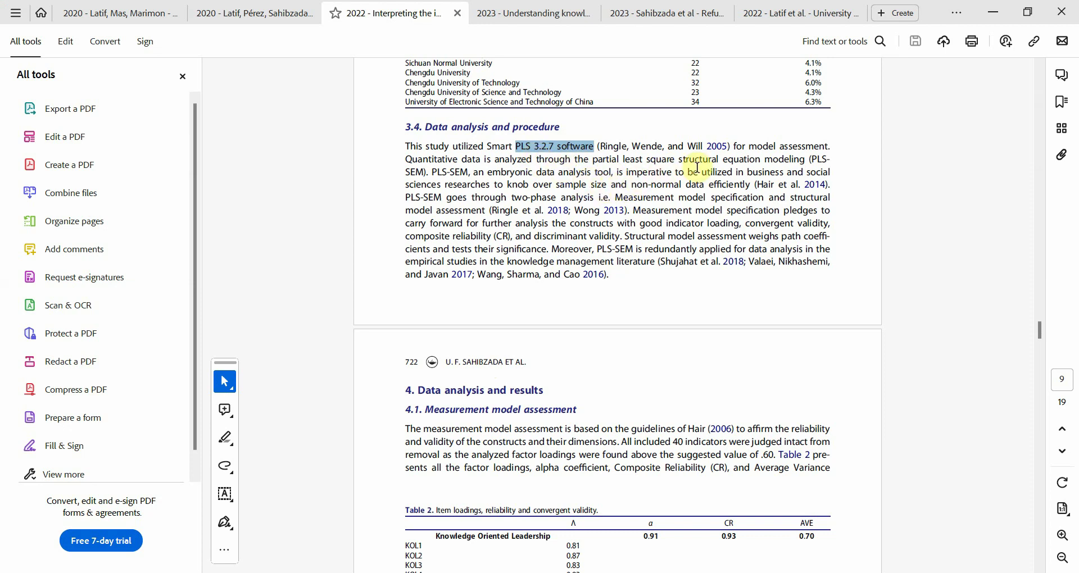
click(742, 172)
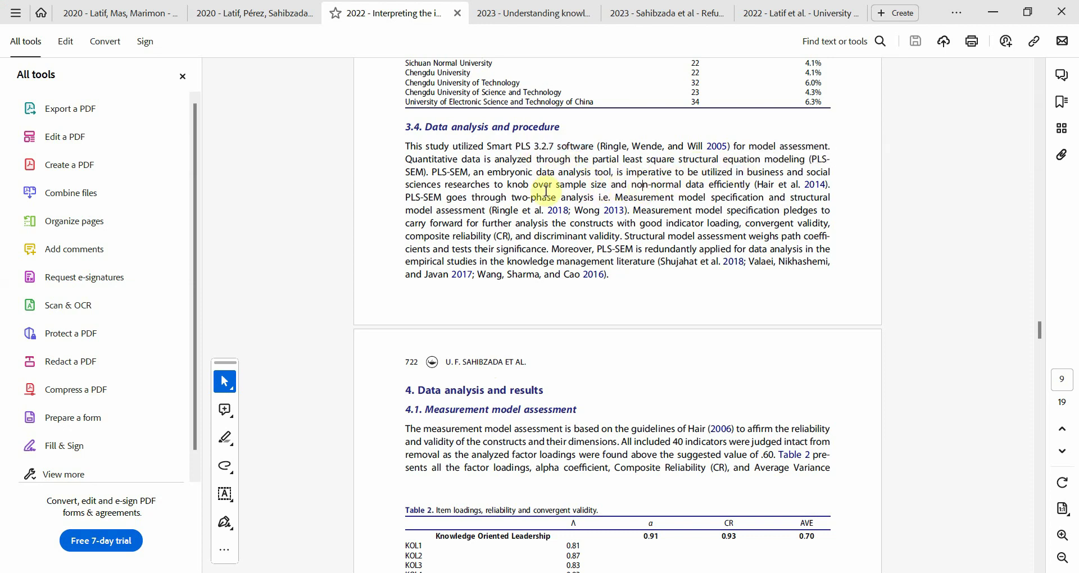
drag(534, 185, 647, 211)
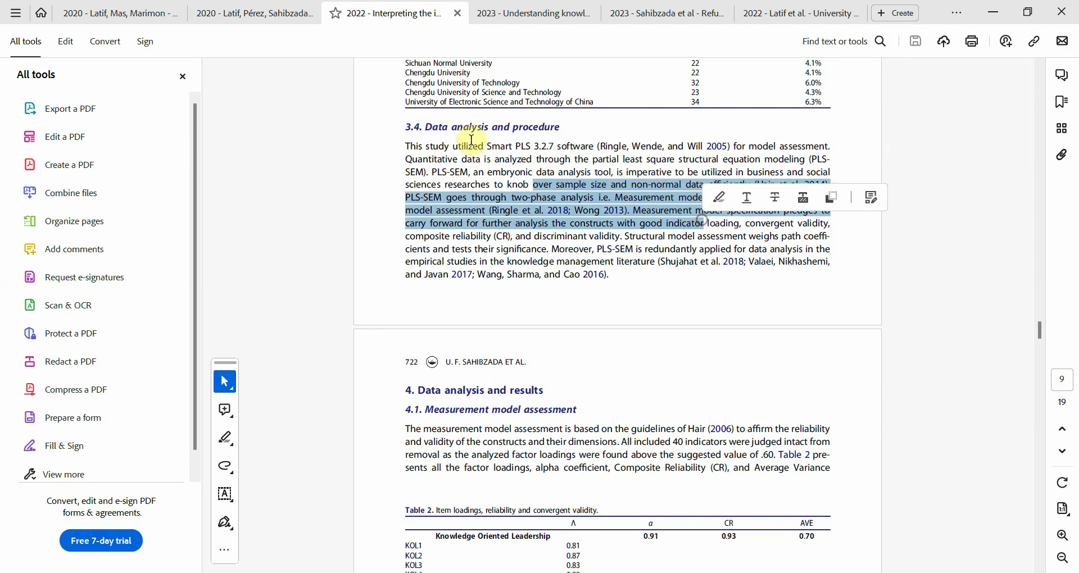
click(466, 128)
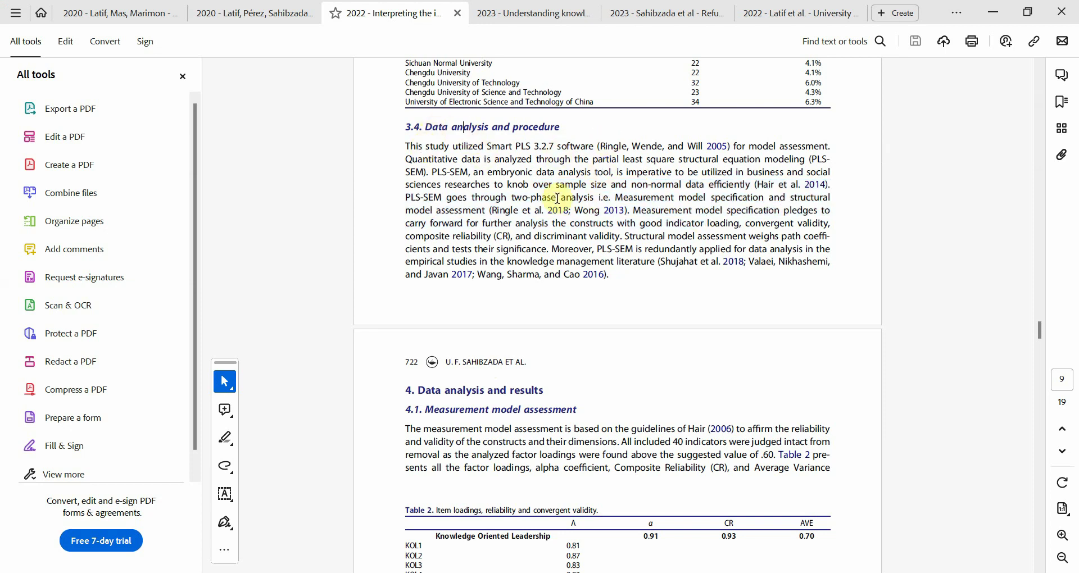
drag(595, 172, 731, 249)
click(641, 302)
drag(623, 210, 667, 273)
click(612, 291)
Return to the Word outline and highlight the Item Loadings bullet under Step 3: Measurement Model.
click(704, 530)
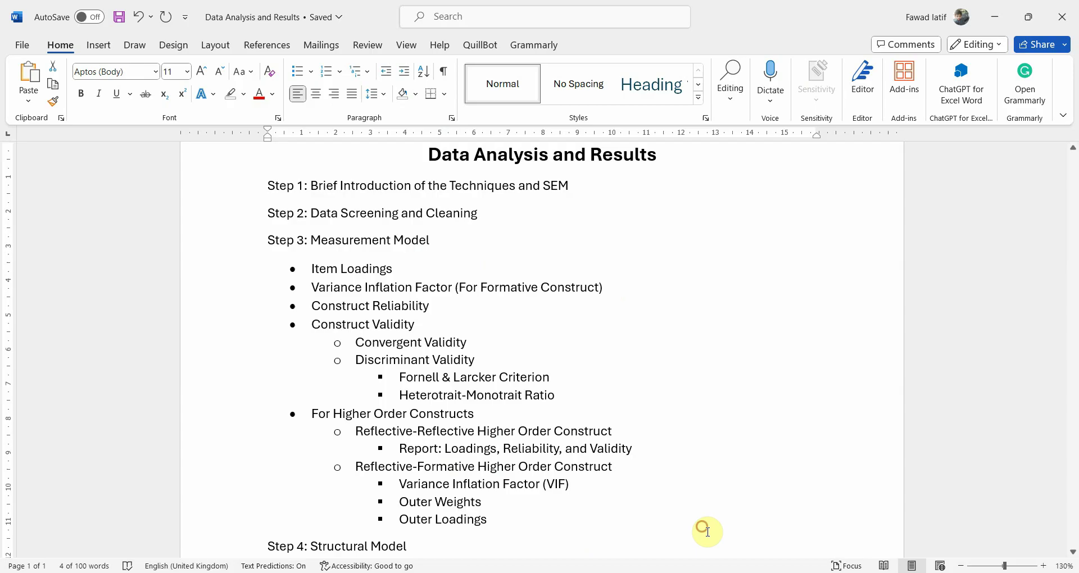
click(372, 240)
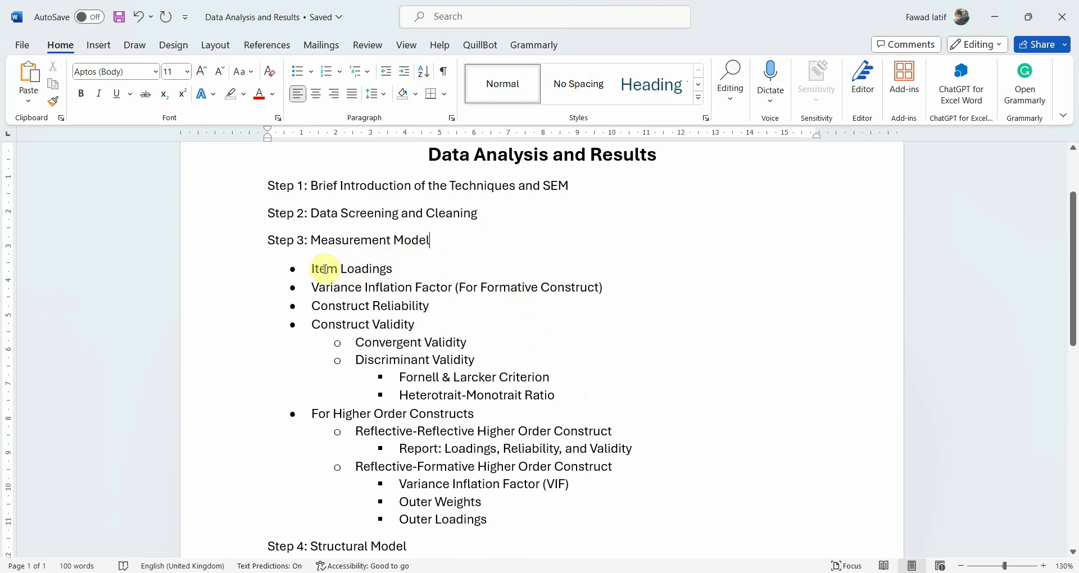
drag(310, 269, 386, 269)
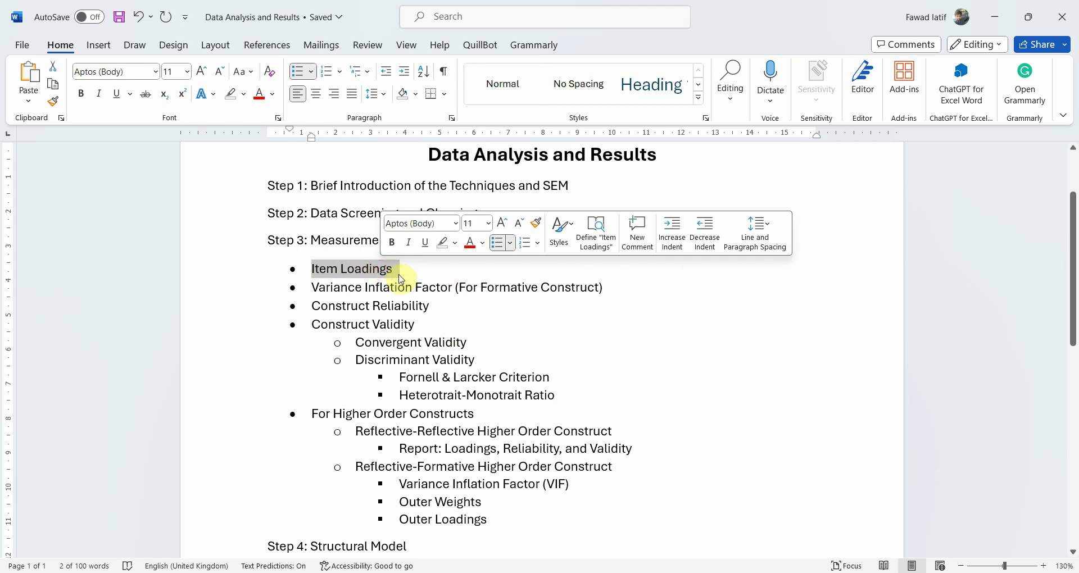
Switch to SmartPLS 4 and move the REL, EMP, ASR and RES constructs together further down the MM - Original model canvas.
key(alt+Tab)
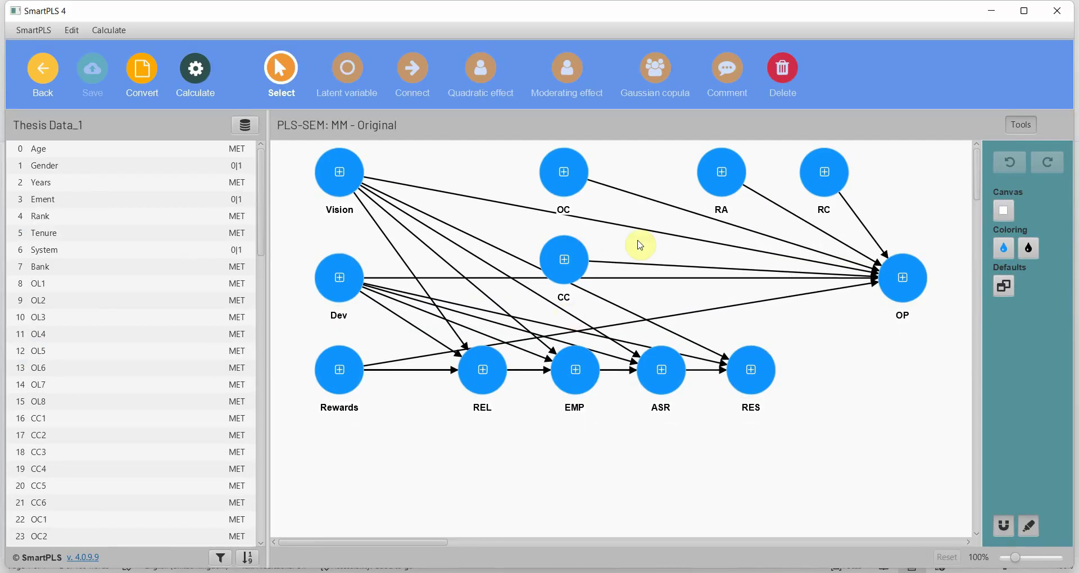
drag(798, 345, 444, 466)
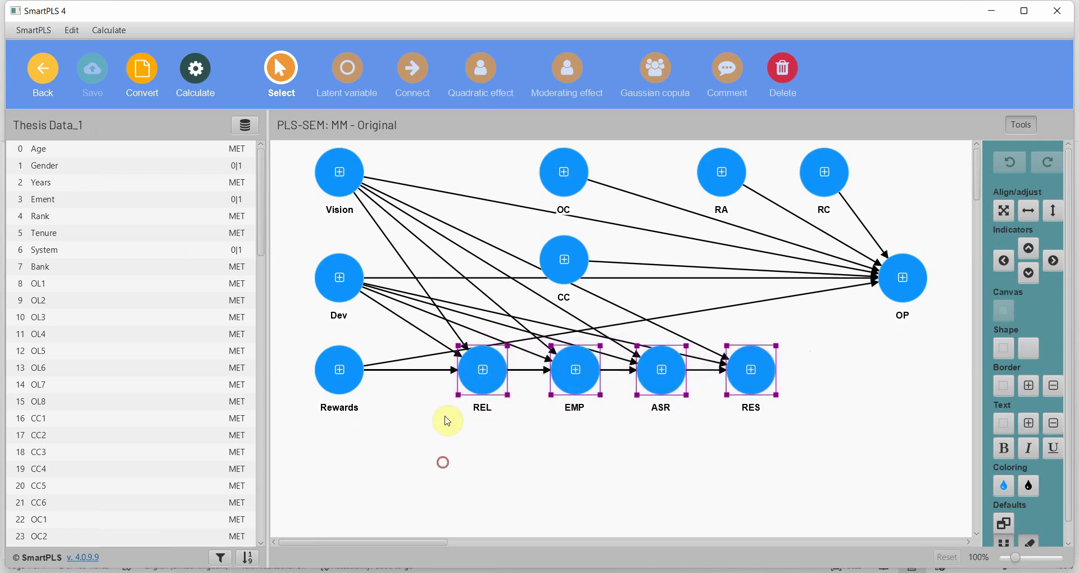
drag(481, 373, 495, 468)
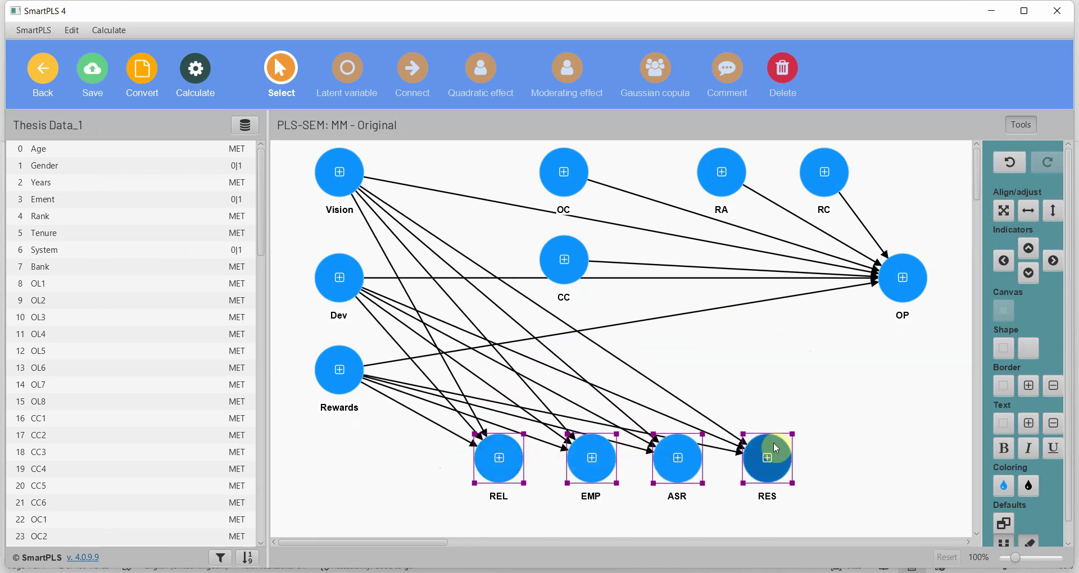
Run the PLS-SEM algorithm on the MM - Original model with Path weighting, Standardized results and Default initial weight, opening the report.
drag(304, 145, 384, 437)
click(387, 455)
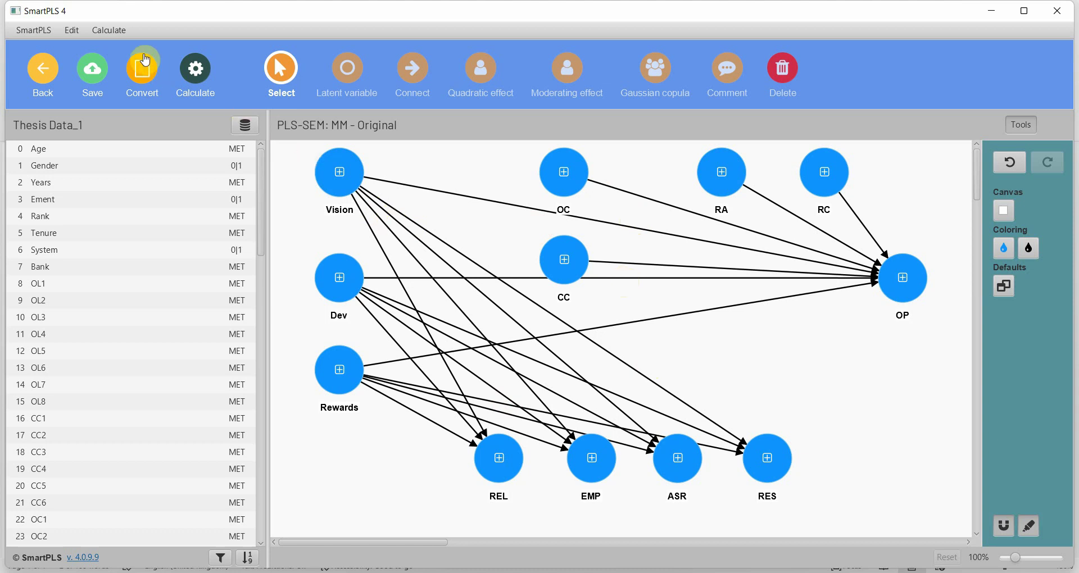
click(191, 73)
click(217, 107)
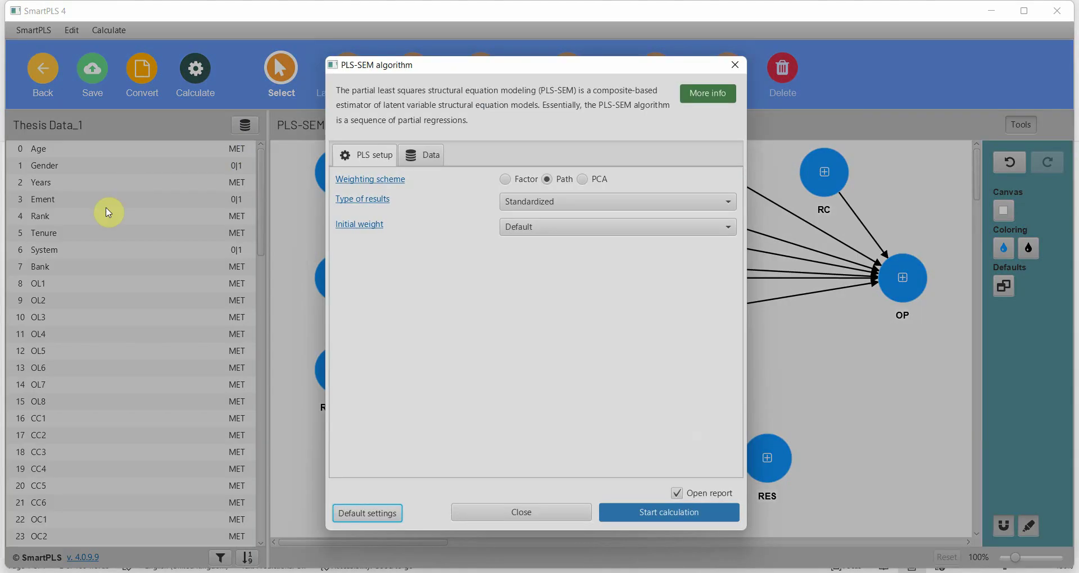
click(639, 513)
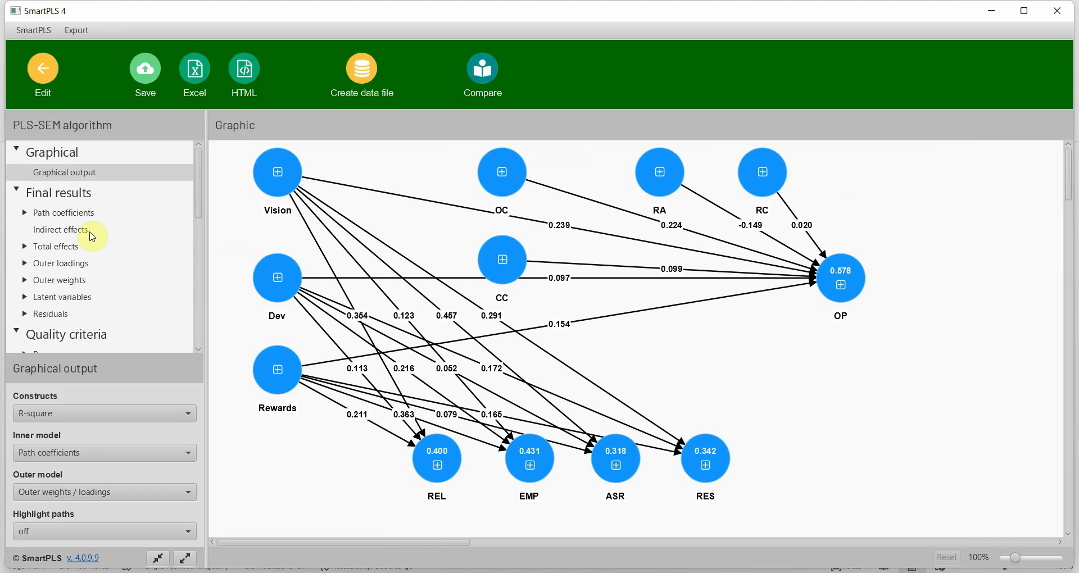
Display the Outer loadings matrix and copy it into the blank Excel workbook Book1, starting at cell A1.
click(73, 266)
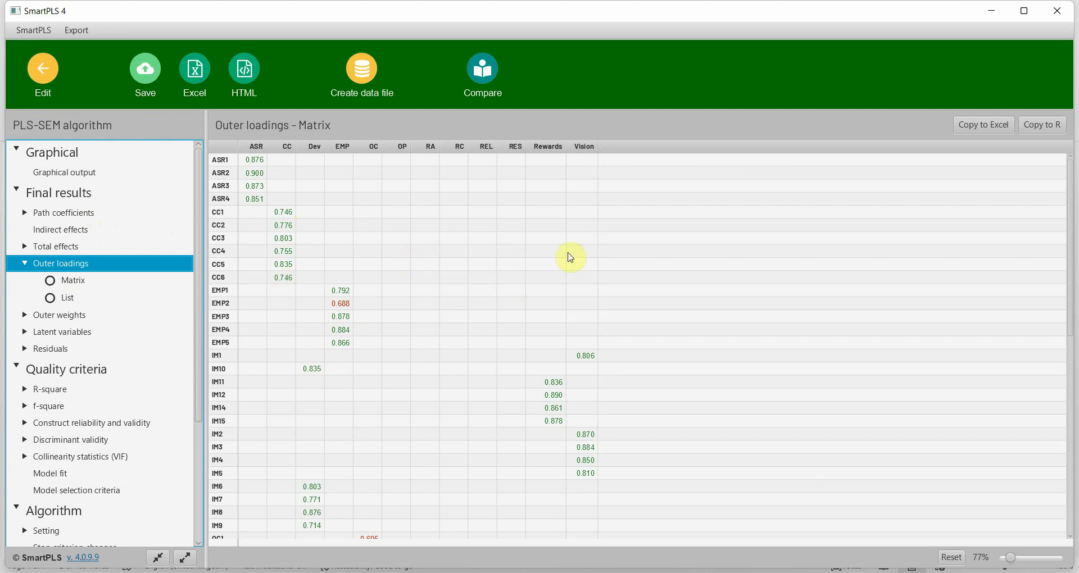
click(983, 125)
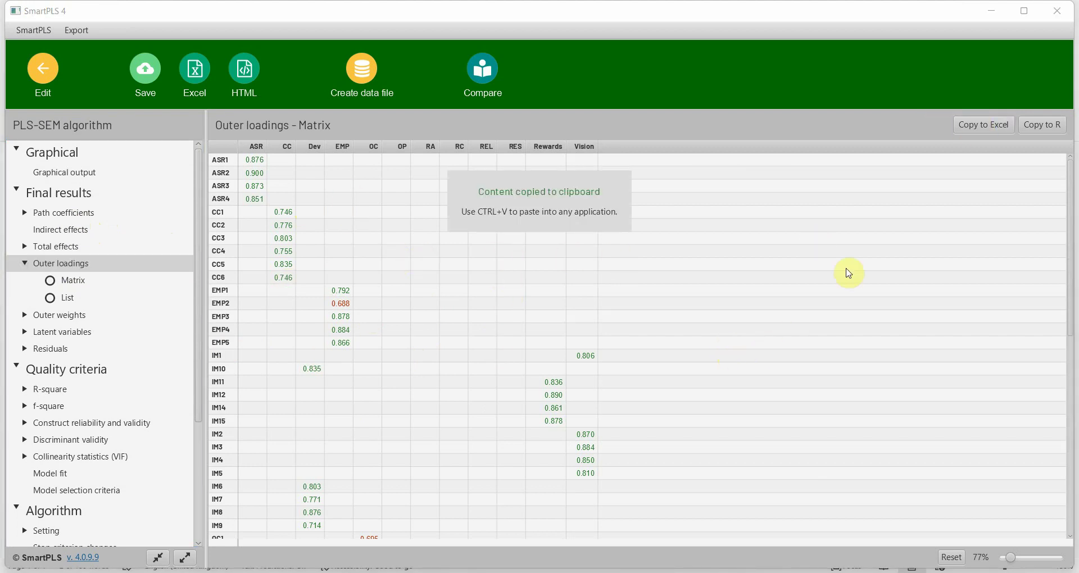
click(640, 562)
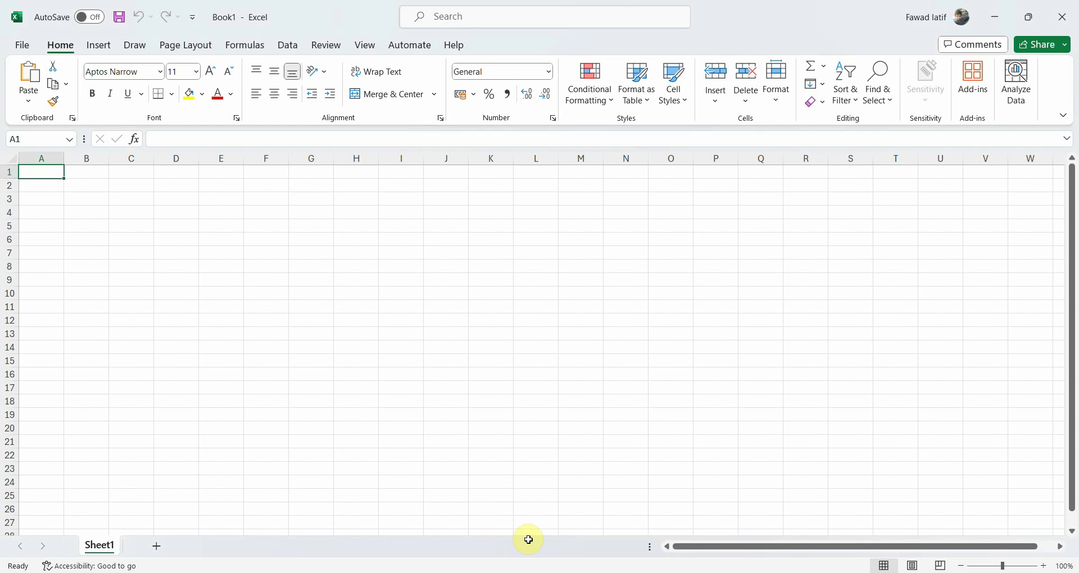
key(ctrl+v)
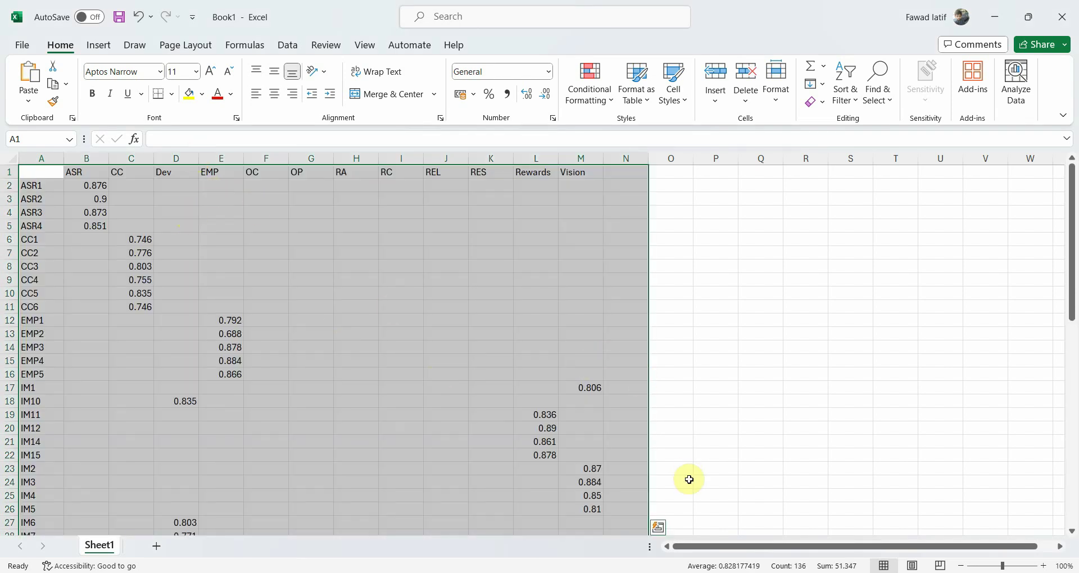
Examine the layout of the pasted loadings, checking the construct columns such as ASR, Dev and Vision and the item names in column A.
click(181, 244)
click(59, 172)
click(76, 171)
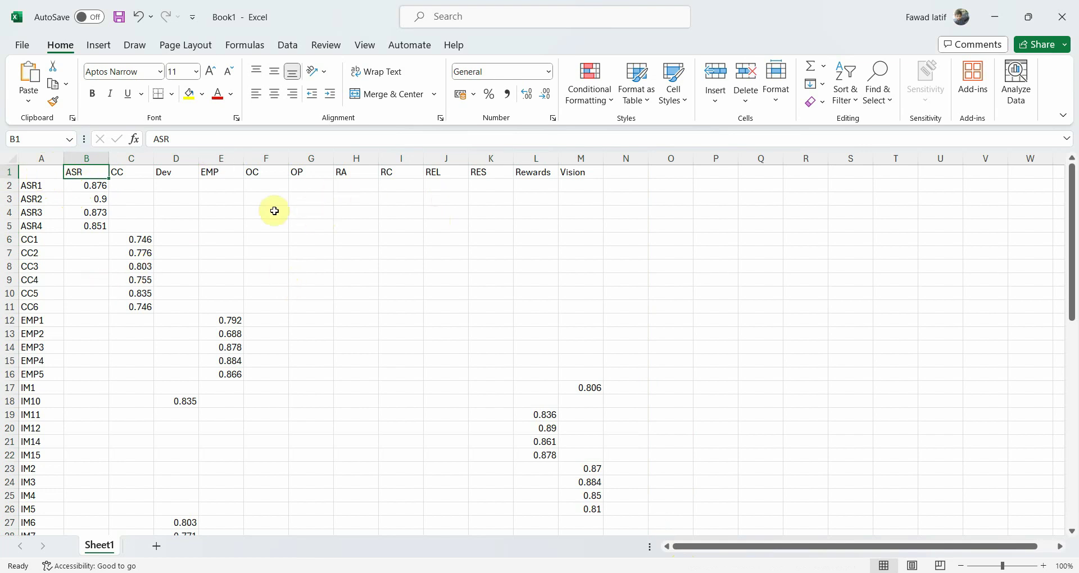
click(168, 156)
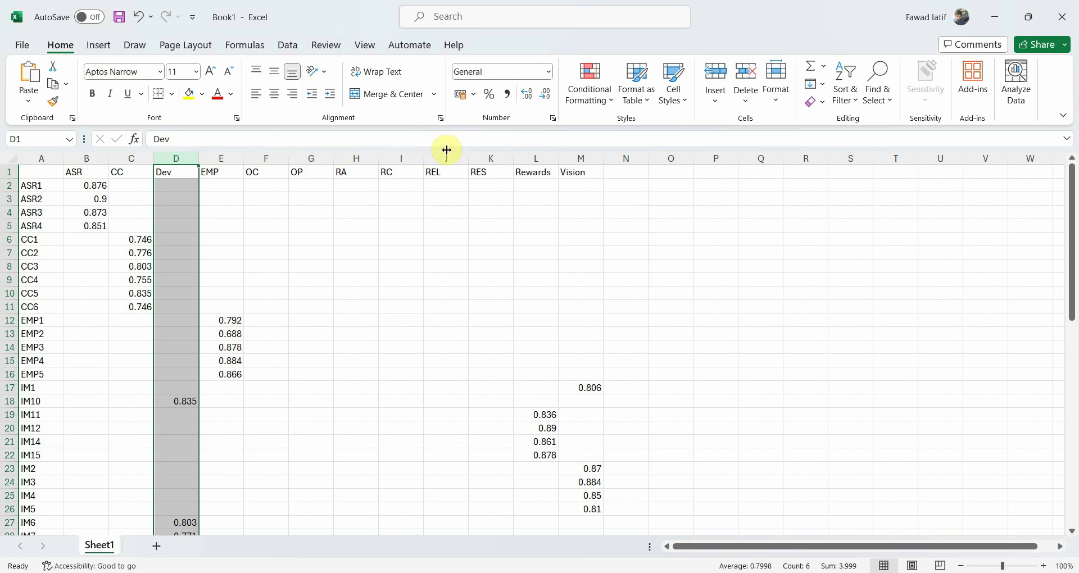
click(533, 158)
click(574, 158)
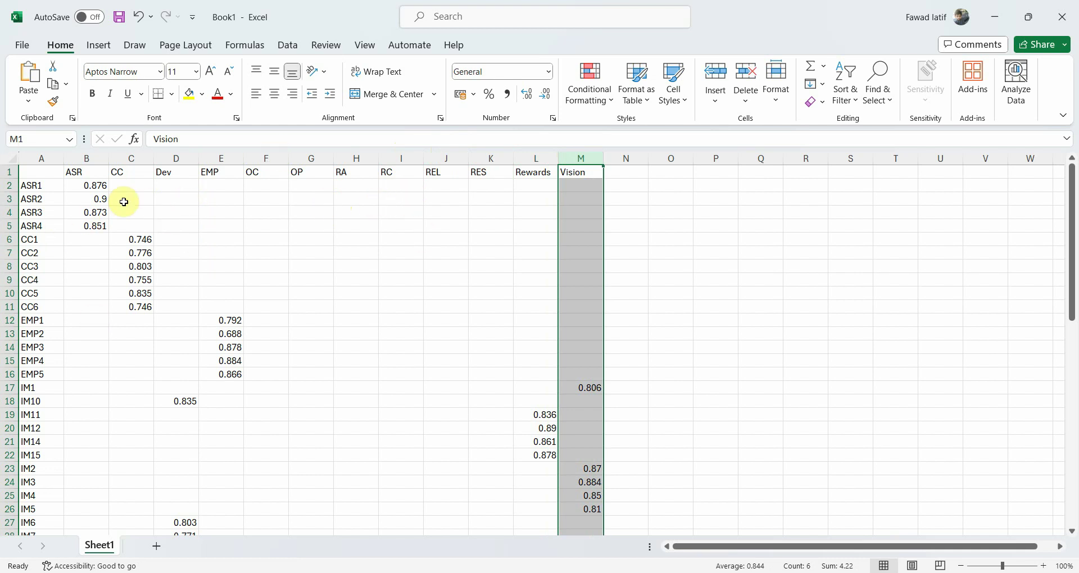
drag(9, 186, 12, 278)
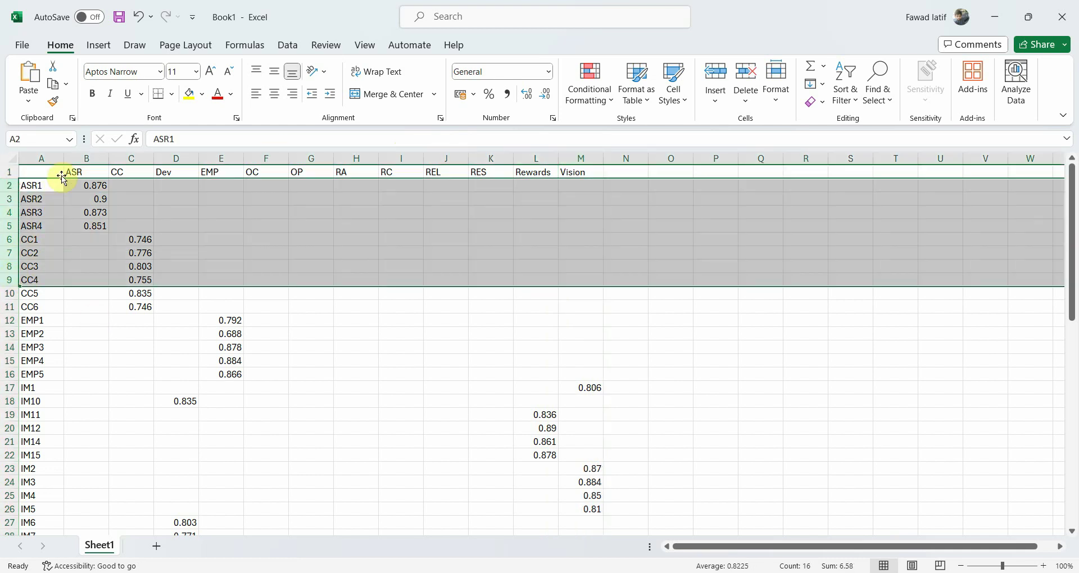
drag(85, 158, 171, 154)
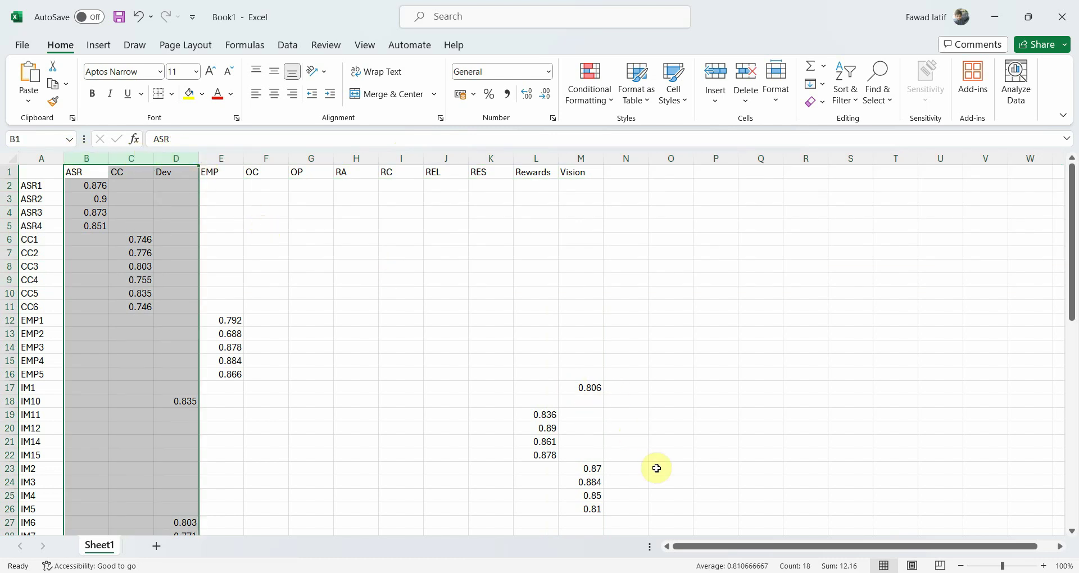
mouse_move(773, 572)
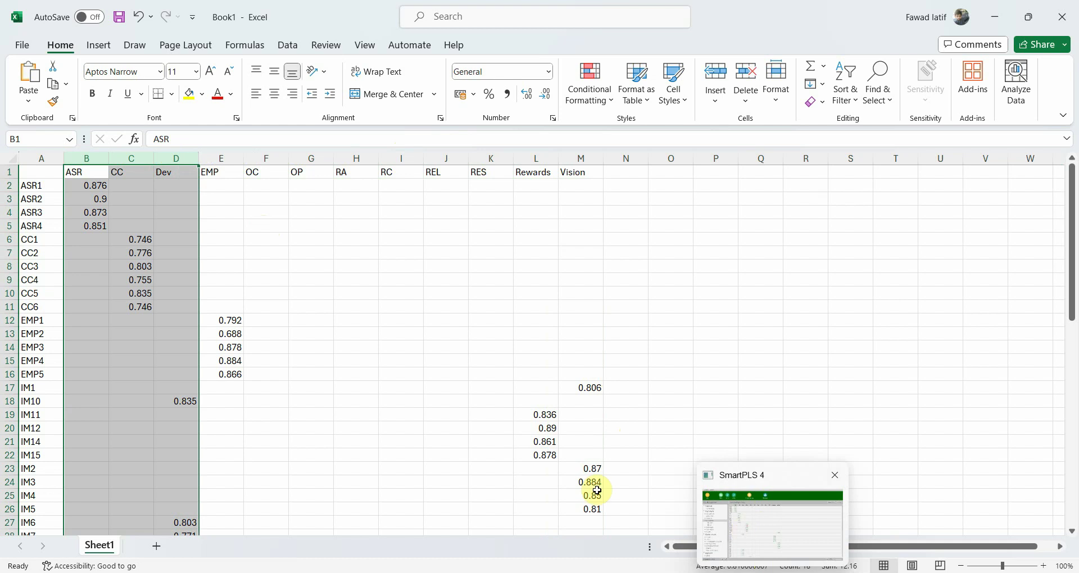
drag(31, 186, 34, 454)
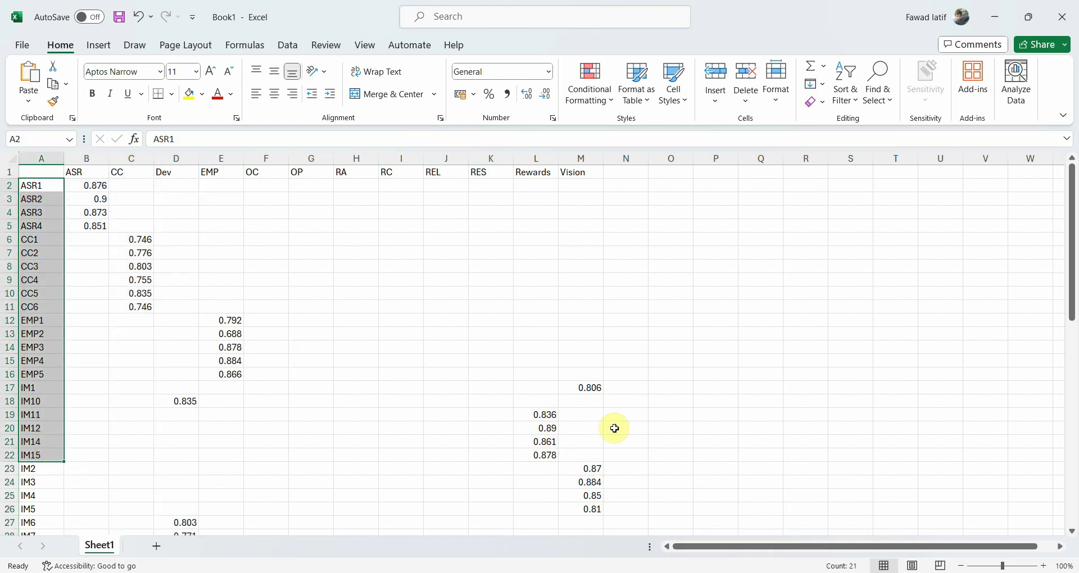
Switch to SmartPLS 4, return from the report to the model canvas and inspect the Vision construct.
key(alt+Tab)
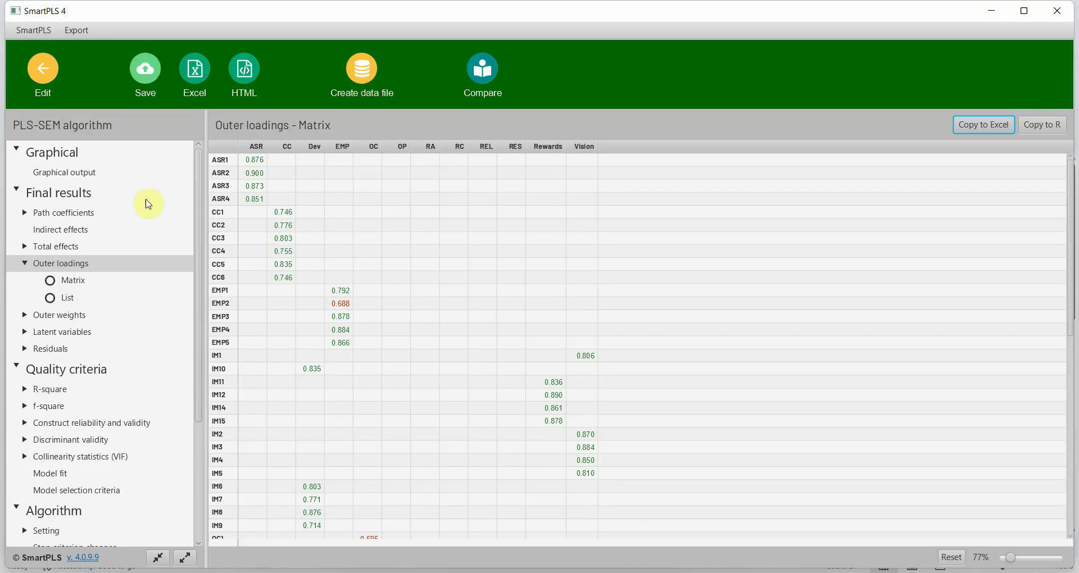
click(25, 76)
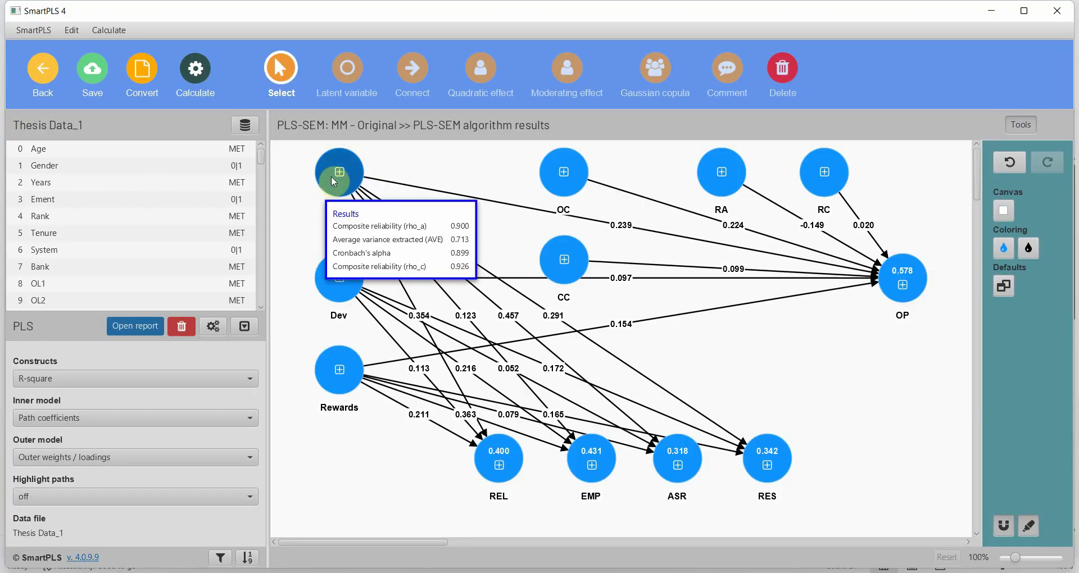
click(342, 215)
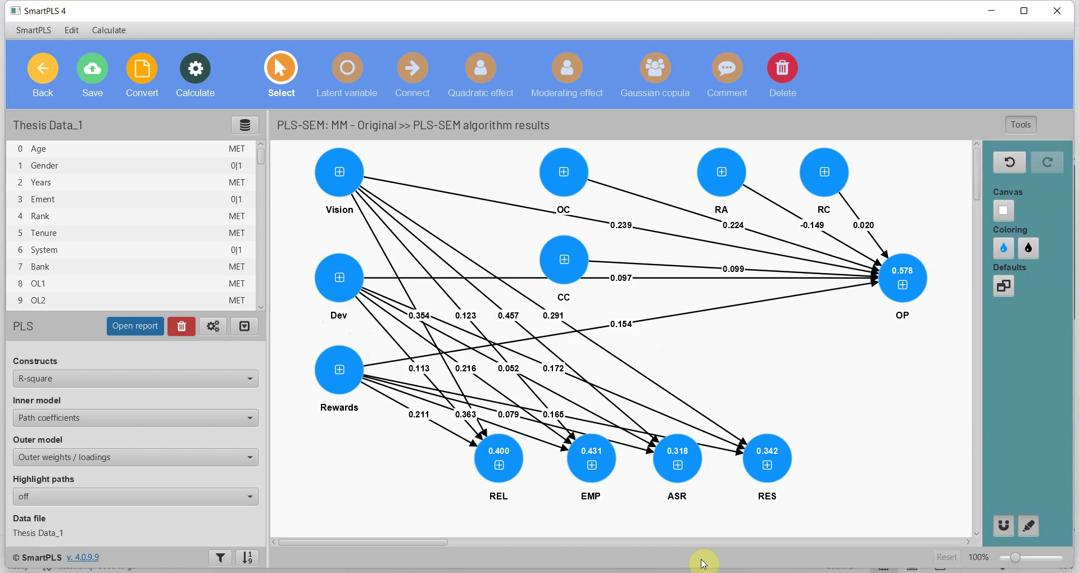
Switch to the Word outline and highlight the Variance Inflation Factor (For Formative Construct) bullet under Step 3.
click(647, 475)
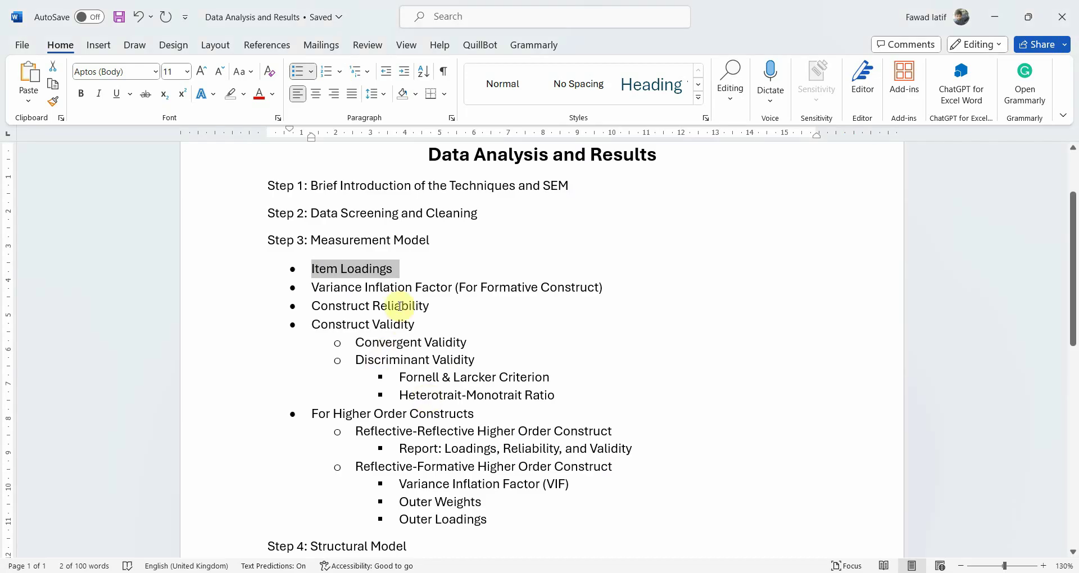
drag(329, 287, 561, 289)
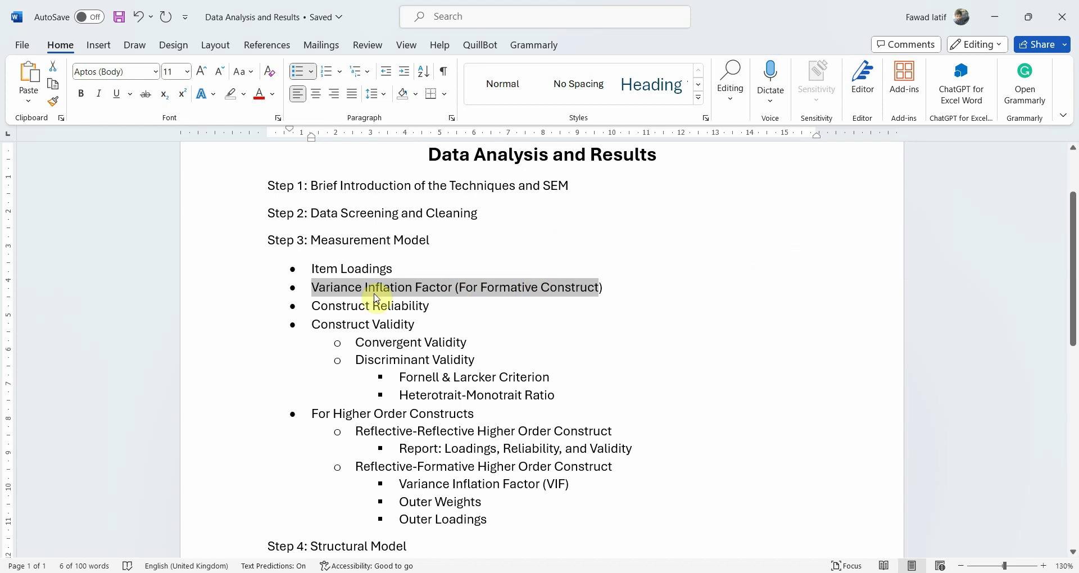
click(508, 292)
Switch to SmartPLS 4, reopen the PLS-SEM report and display the outer model list of Collinearity statistics (VIF).
click(686, 571)
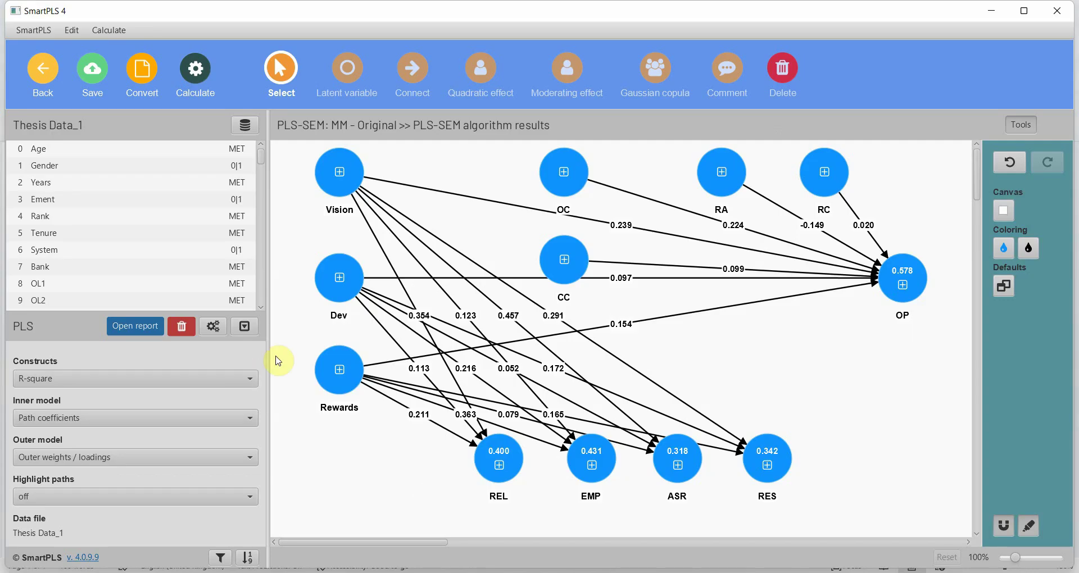
click(153, 330)
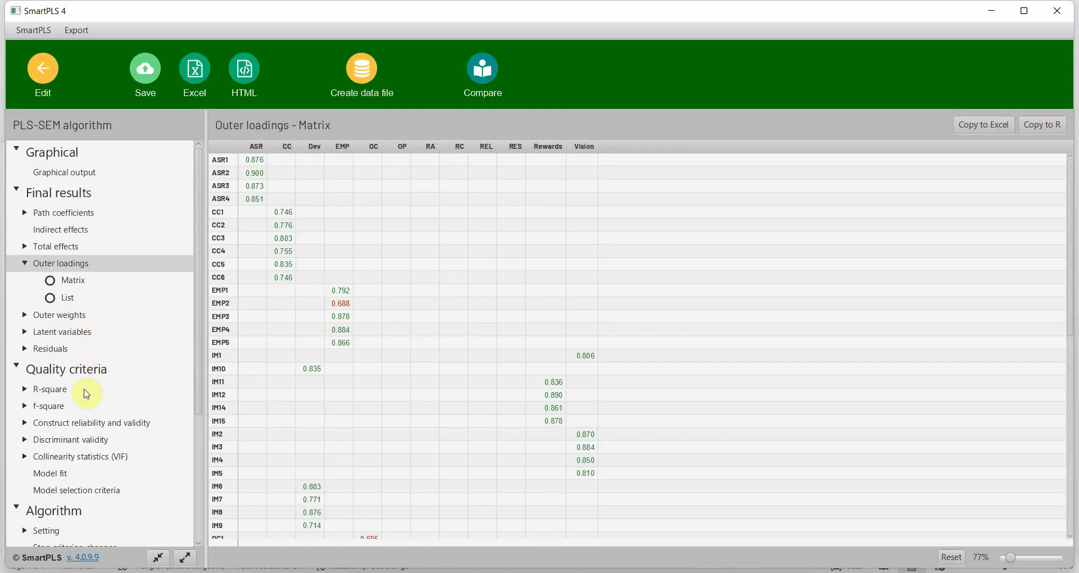
click(81, 458)
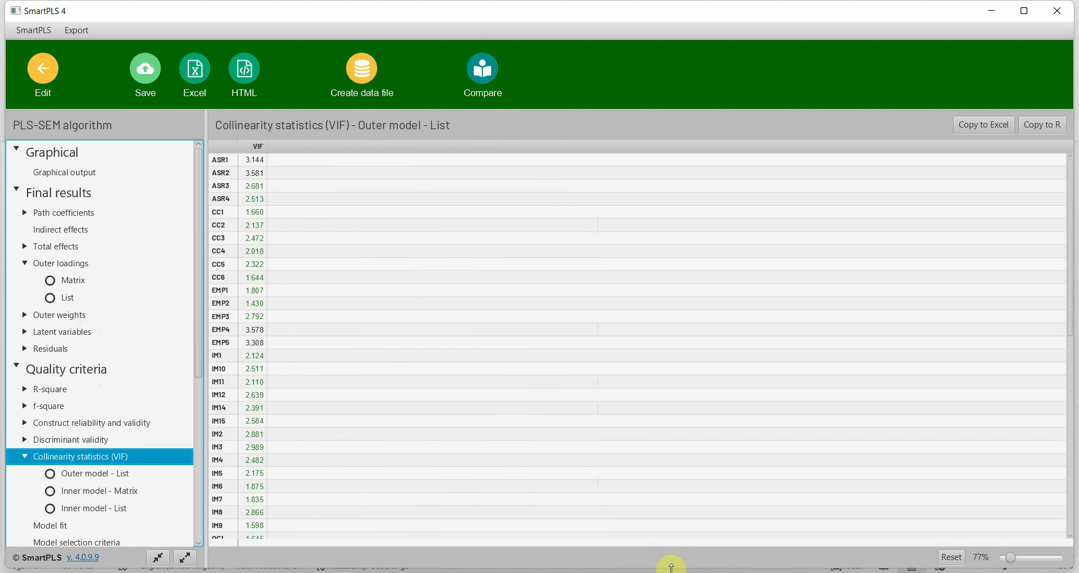
Highlight the Construct Reliability bullet in the Word outline and open the Construct reliability and validity overview in SmartPLS 4.
click(709, 556)
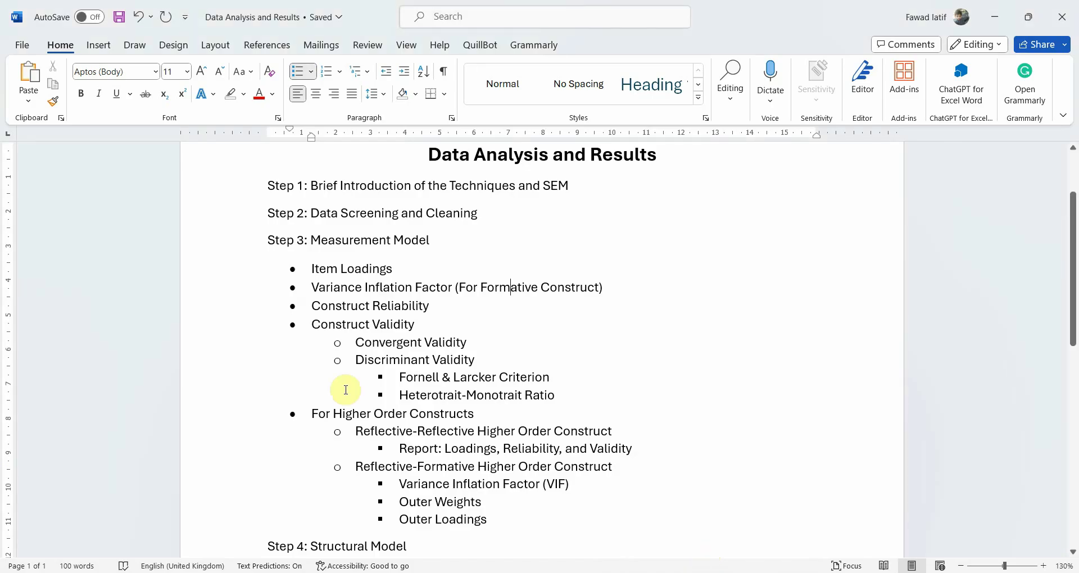
triple_click(327, 304)
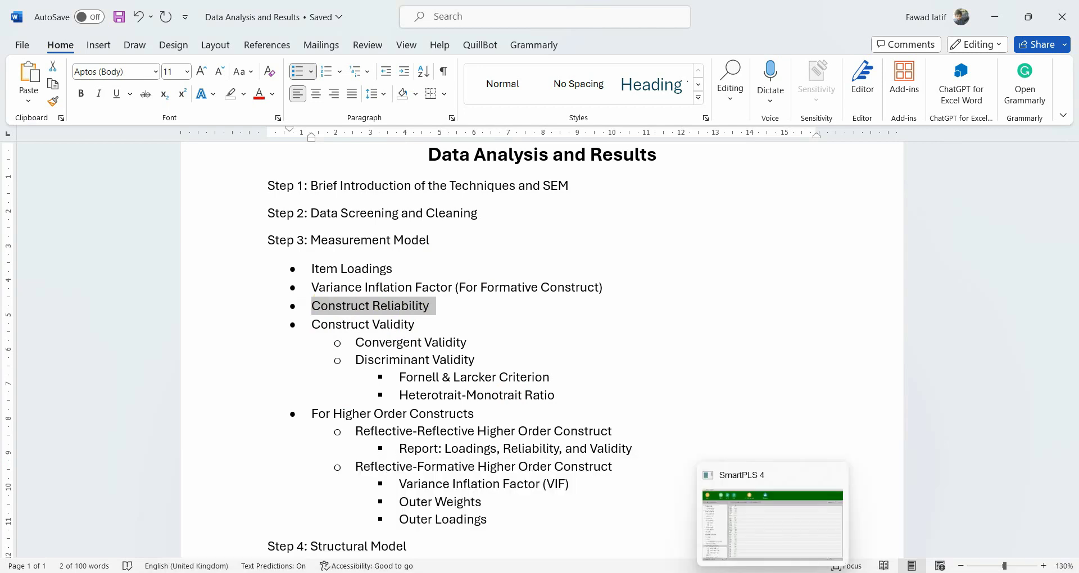
click(773, 570)
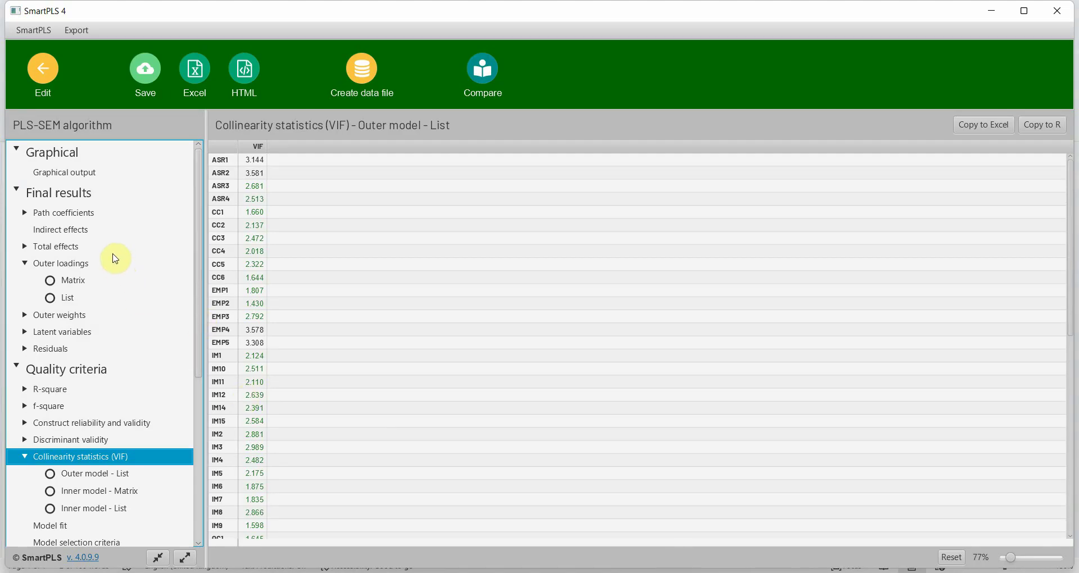
click(93, 424)
Review the Cronbach's alpha, rho_a and rho_c columns and sort the overview in ascending order of average variance extracted (AVE).
mouse_move(290, 145)
mouse_down()
mouse_move(456, 150)
mouse_move(306, 149)
mouse_up()
click(363, 146)
click(436, 149)
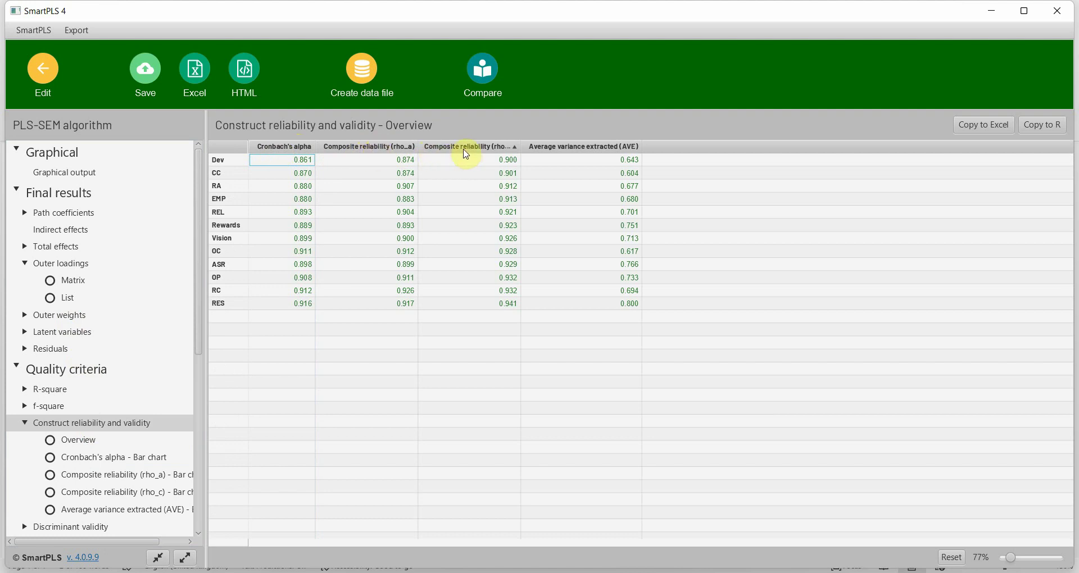
click(560, 149)
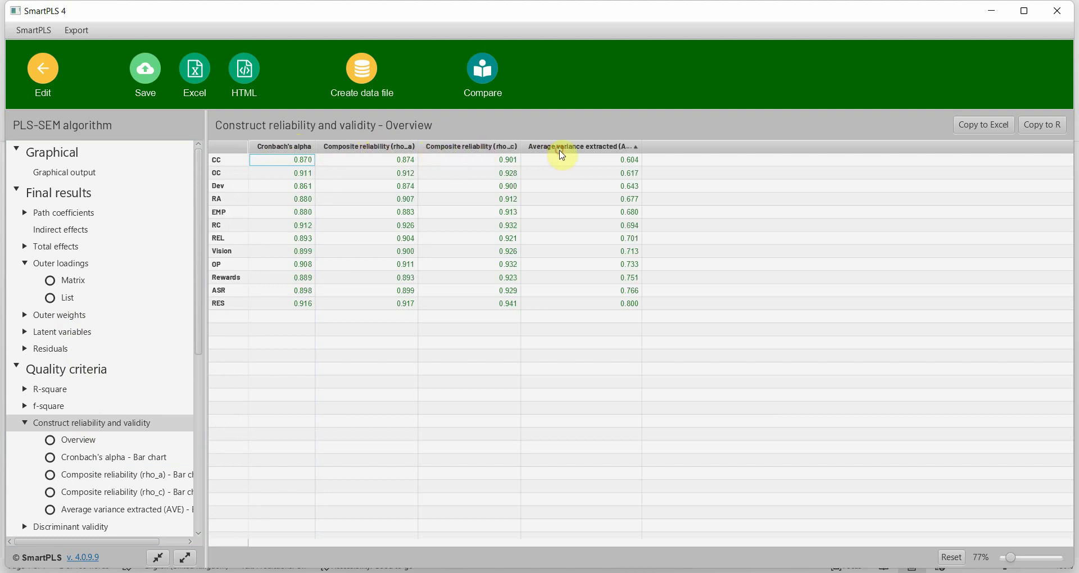
Switch to the Word outline and highlight the Convergent Validity sub-bullet under Construct Validity.
mouse_move(711, 572)
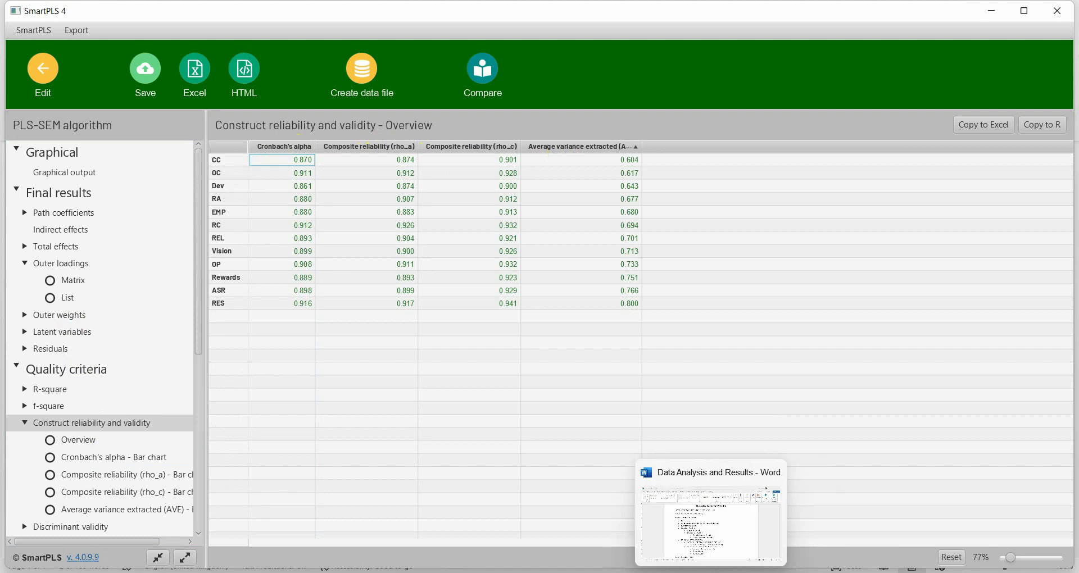
click(712, 522)
drag(358, 342, 440, 340)
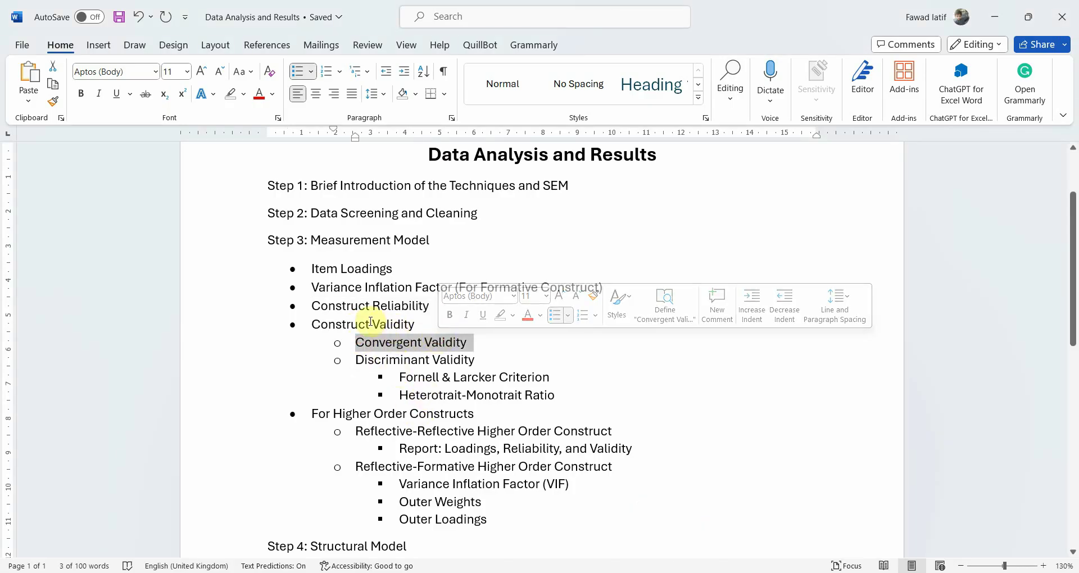
Switch to the PDF reader, examine Table 1 of item loadings, reliability and validity in the servant leadership paper, and open the 2020 hotel CSR paper.
mouse_move(742, 571)
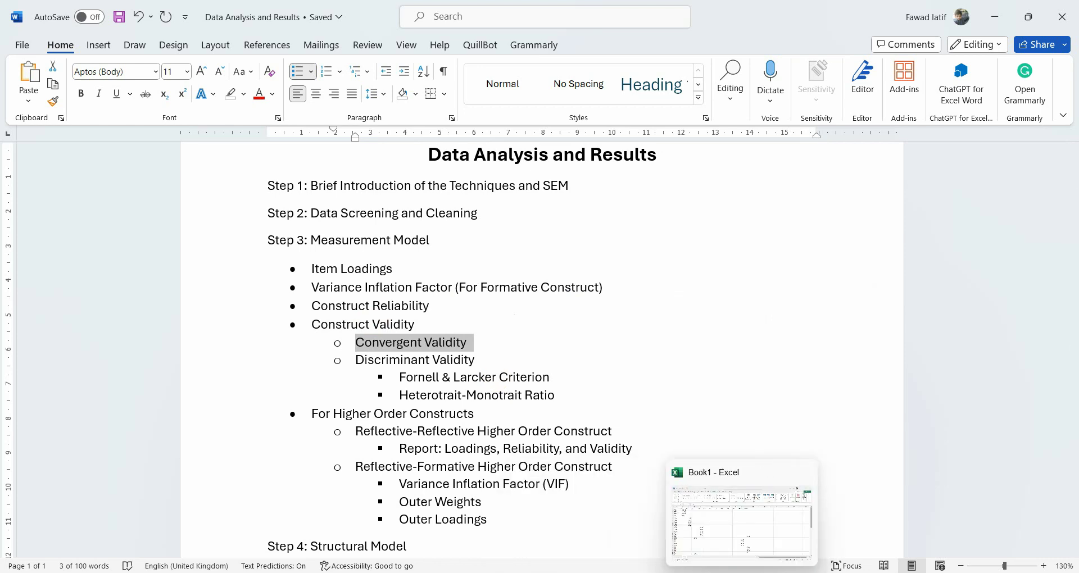
click(270, 537)
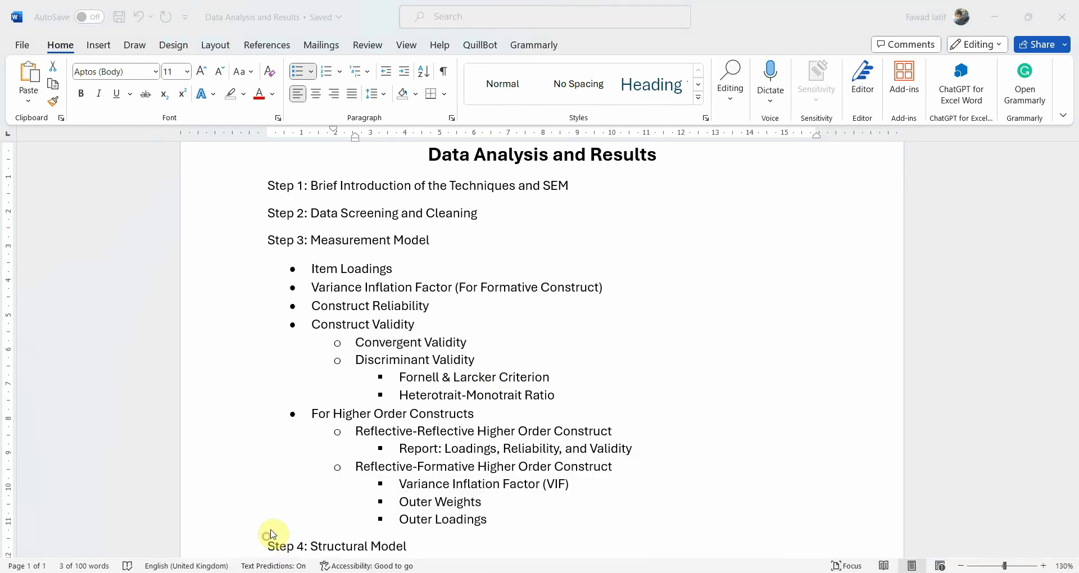
scroll(471, 381, down, 1)
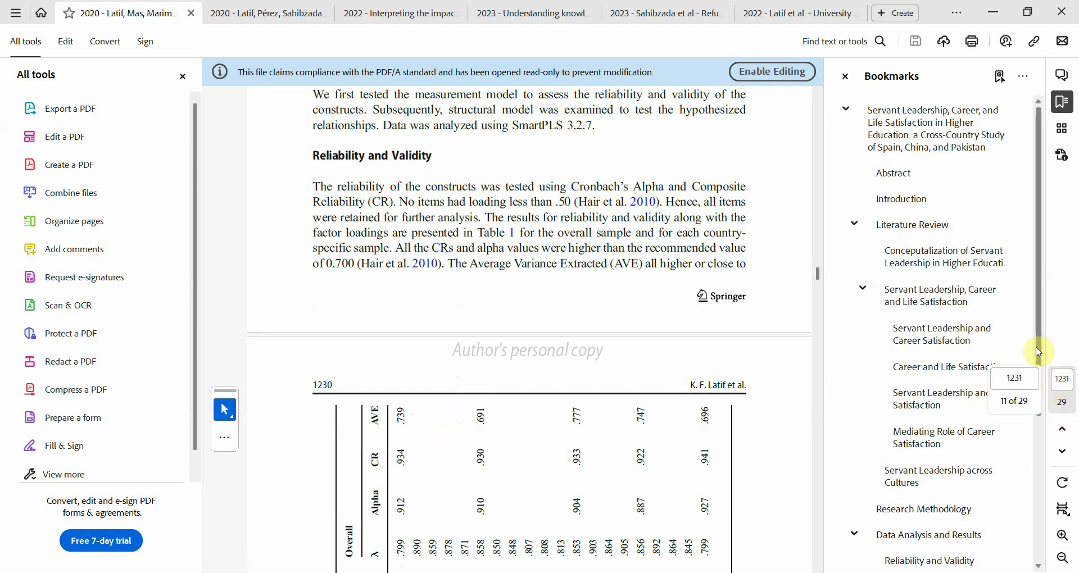
drag(1040, 349, 1046, 470)
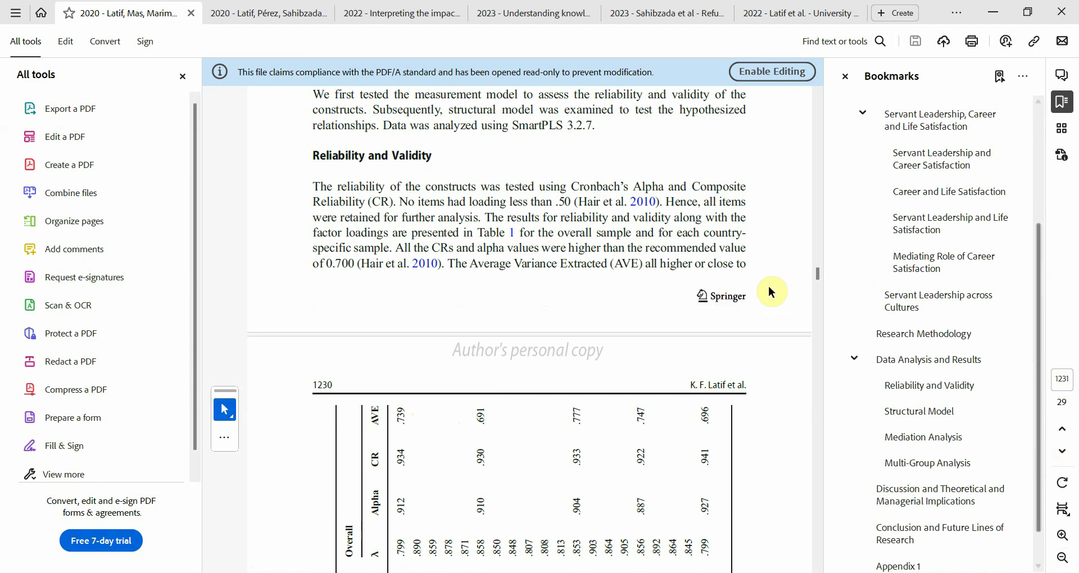
drag(818, 273, 824, 290)
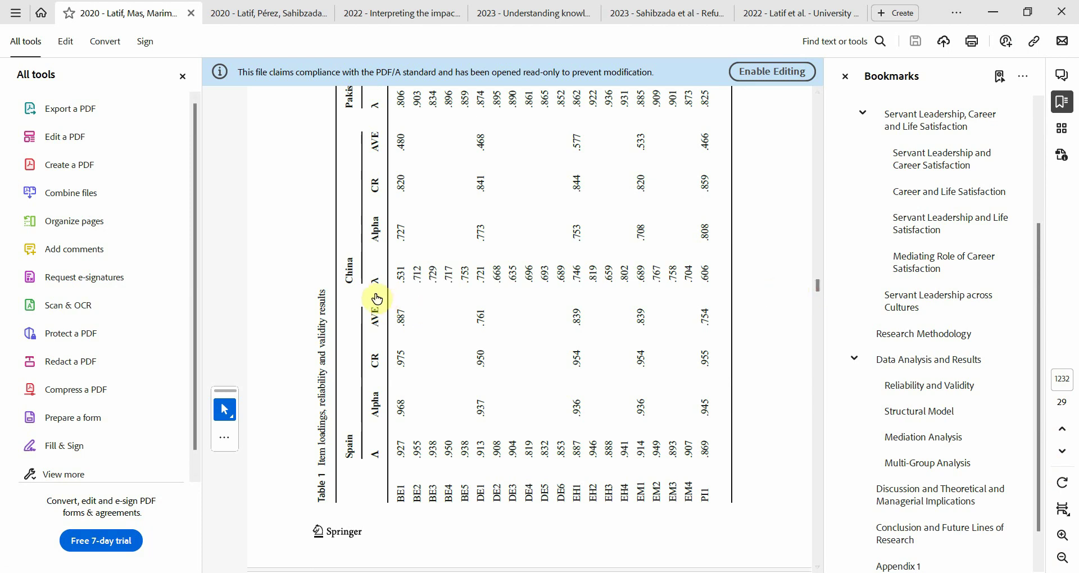
click(269, 16)
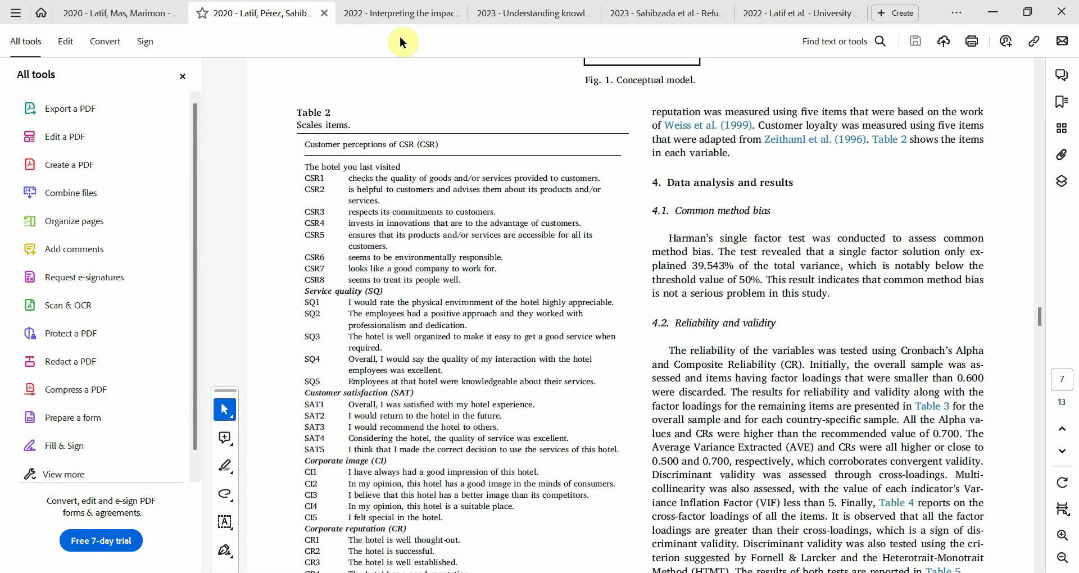
Open the 2022 paper, examine Table 2 of item loadings, reliability and convergent validity, and highlight the Measurement model assessment paragraph.
click(399, 14)
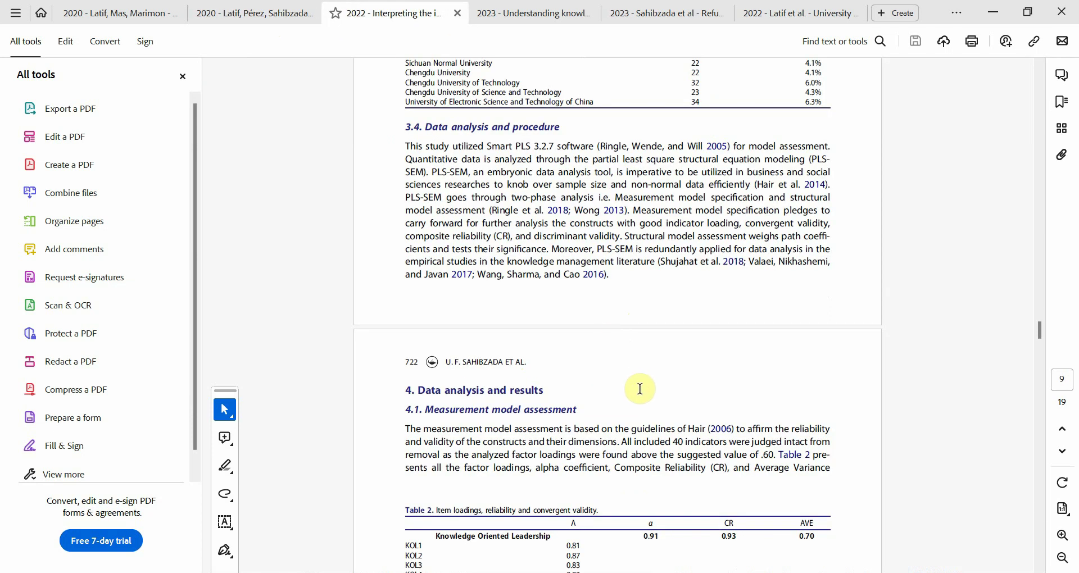
drag(1046, 333, 1040, 343)
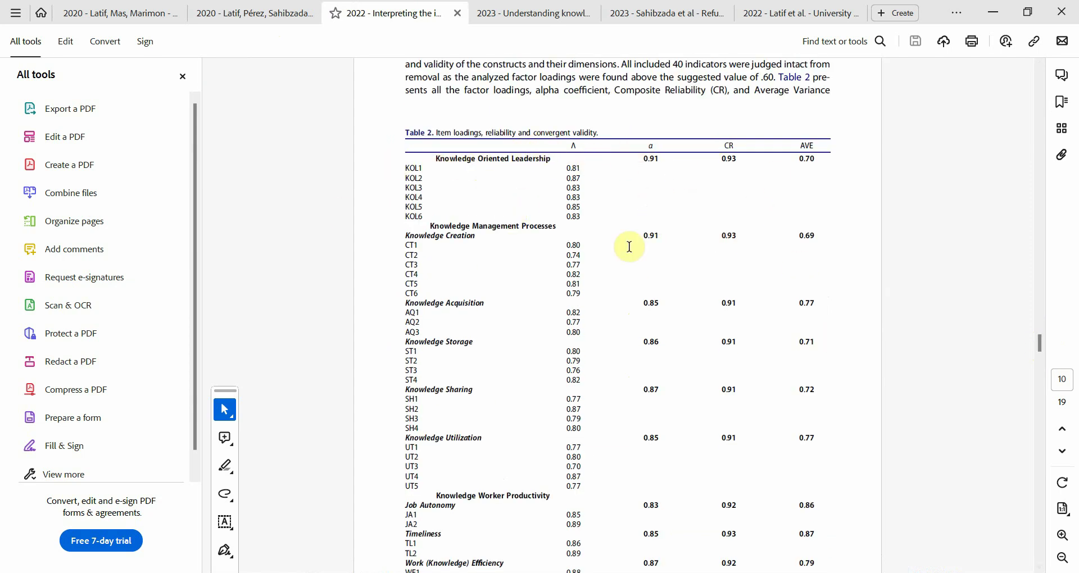
drag(1040, 344, 1040, 335)
drag(514, 350, 757, 382)
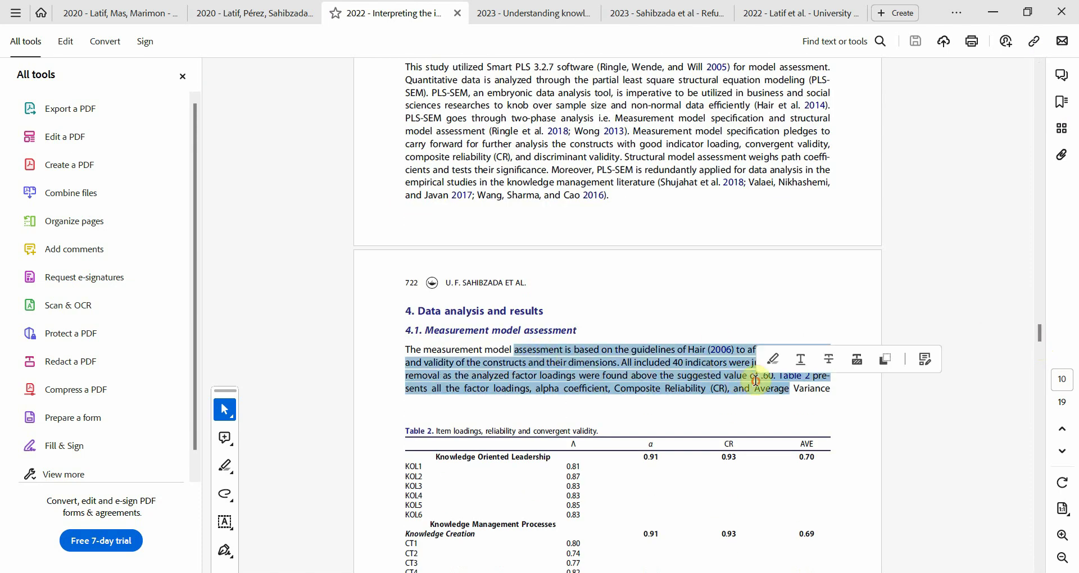
Open the 2023 knowledge leadership paper and highlight its Measurement model assessment section for review, then clear the selection.
click(495, 13)
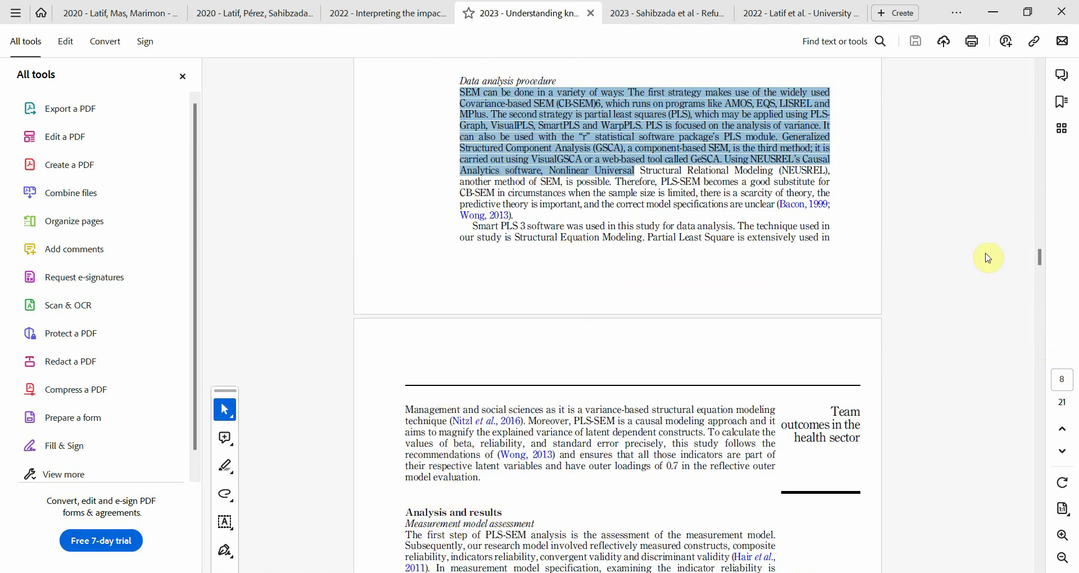
drag(1043, 256, 1040, 265)
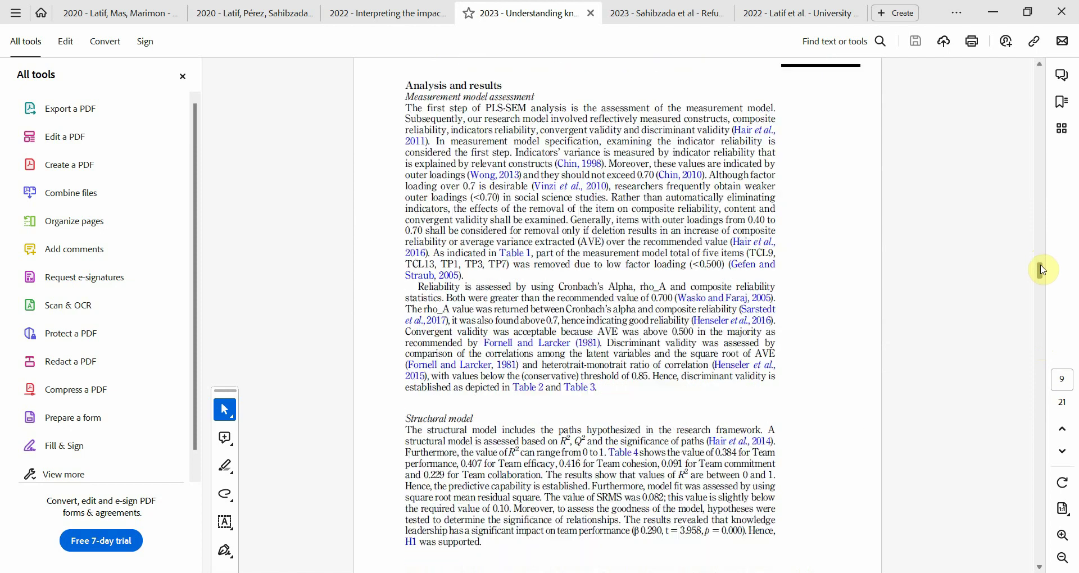
drag(410, 98, 613, 400)
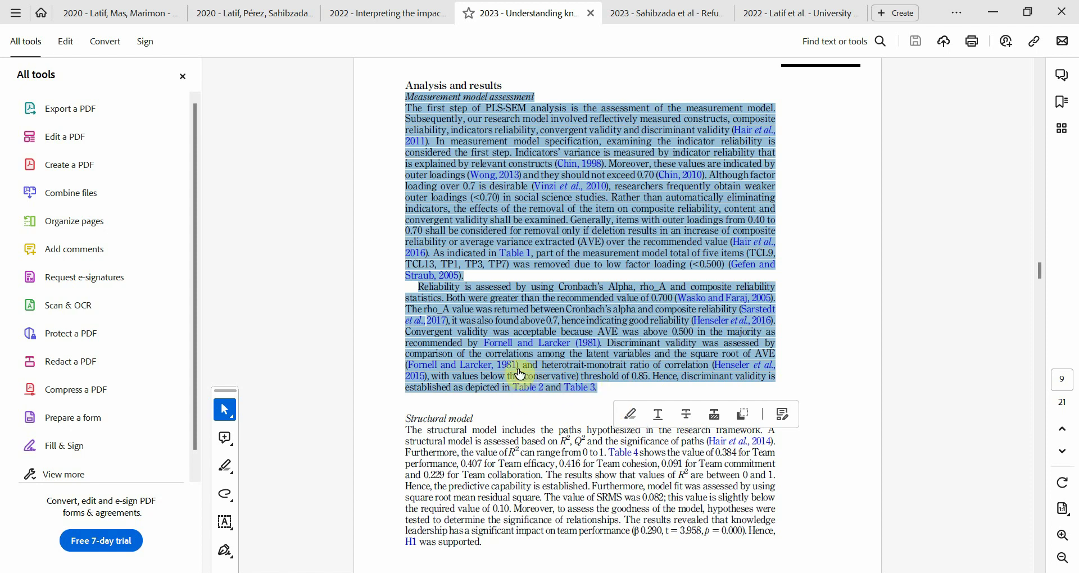
click(386, 270)
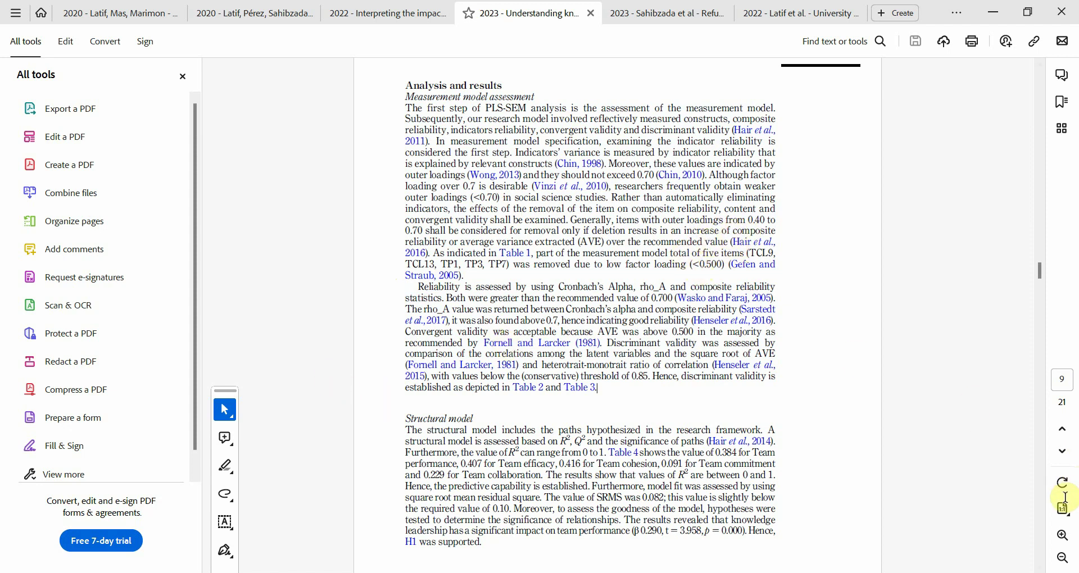
Highlight Discriminant Validity in the Word outline and open the Discriminant validity results with the HTMT matrix in SmartPLS 4.
mouse_move(742, 572)
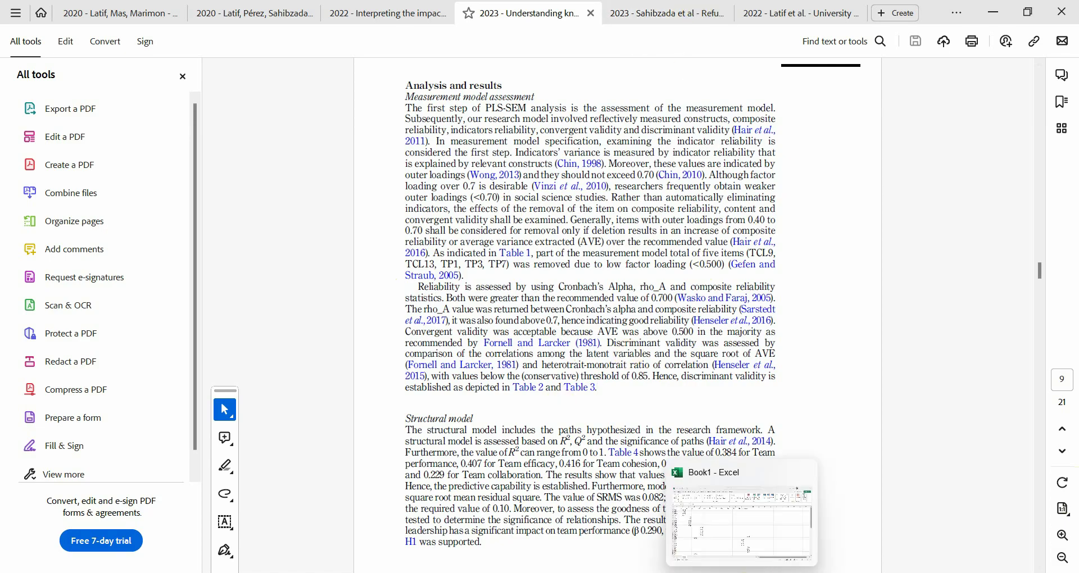
click(708, 572)
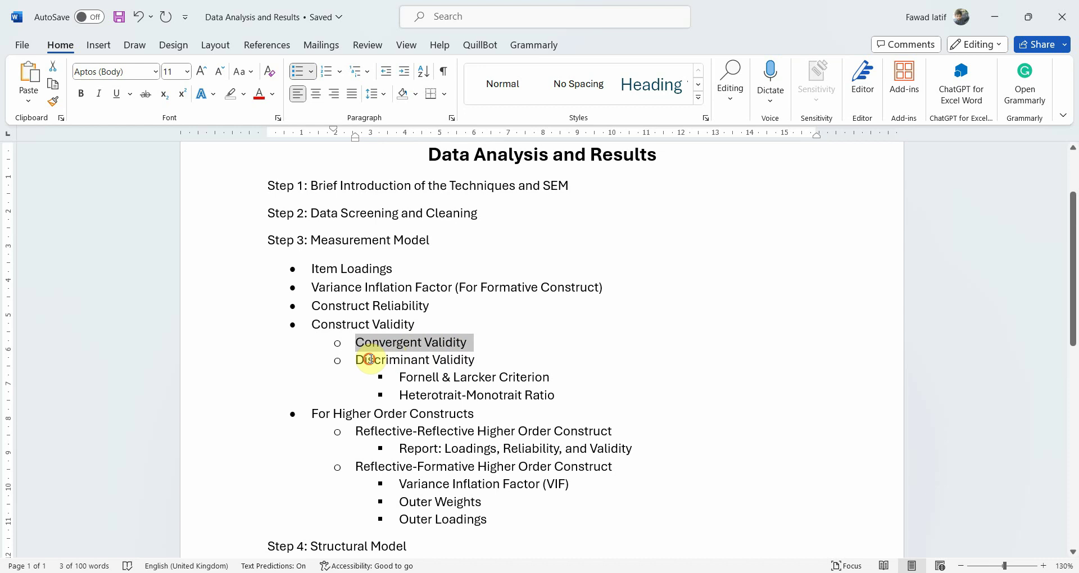
drag(370, 360, 450, 357)
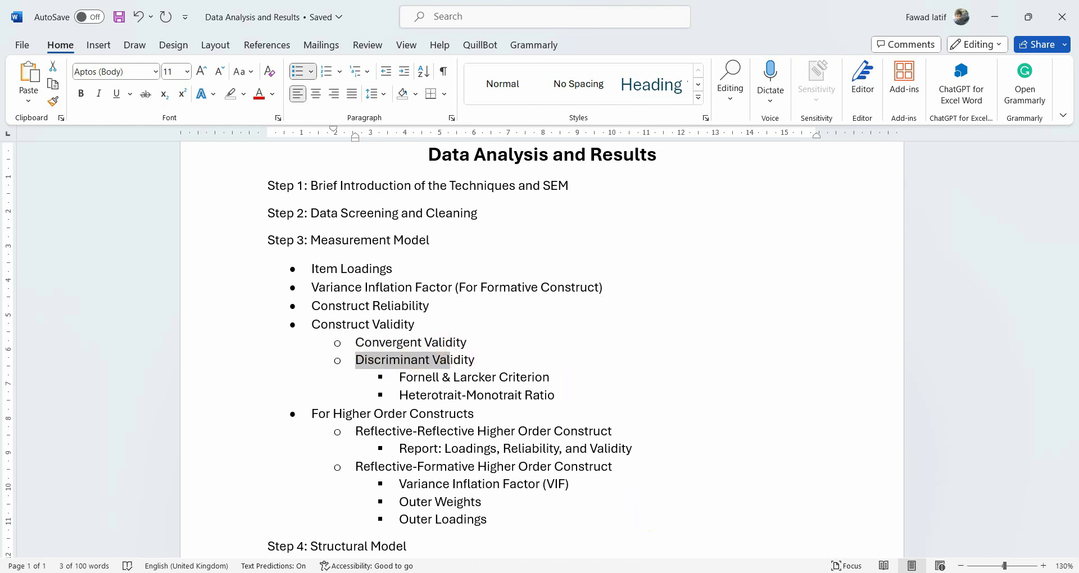
key(alt+Tab)
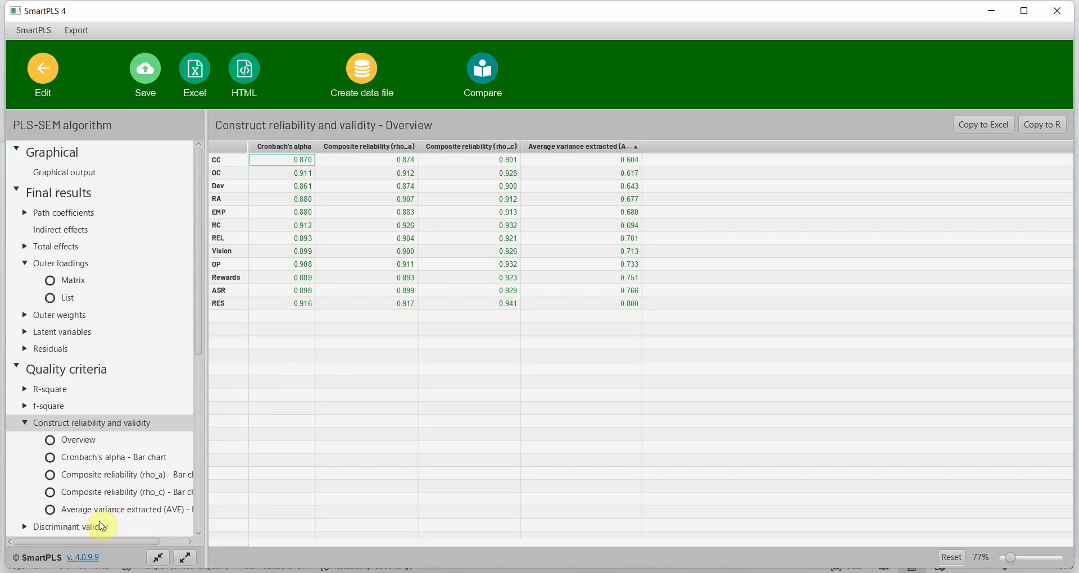
click(99, 527)
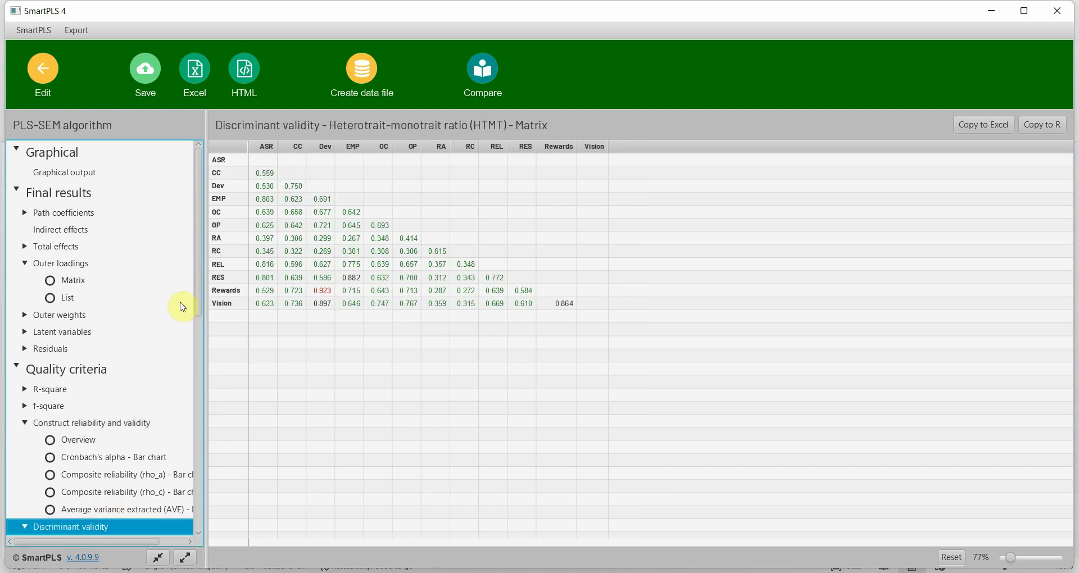
drag(193, 291, 200, 360)
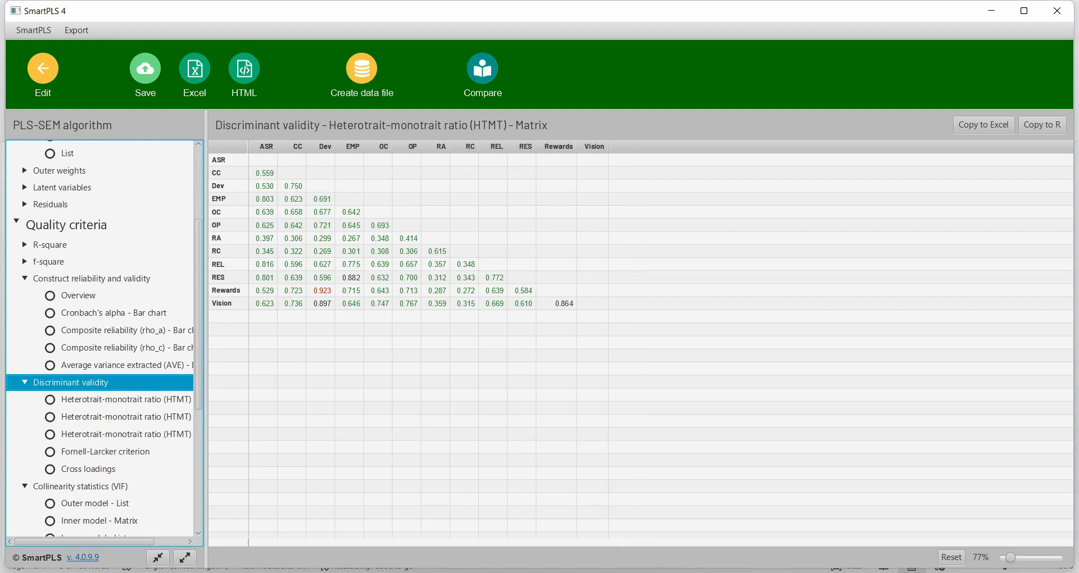
Highlight Discriminant Validity in the Word outline again and view Table 3, the Fornell and Larcker criterion, in the 2022 paper.
click(699, 529)
drag(355, 359, 451, 360)
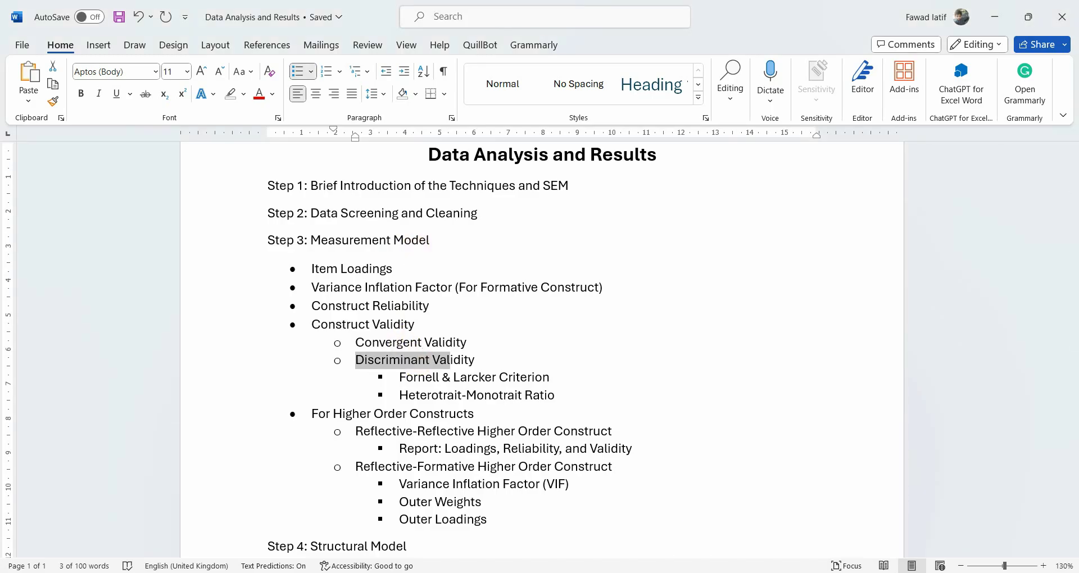
click(807, 570)
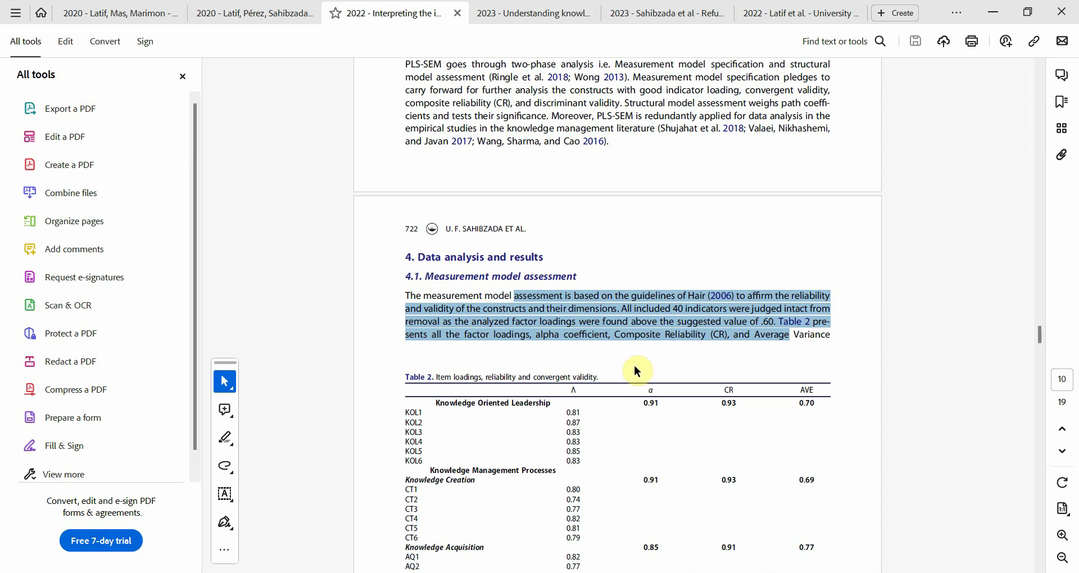
drag(1040, 334, 1040, 380)
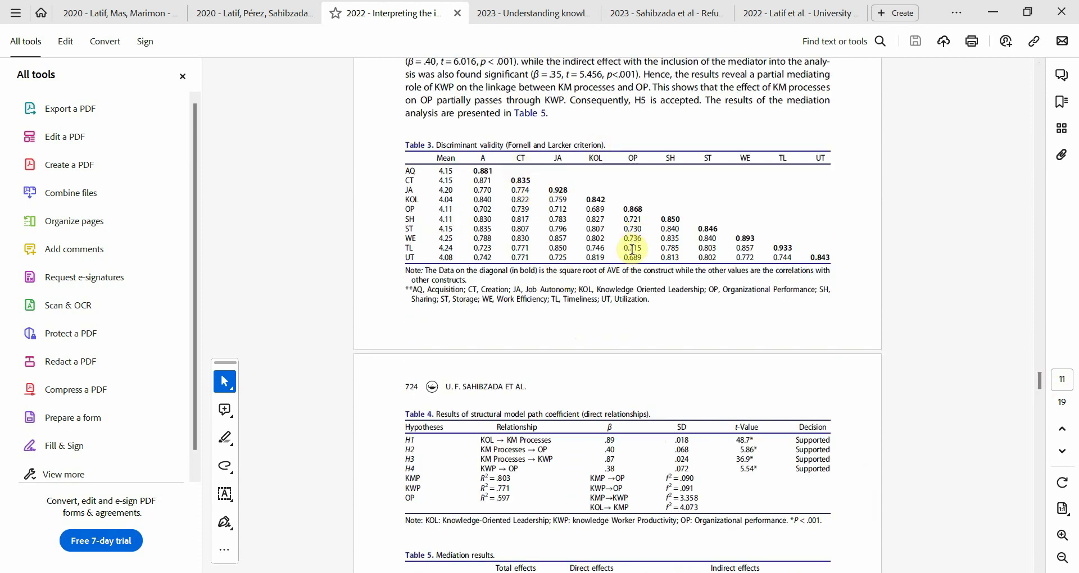
Examine the Fornell and Larcker and HTMT tables in the 2023 knowledge leadership paper and highlight the 0.85 threshold in its text.
click(505, 15)
drag(1039, 283, 1043, 316)
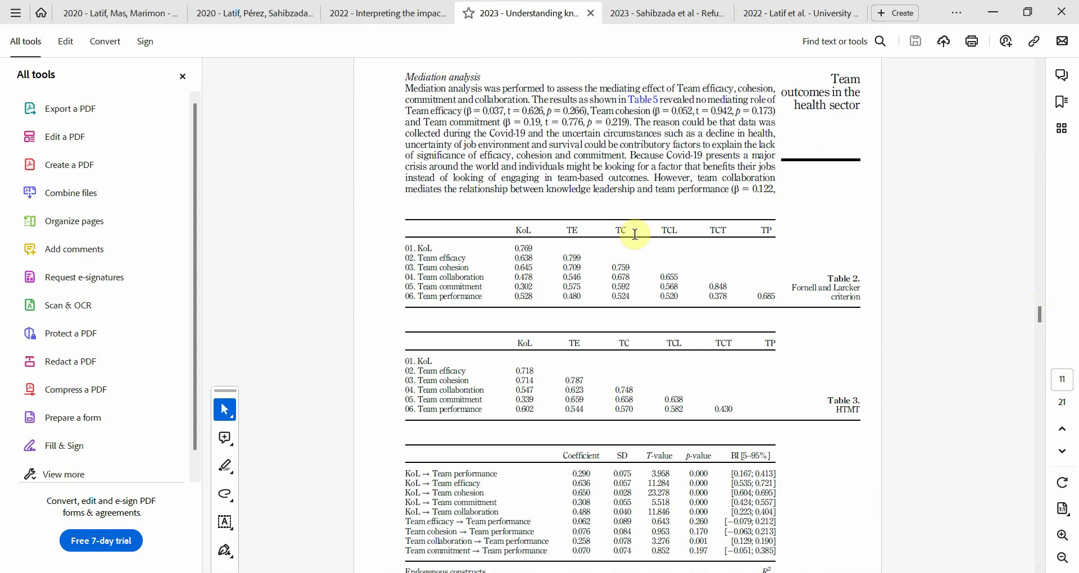
drag(1043, 320, 1043, 281)
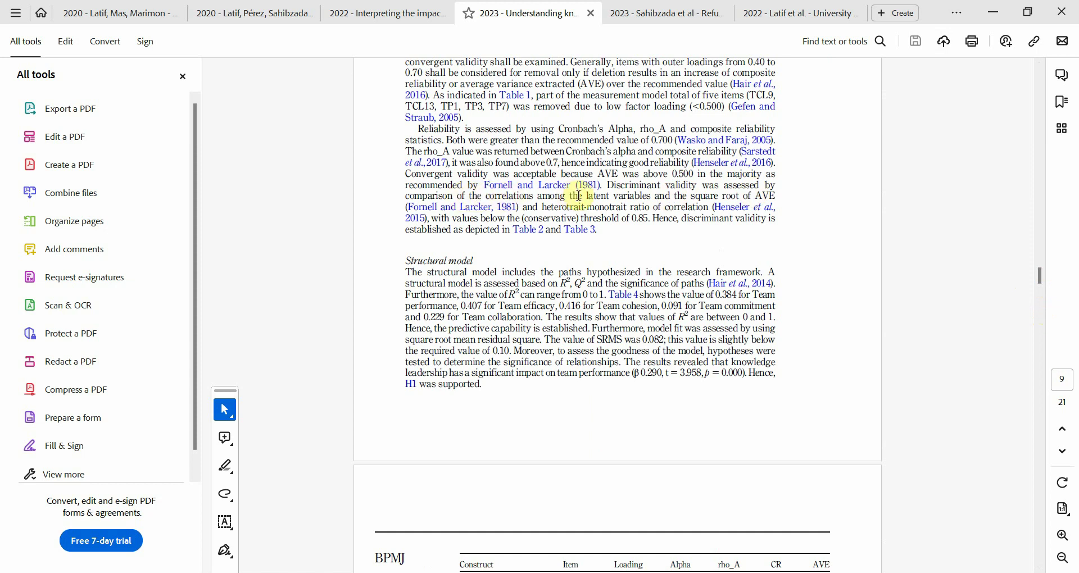
drag(622, 221, 650, 220)
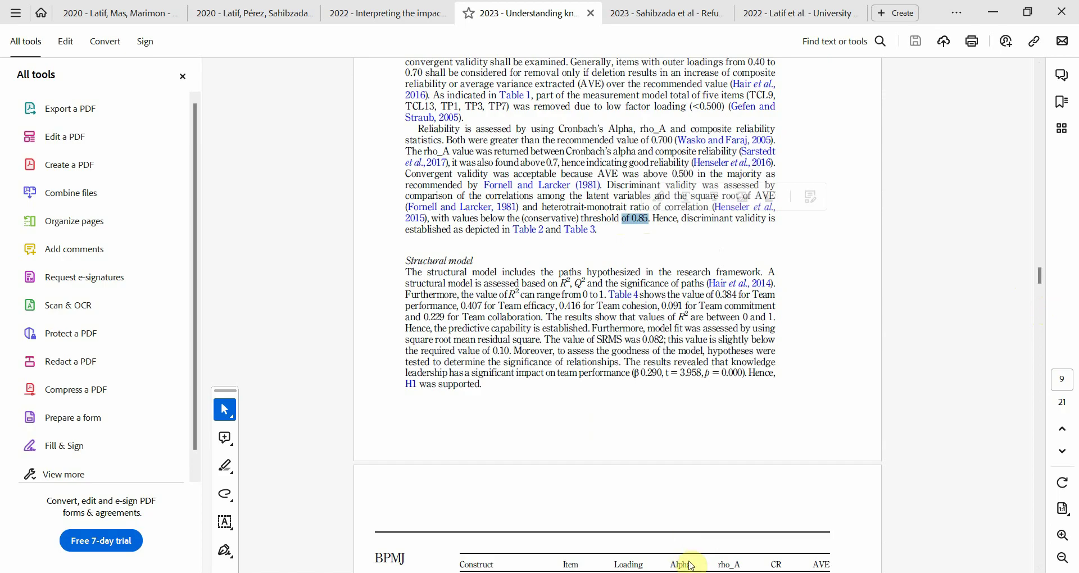
Highlight the For Higher Order Constructs bullet in the Word outline and open the Graphical output of the model in SmartPLS 4.
click(716, 554)
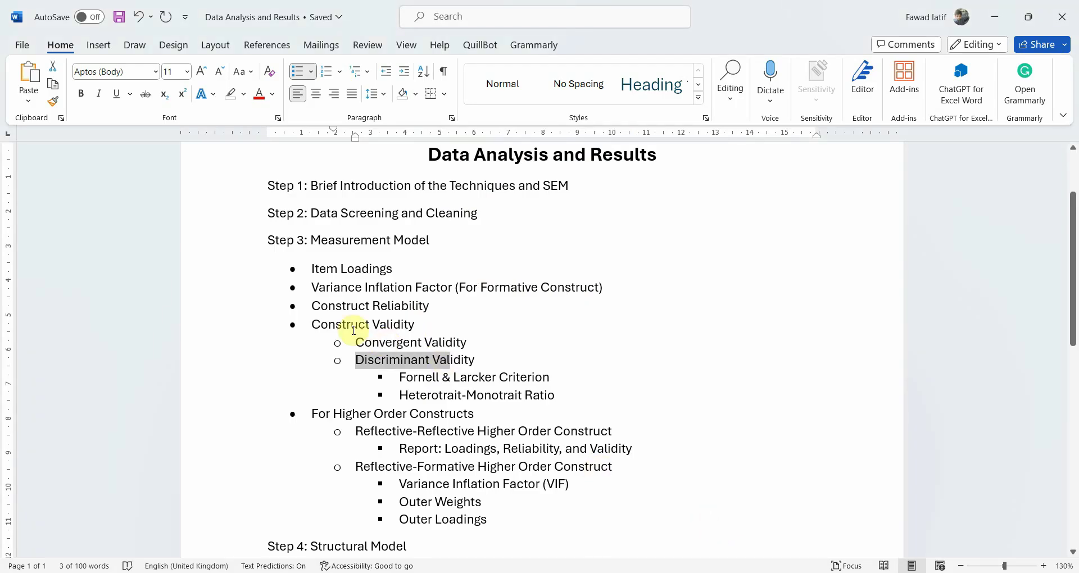
drag(309, 413, 465, 404)
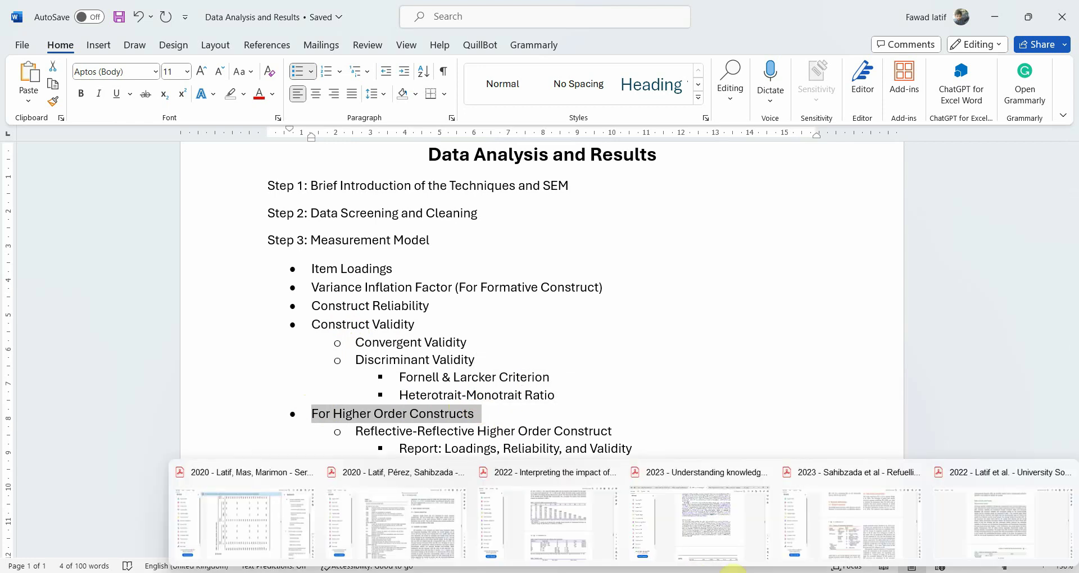
click(768, 571)
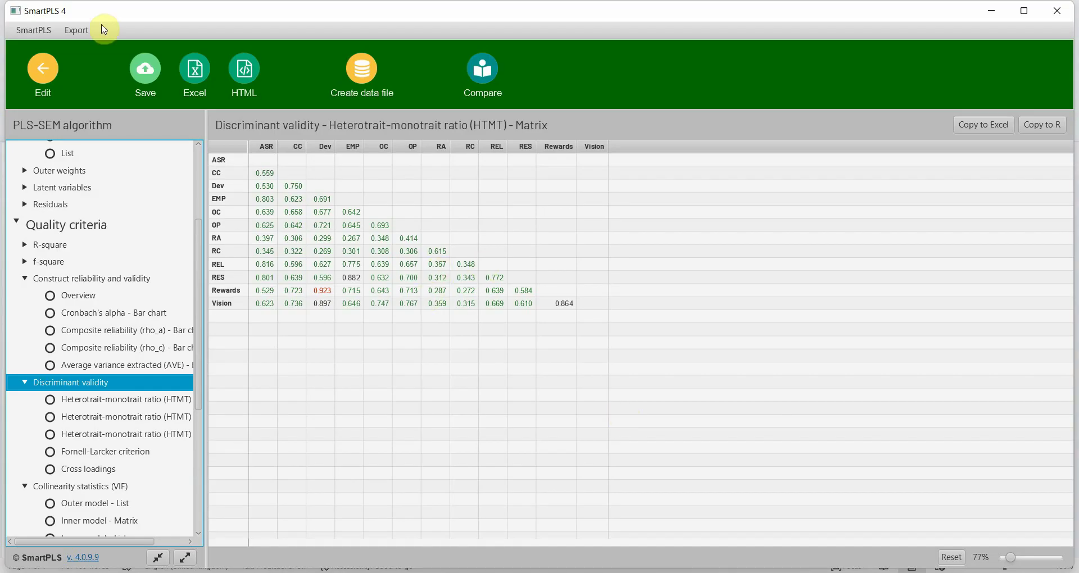
scroll(96, 184, up, 5)
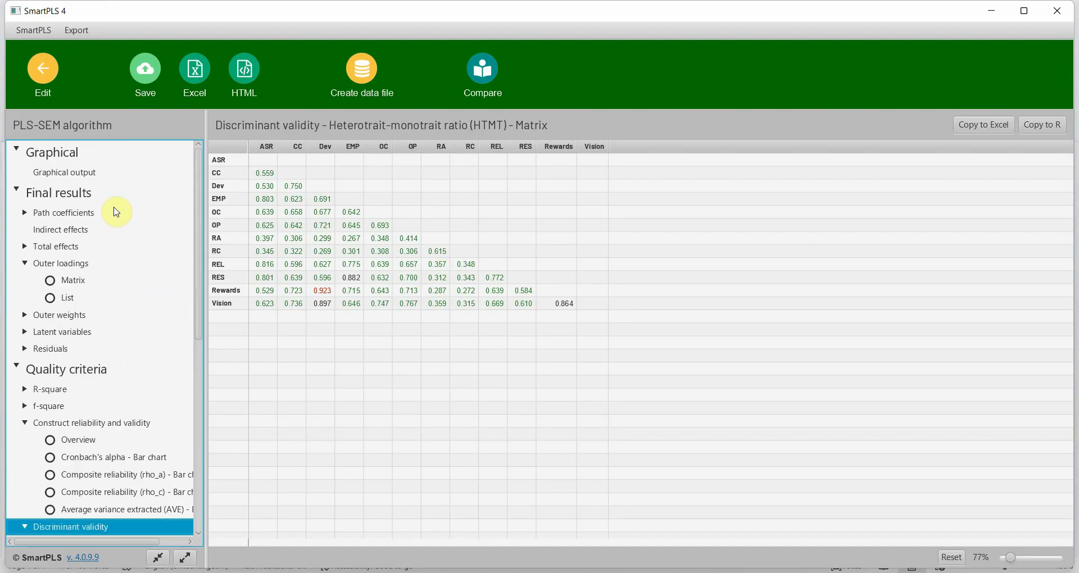
click(85, 179)
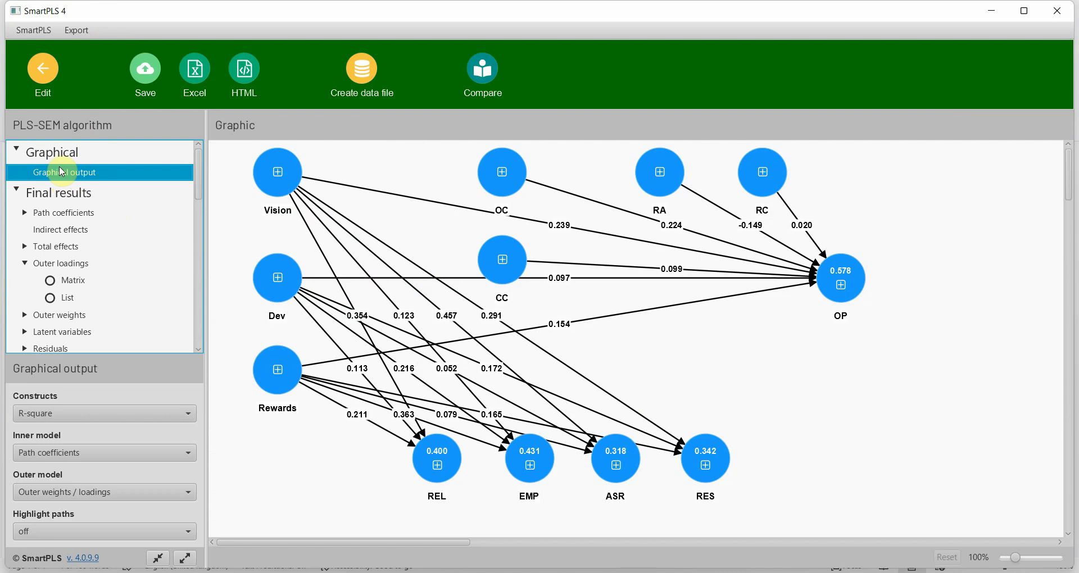
Examine the lower-order constructs in the model graphic, marking the Vision, Dev and Rewards group and the REL, EMP, ASR and RES group.
drag(246, 152, 334, 406)
drag(796, 410, 292, 534)
mouse_move(489, 272)
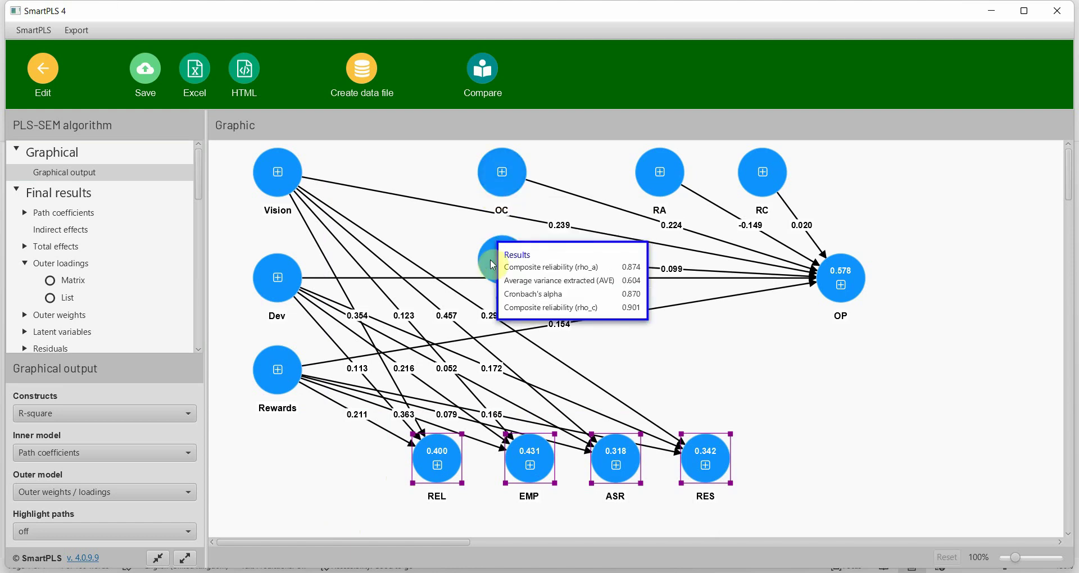
mouse_move(537, 206)
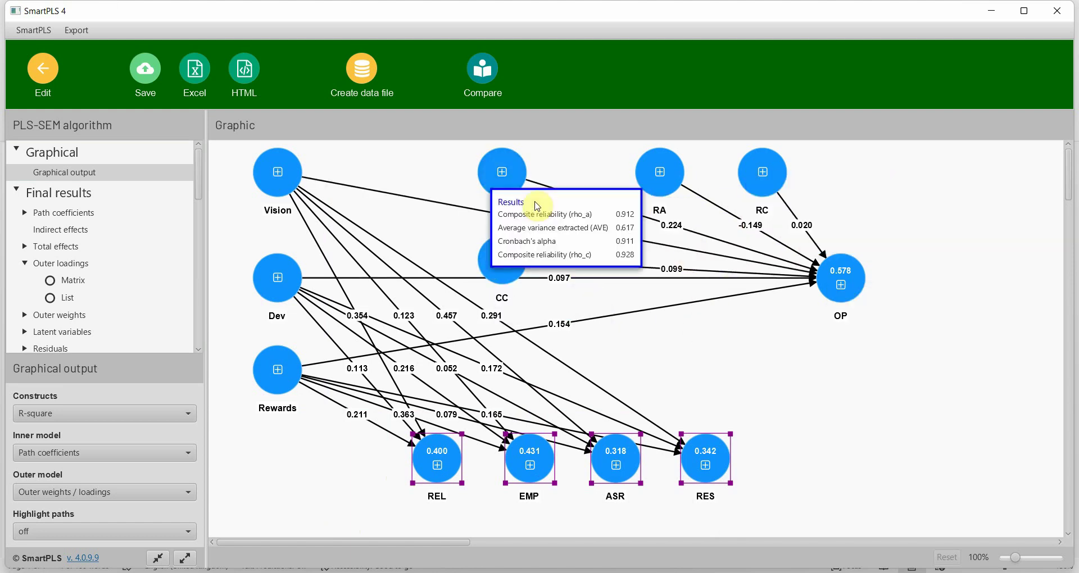
mouse_move(292, 187)
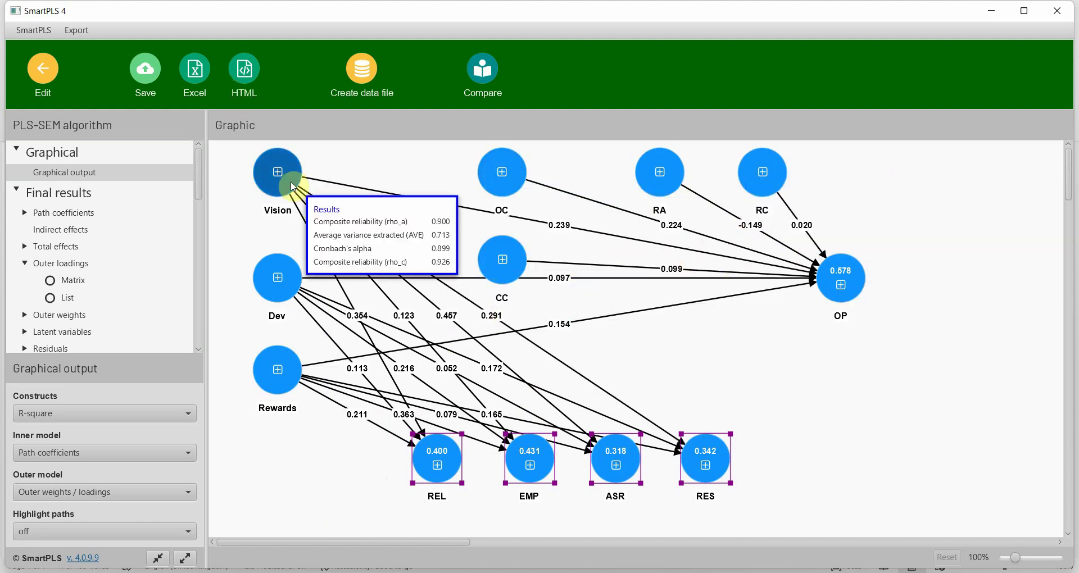
drag(239, 148, 309, 435)
drag(747, 392, 388, 512)
mouse_move(700, 569)
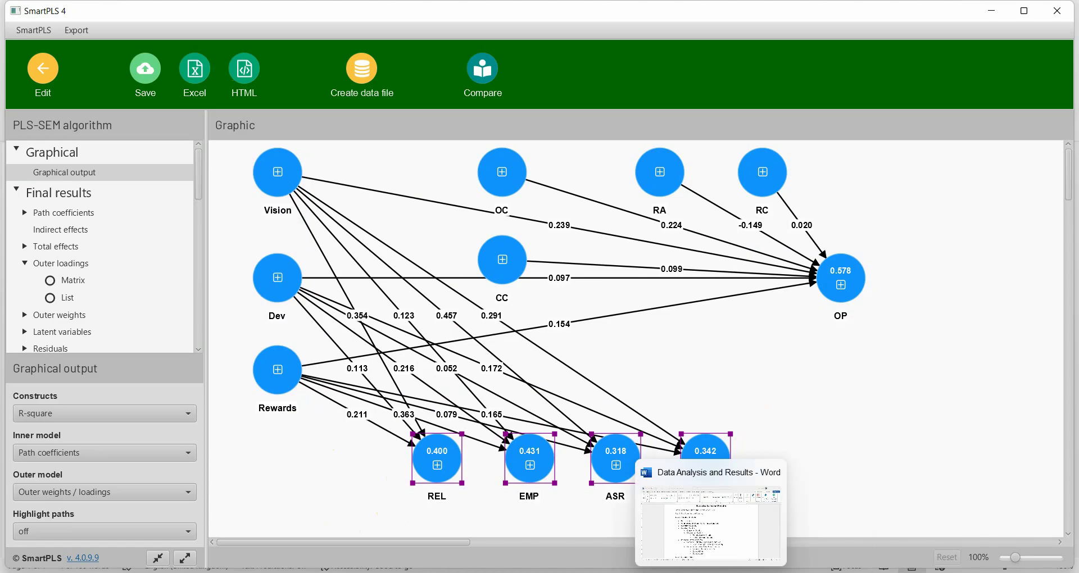
Return to the Word outline and highlight the Reflective-Reflective Higher Order Construct bullet and the terms in its Report line.
click(715, 523)
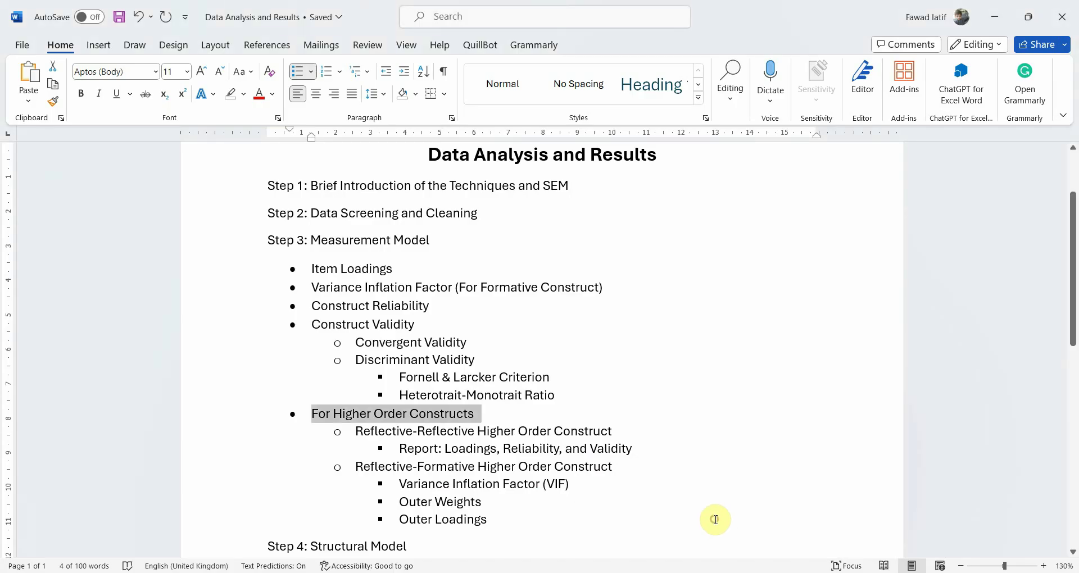
click(413, 433)
drag(355, 433, 585, 441)
click(435, 448)
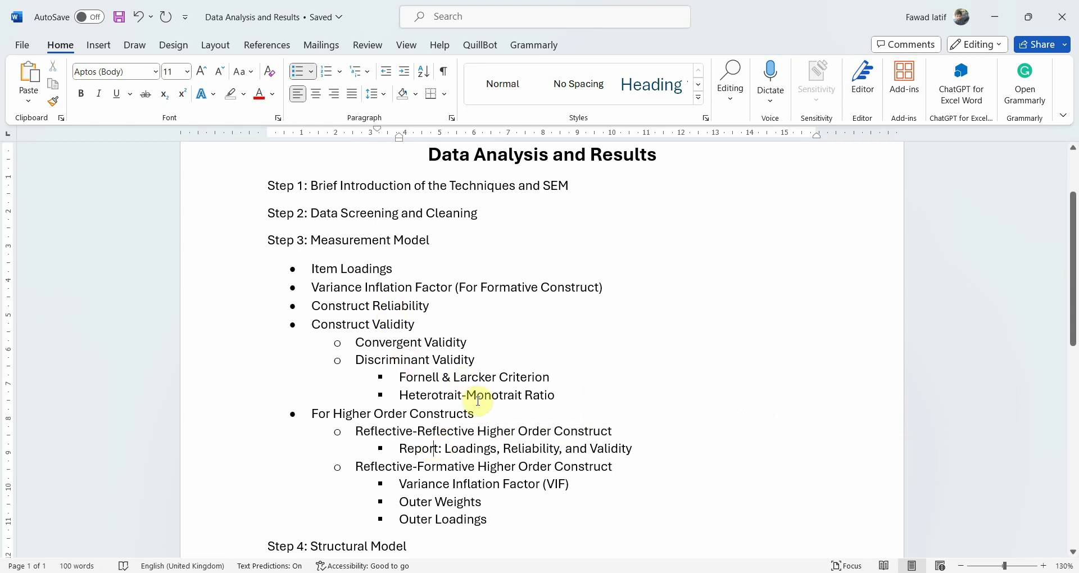
double_click(455, 448)
drag(518, 448, 625, 448)
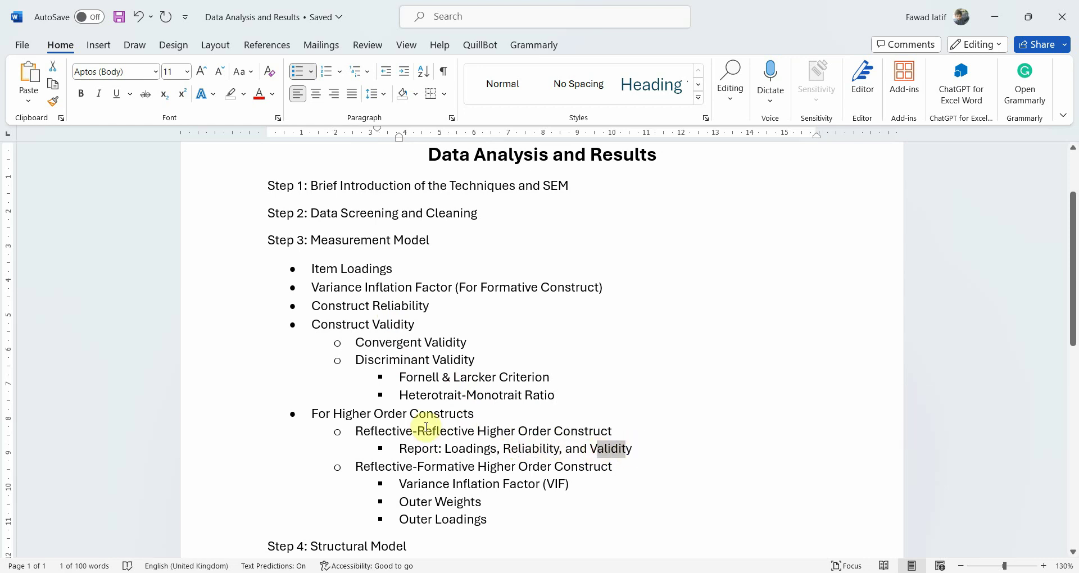
Highlight the bullets from Item Loadings to Heterotrait-Monotrait Ratio, the reflective-reflective Report line, and the convergent and discriminant validity sub-bullets.
drag(313, 269, 580, 409)
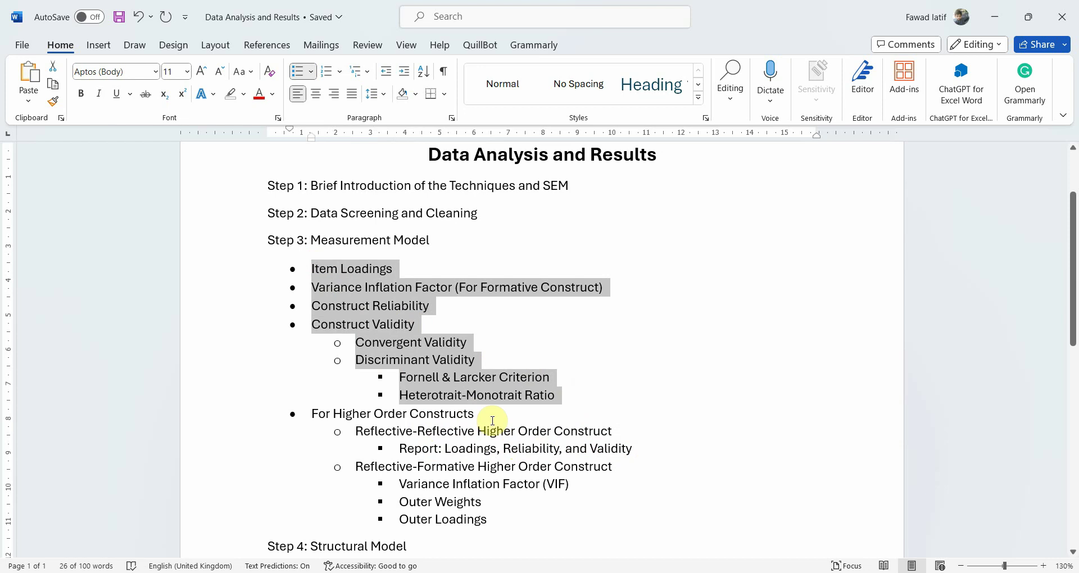
click(424, 431)
drag(391, 446, 642, 453)
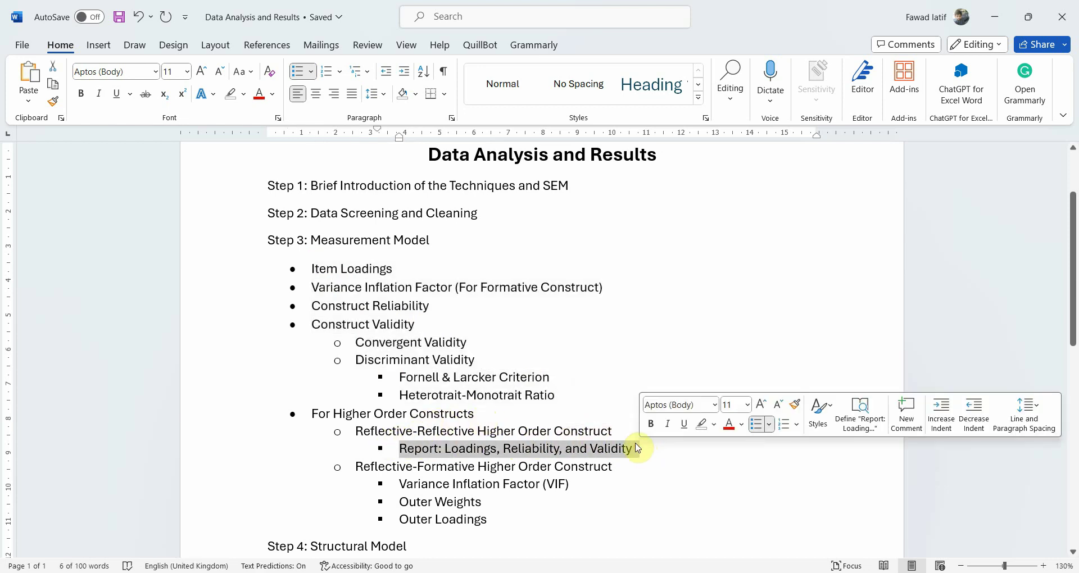
drag(390, 337, 500, 406)
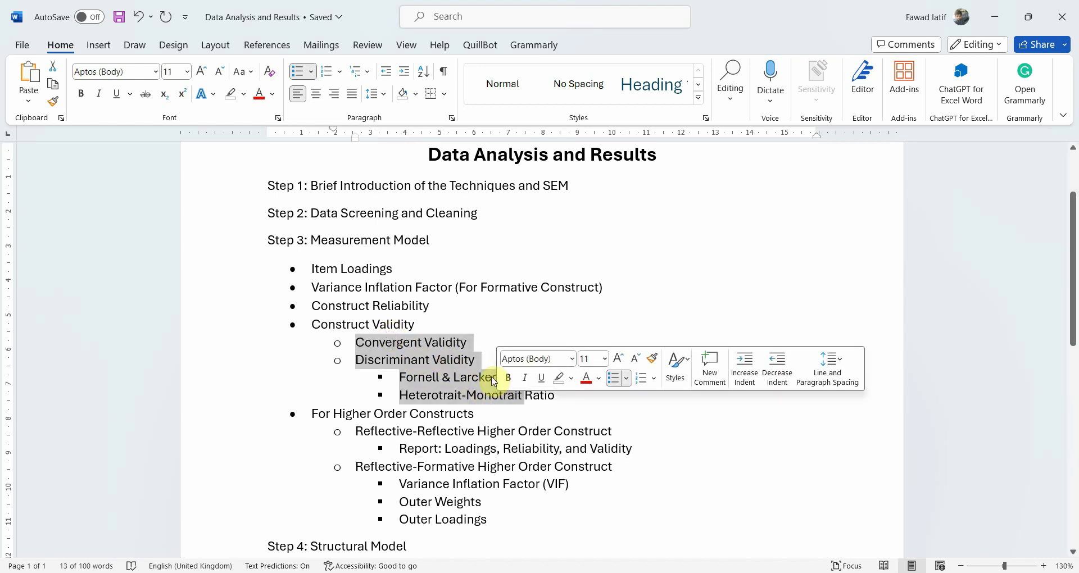
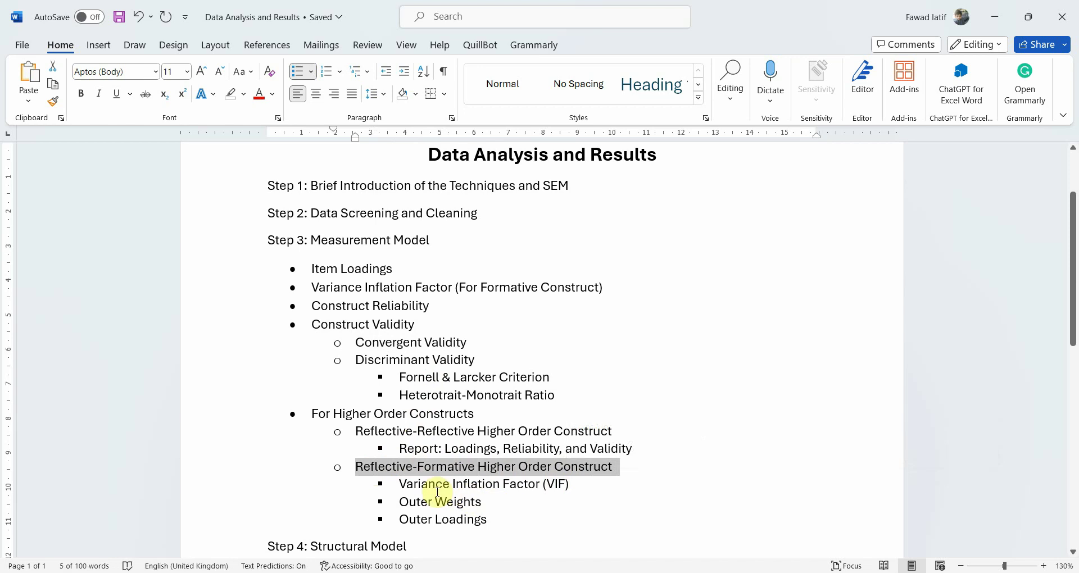
Highlight Loadings in the reflective-reflective Report line, Formative Higher Order, and the Variance Inflation Factor, Outer Weights and Outer Loadings sub-bullets.
drag(506, 448, 446, 448)
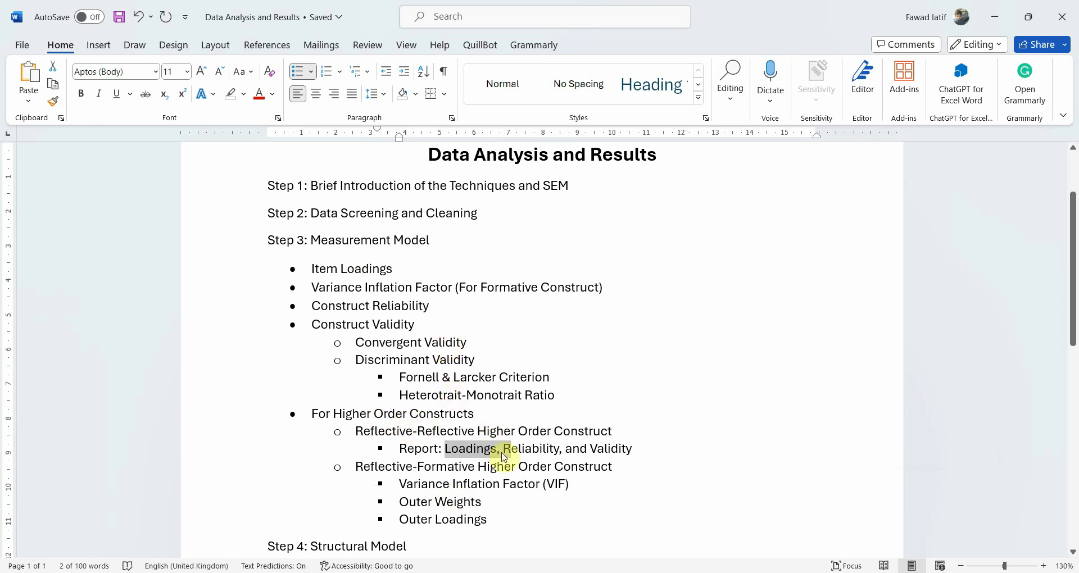
drag(418, 467, 553, 456)
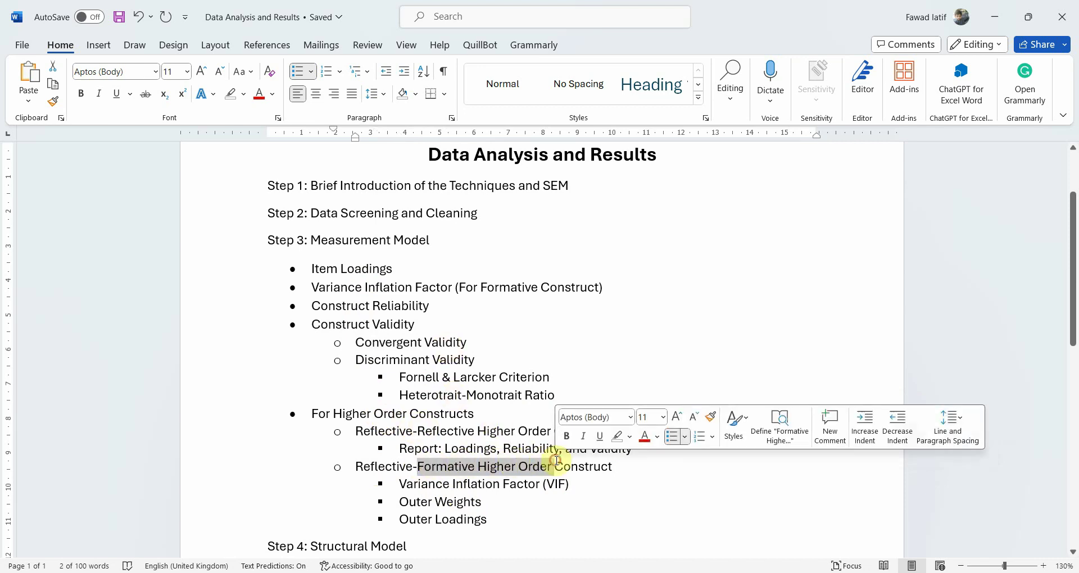
click(436, 484)
drag(403, 484, 541, 483)
drag(438, 500, 466, 510)
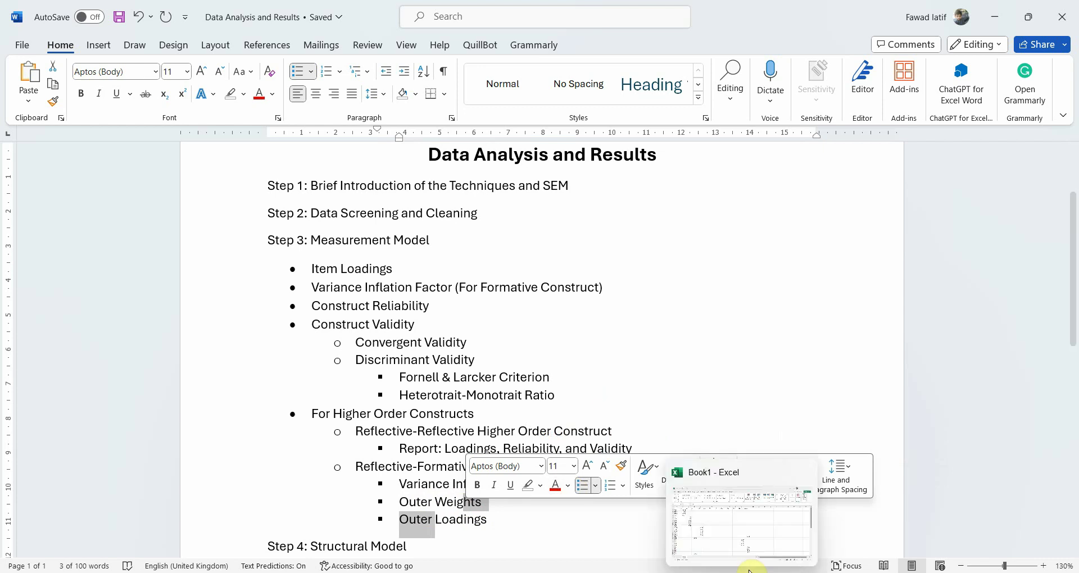
Switch to SmartPLS 4, leave the MM - Original model saving its changes, and open the MM - HO model in the UCP WS project.
click(798, 571)
click(42, 68)
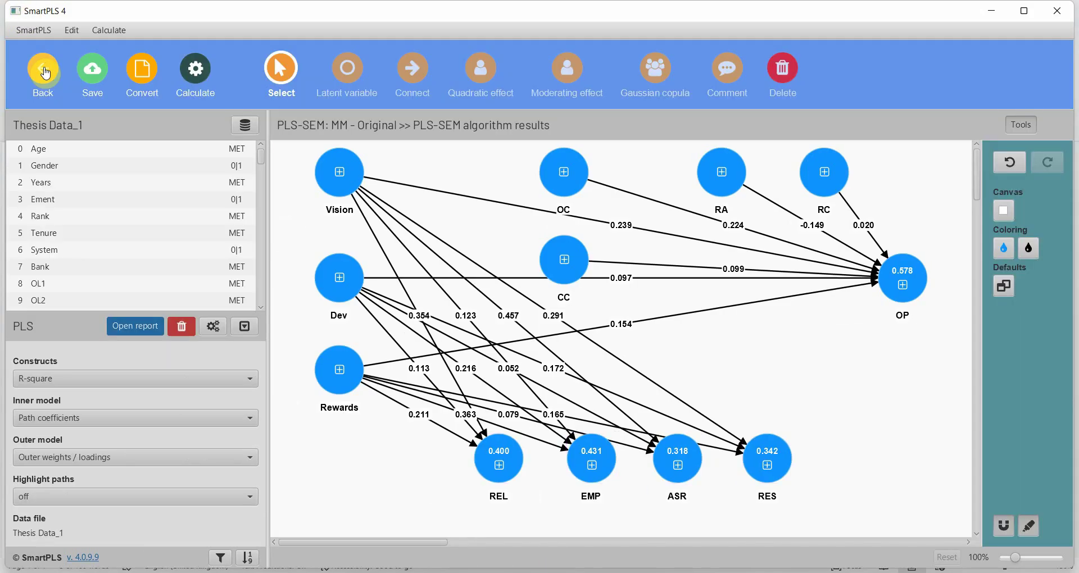
click(34, 68)
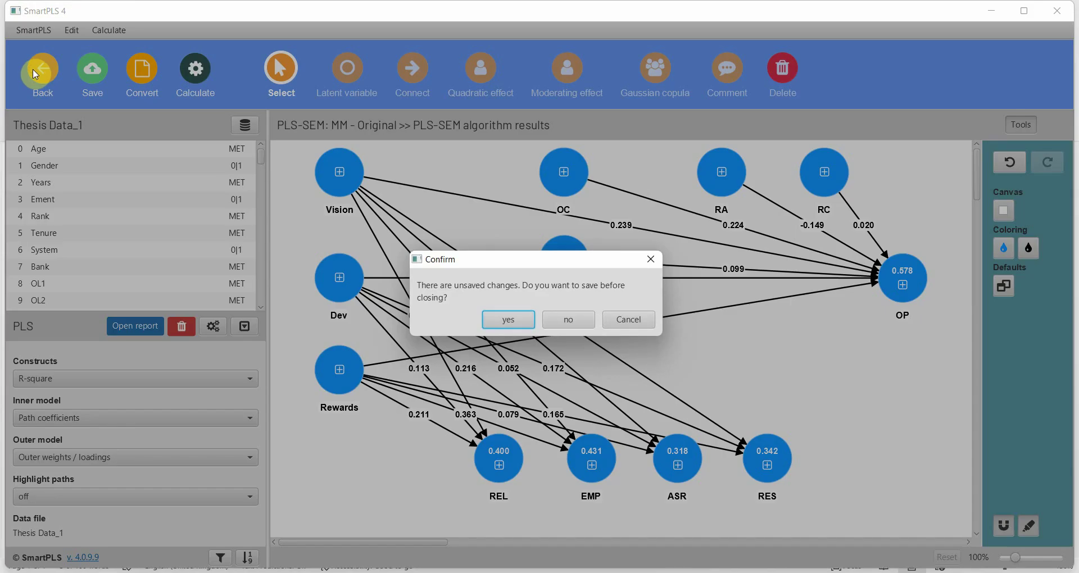
click(505, 319)
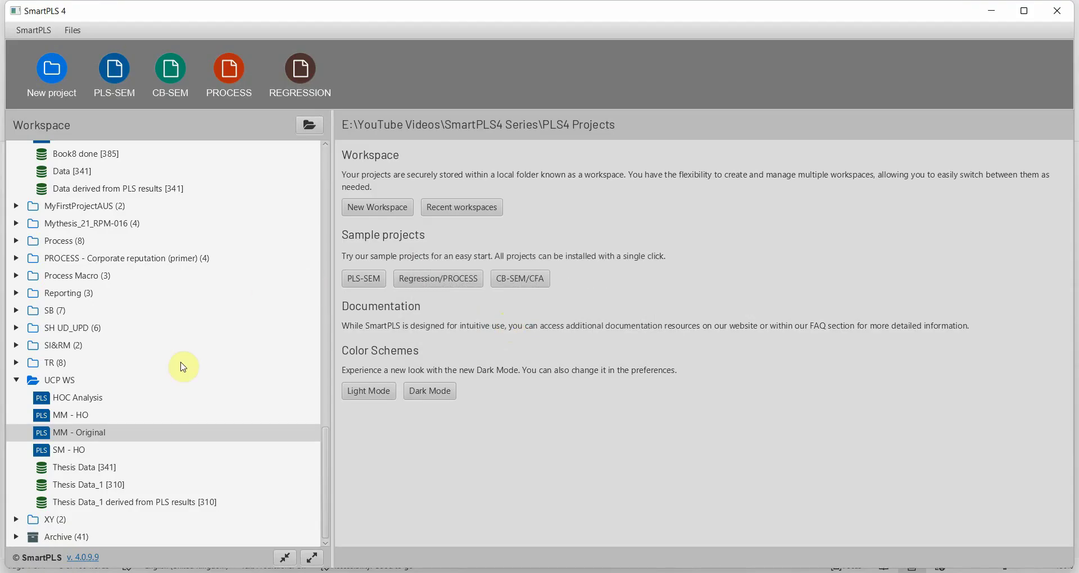
click(84, 419)
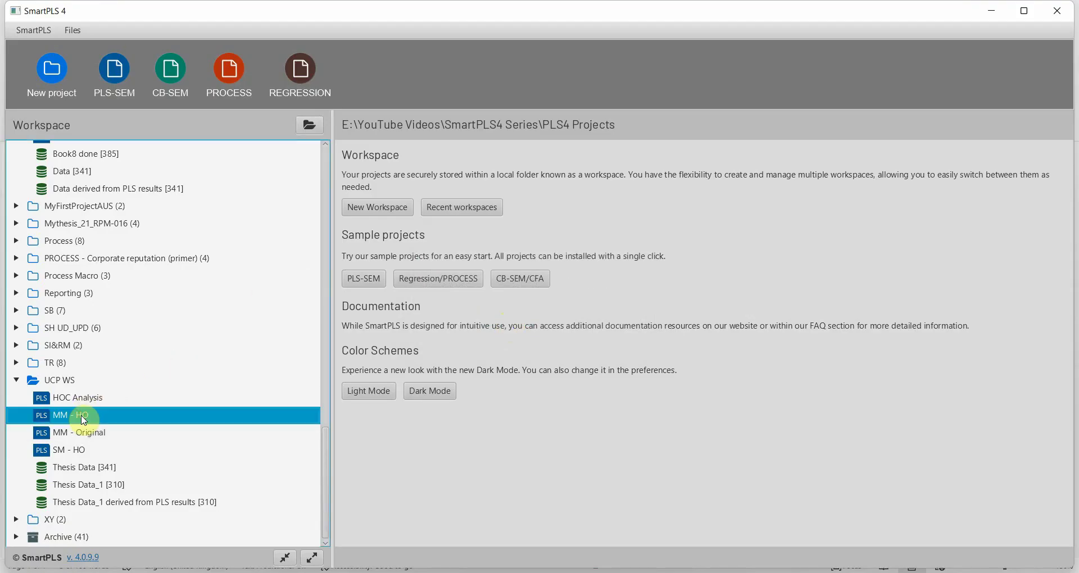
double_click(251, 414)
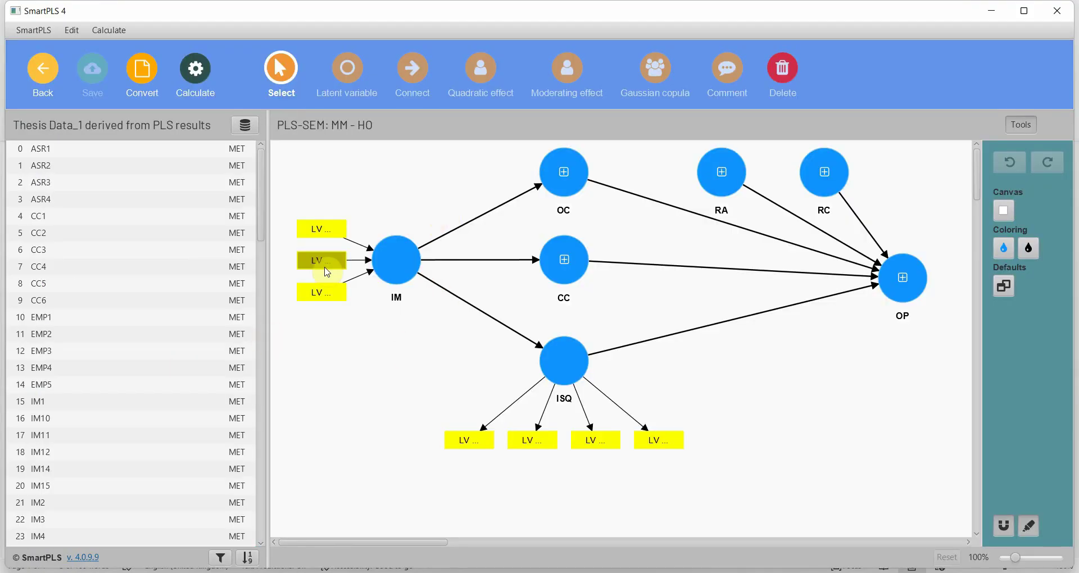
Run the PLS-SEM algorithm on the MM - HO model and mark the ISQ construct with its four indicators in the results graphic.
drag(304, 197, 686, 517)
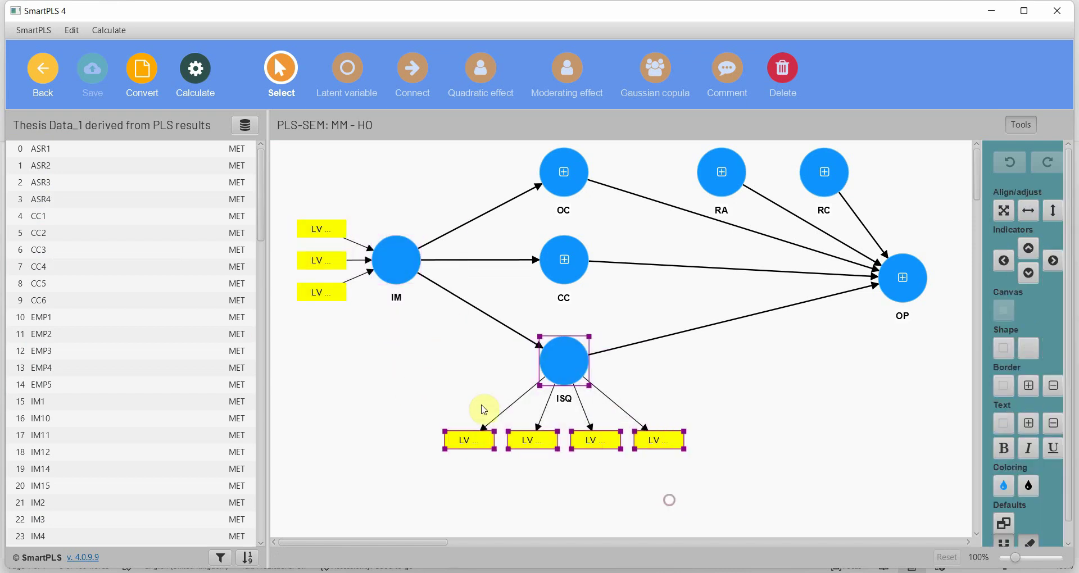
click(203, 72)
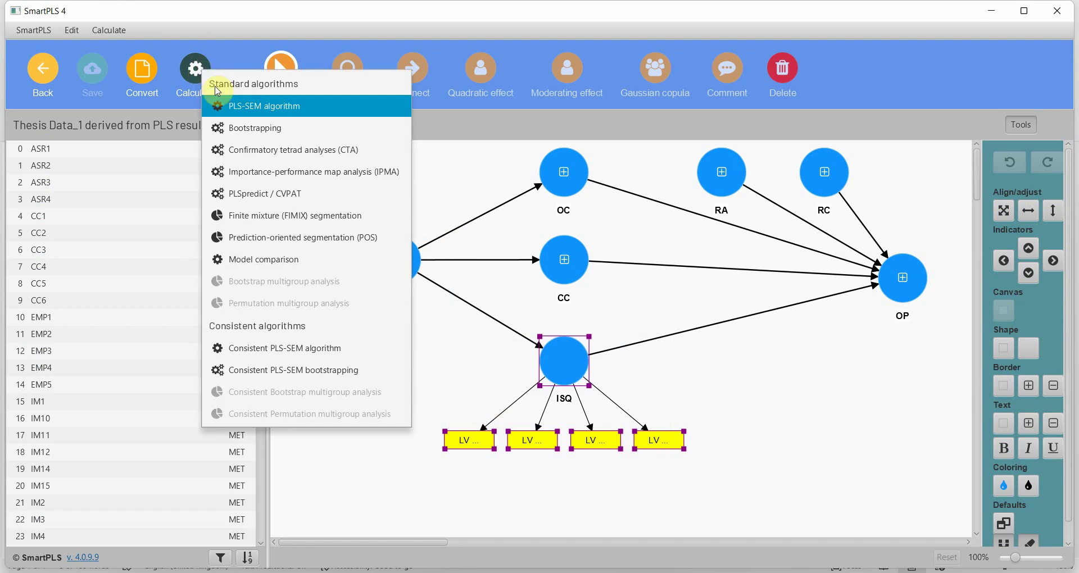
click(260, 114)
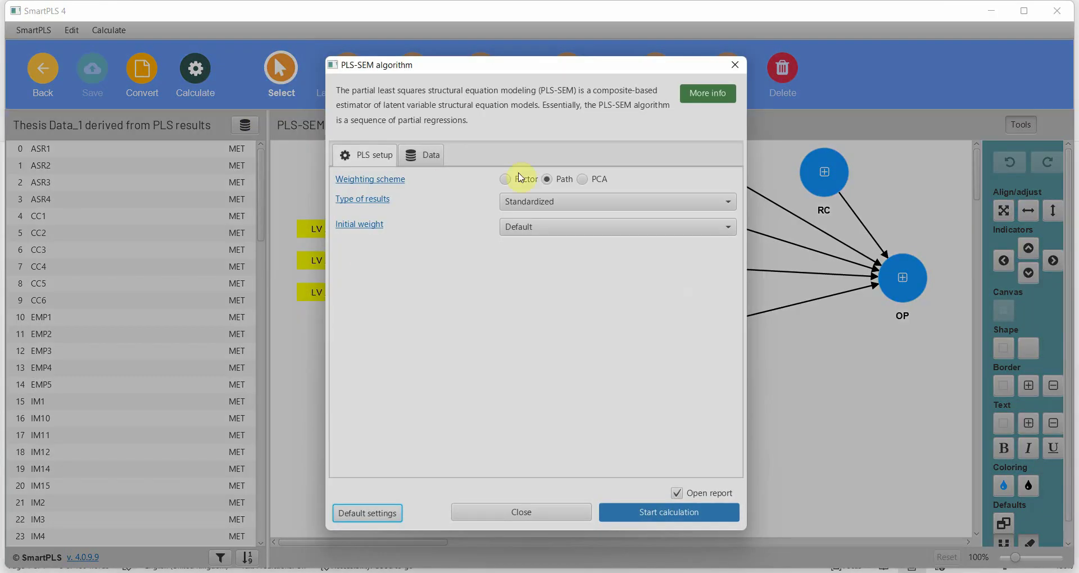
click(656, 514)
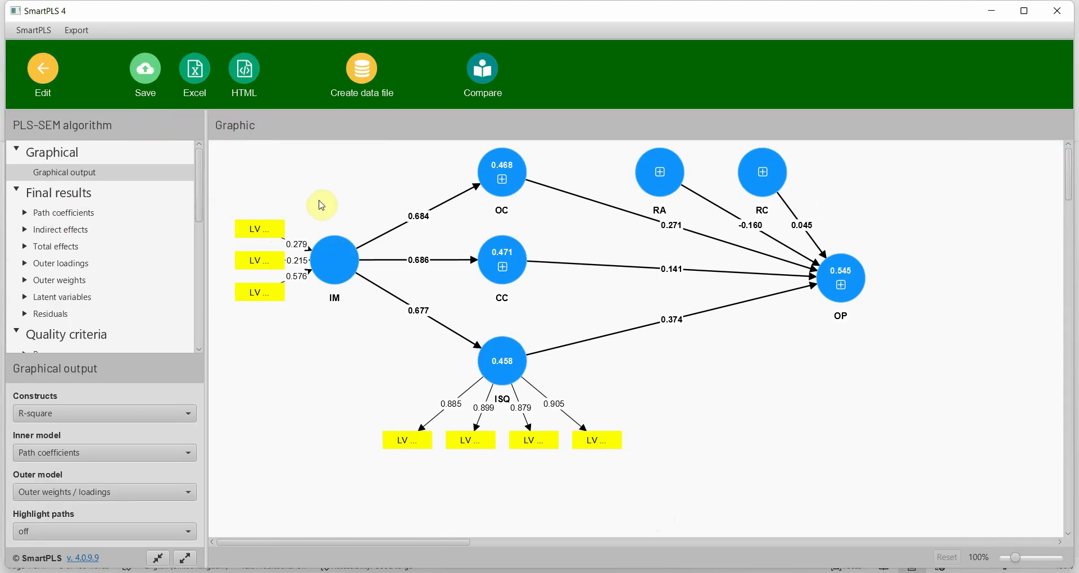
drag(352, 341, 724, 479)
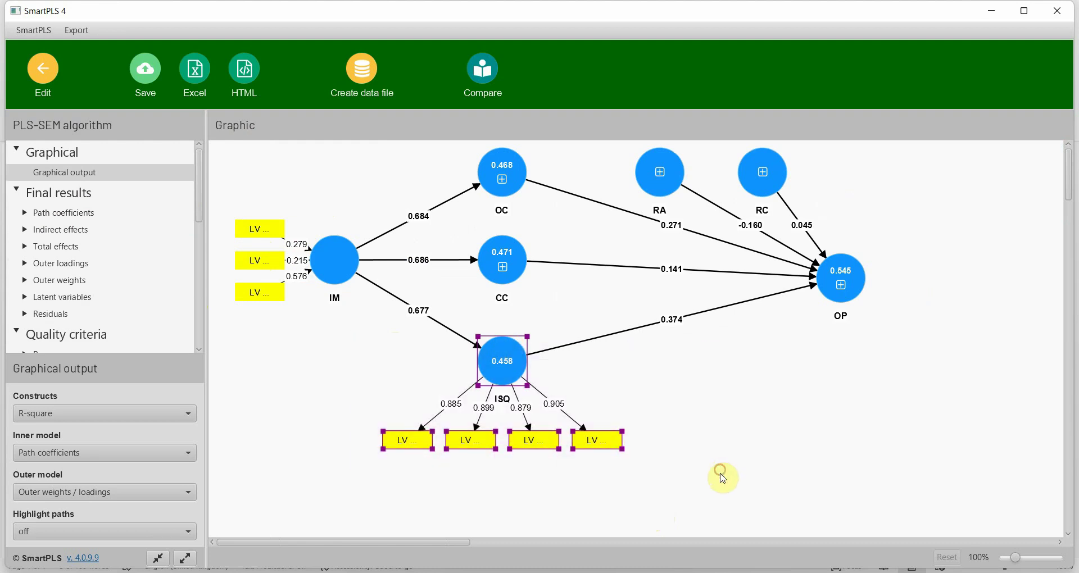
Examine the outer loadings matrix, marking the CC, OC, OP and RA item loadings and the ISQ loadings of the latent variable scores.
click(67, 264)
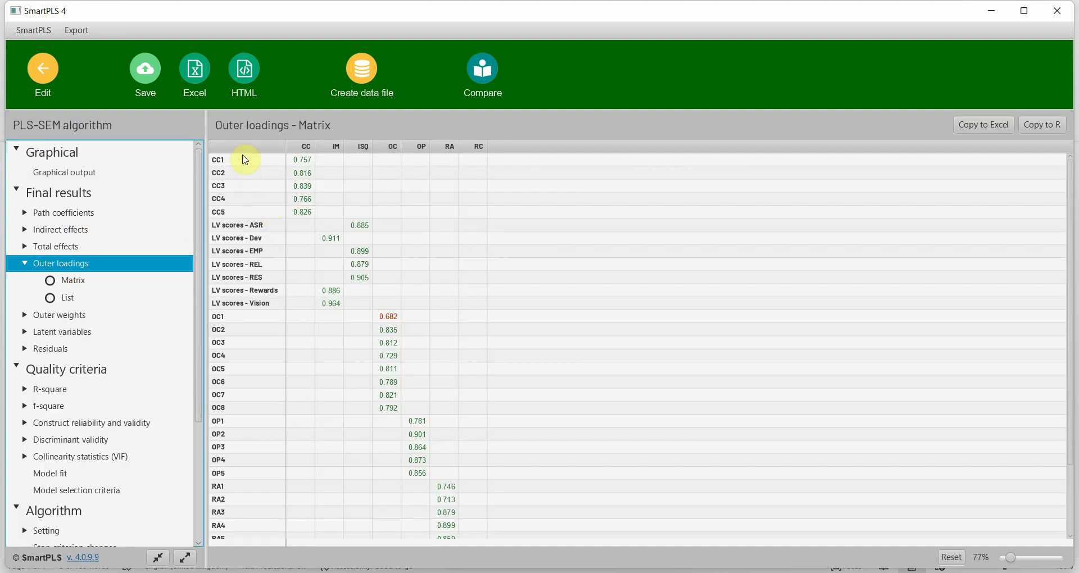
drag(298, 161, 316, 216)
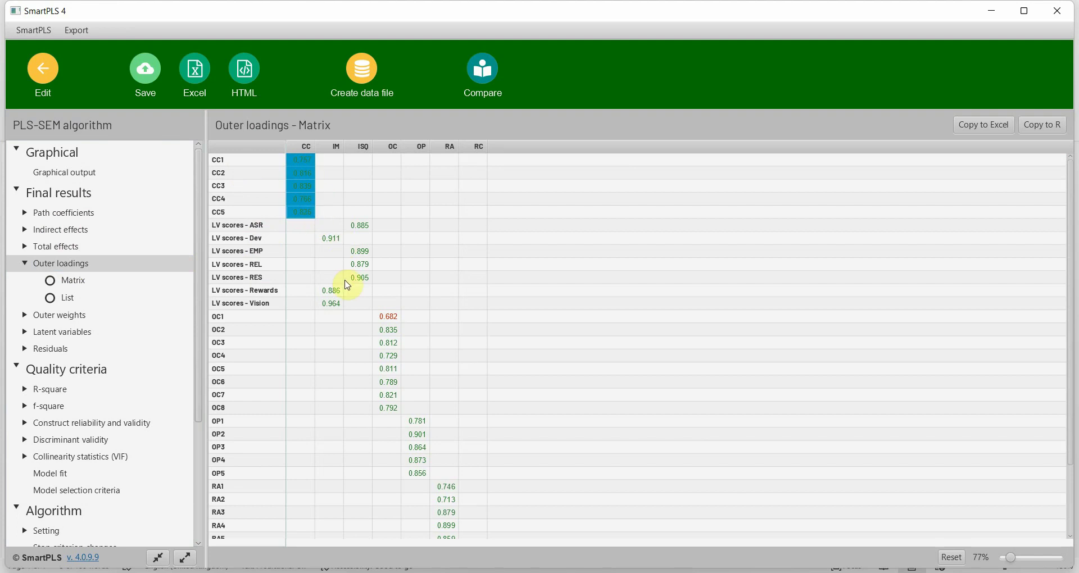
drag(381, 319, 475, 513)
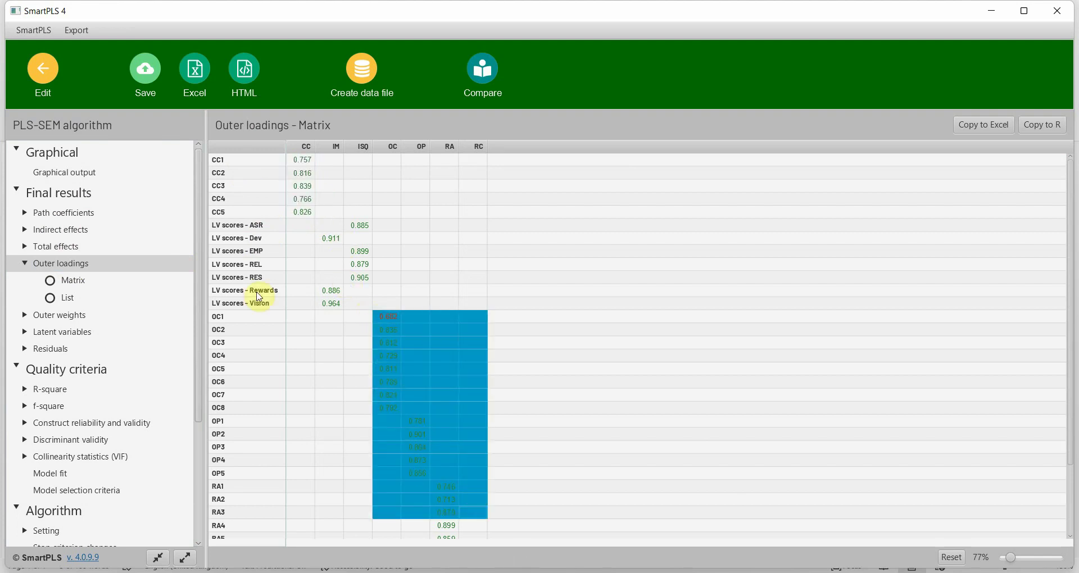
drag(312, 225, 362, 225)
click(287, 268)
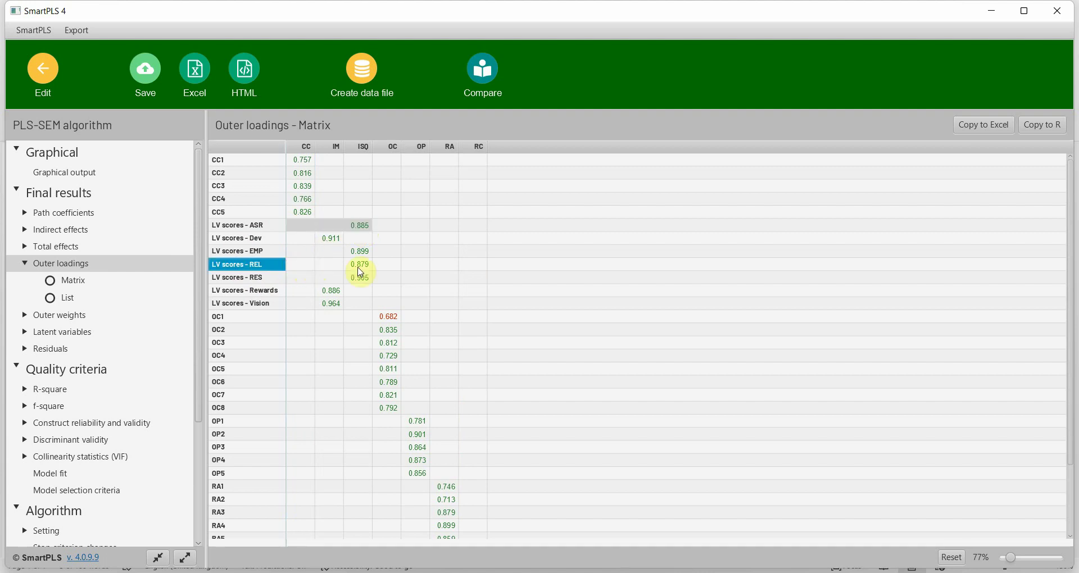
drag(316, 260, 373, 277)
click(361, 226)
drag(360, 227, 358, 277)
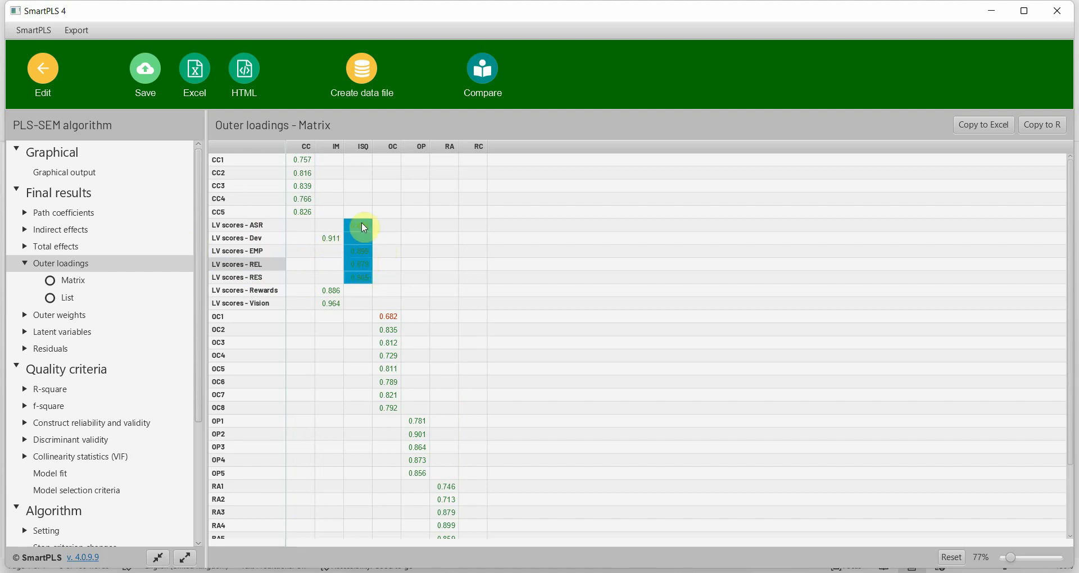
Examine the ISQ row in the construct reliability and validity overview and the ISQ values in the Heterotrait-Monotrait ratio matrix.
click(139, 421)
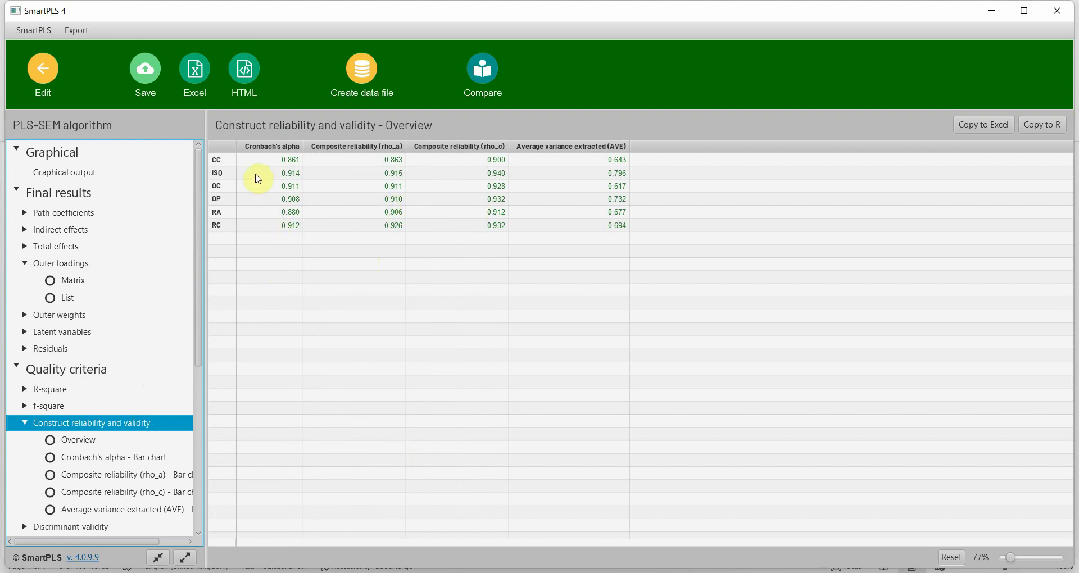
drag(271, 176, 578, 179)
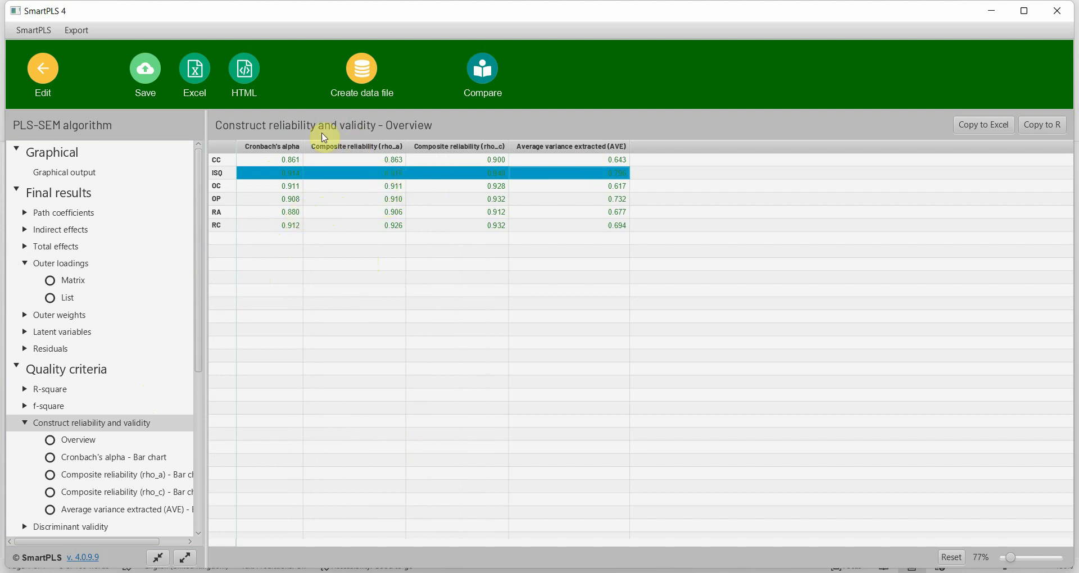
click(85, 526)
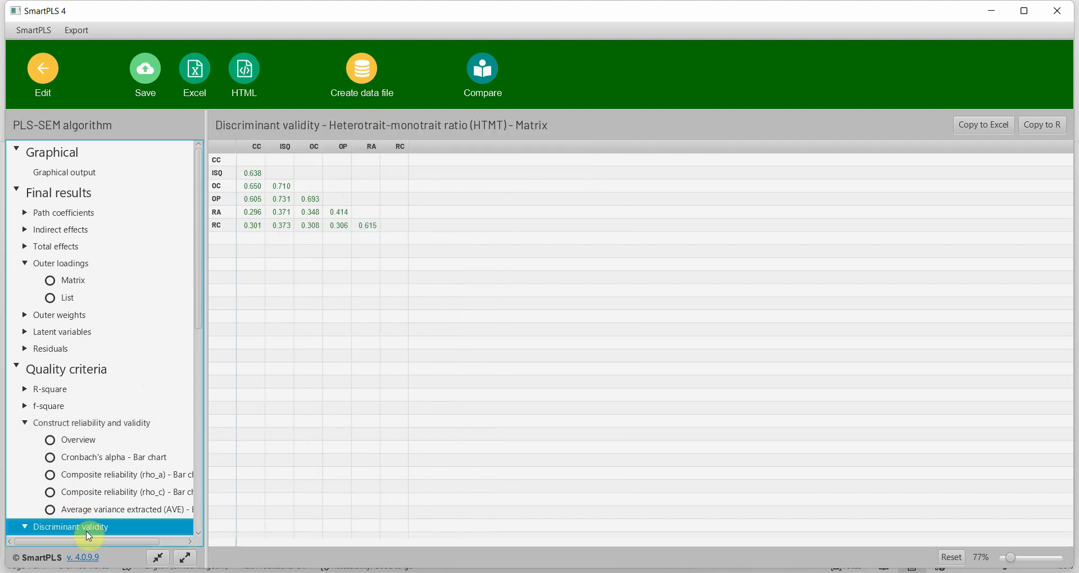
click(252, 173)
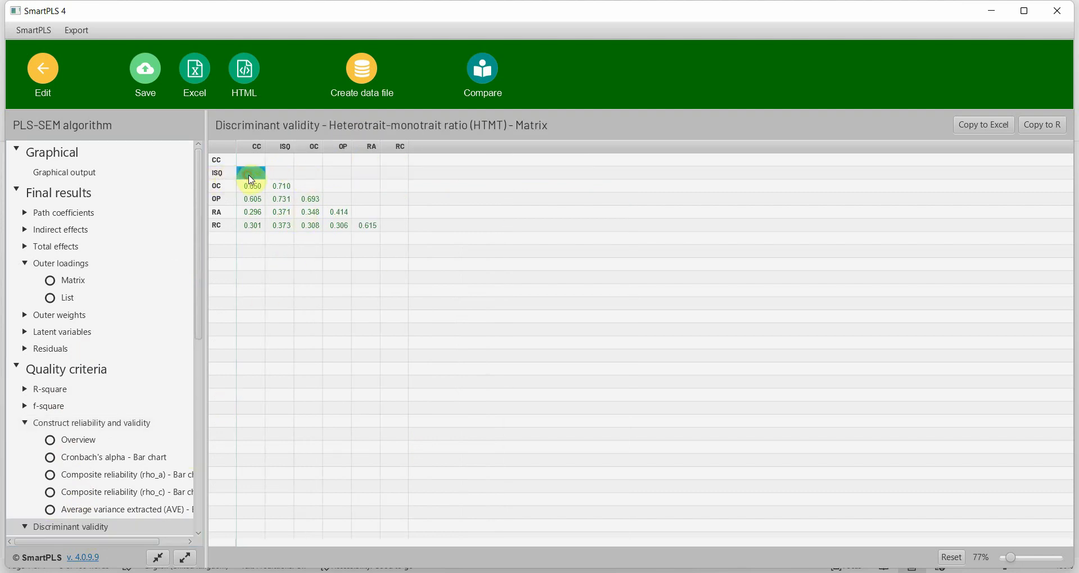
click(281, 186)
drag(290, 212, 254, 194)
click(253, 173)
Show the outer model collinearity statistics (VIF) and mark the values for the Dev, Rewards and Vision latent variable scores.
drag(199, 303, 202, 436)
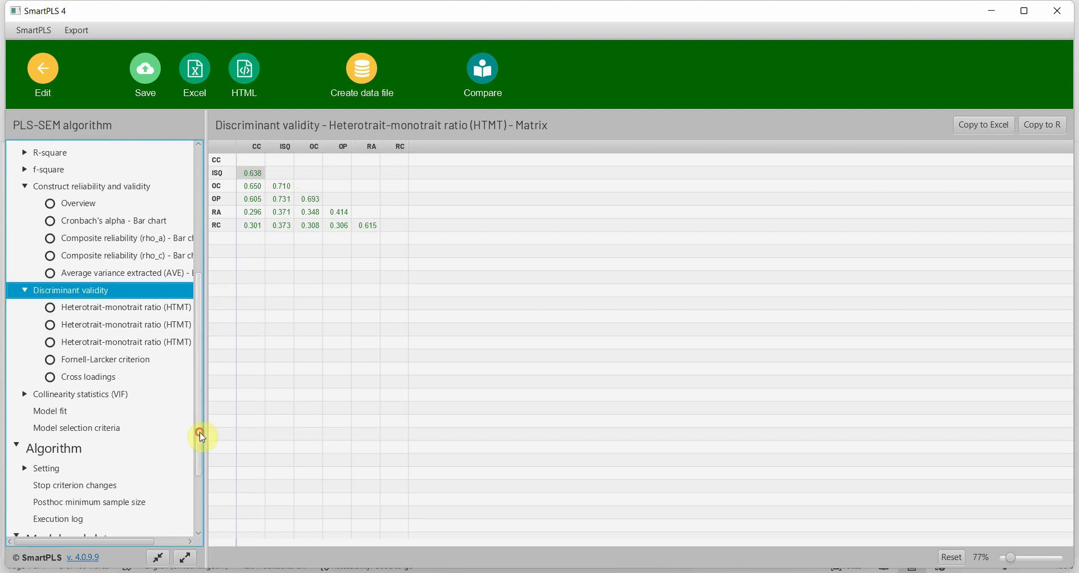
click(119, 395)
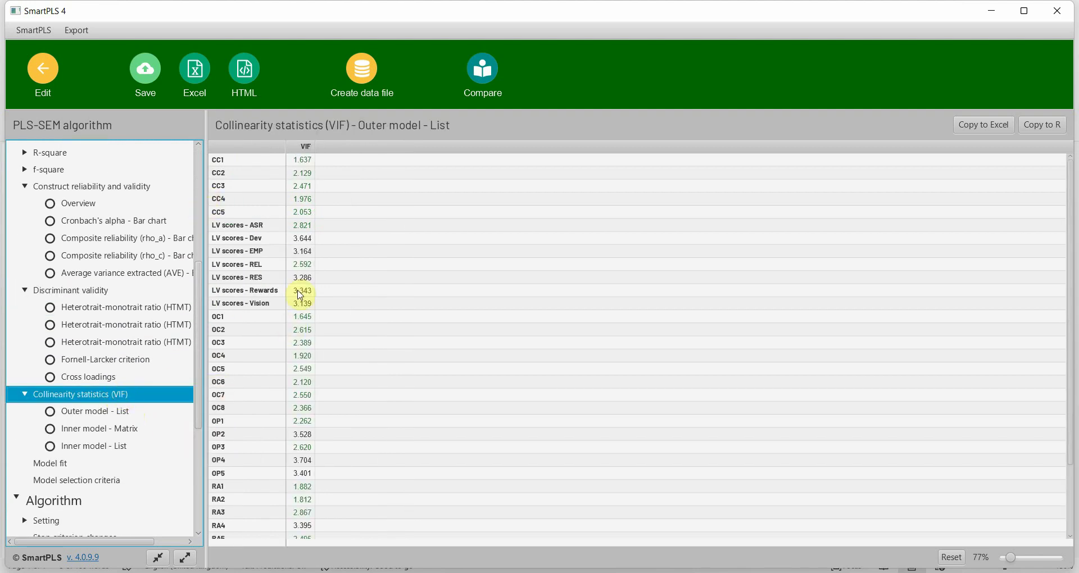
click(304, 243)
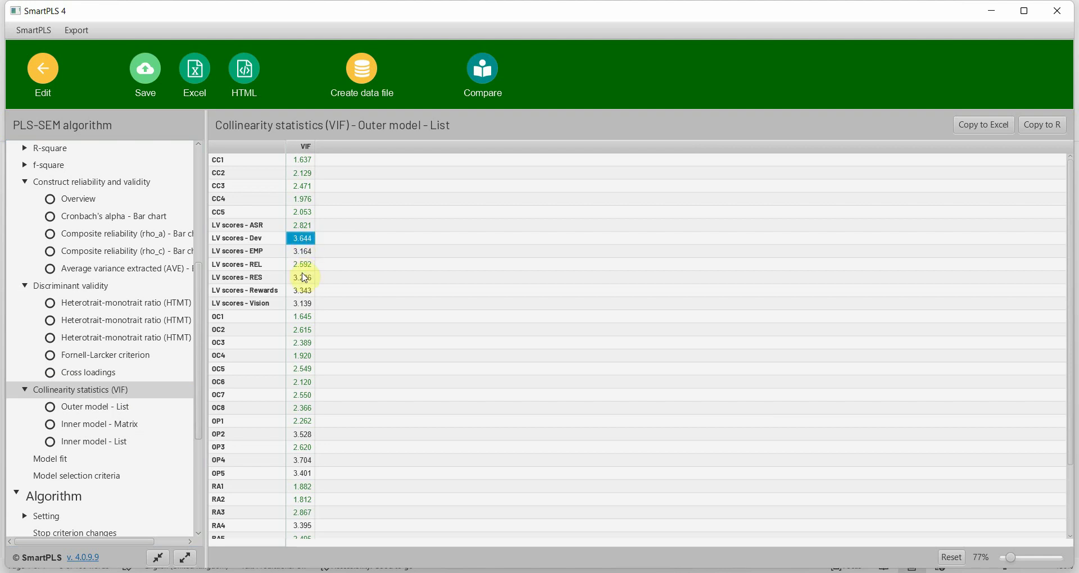
ctrl+click(309, 291)
ctrl+click(308, 304)
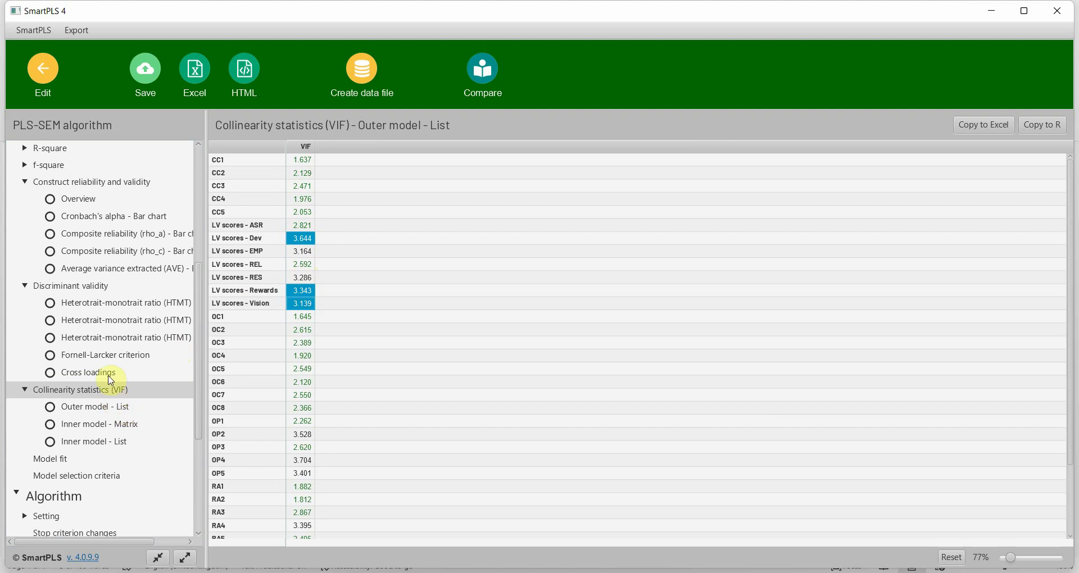
Return to the MM - HO model and run Bootstrapping with 500 subsamples and the amount of results set to Most important (faster).
click(39, 71)
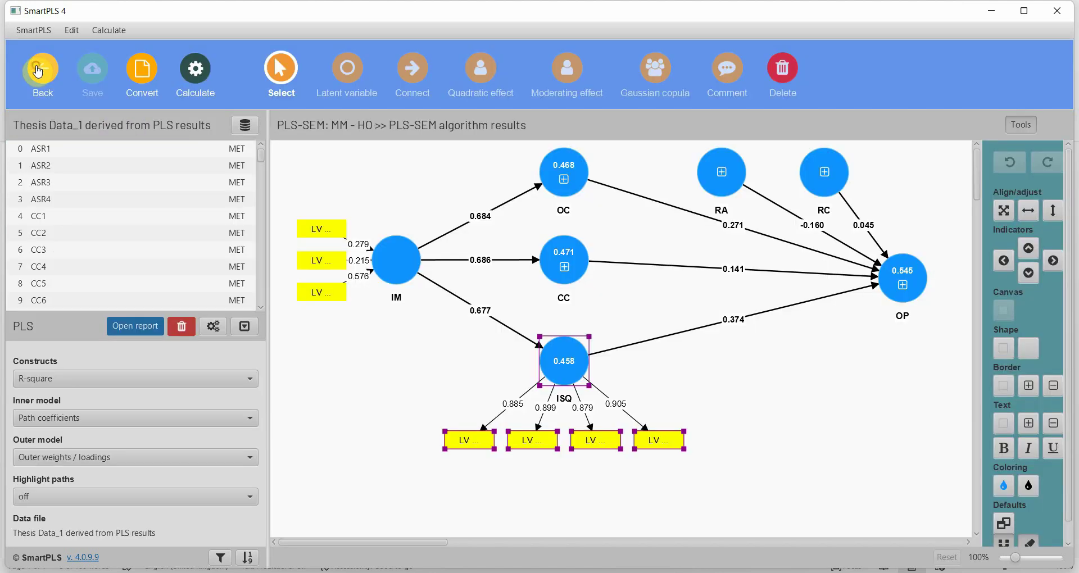
click(197, 70)
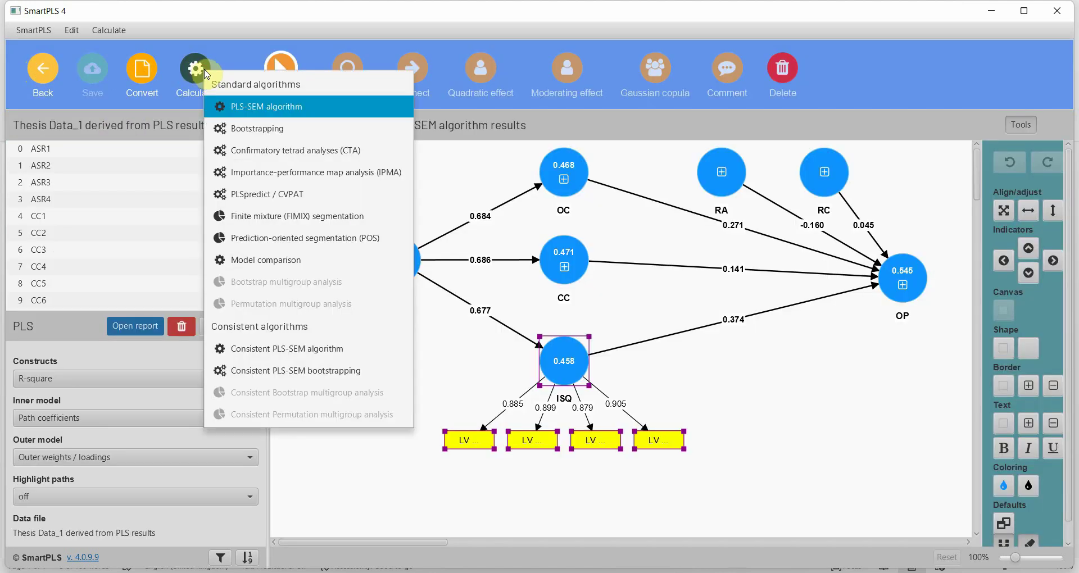
click(274, 142)
double_click(538, 182)
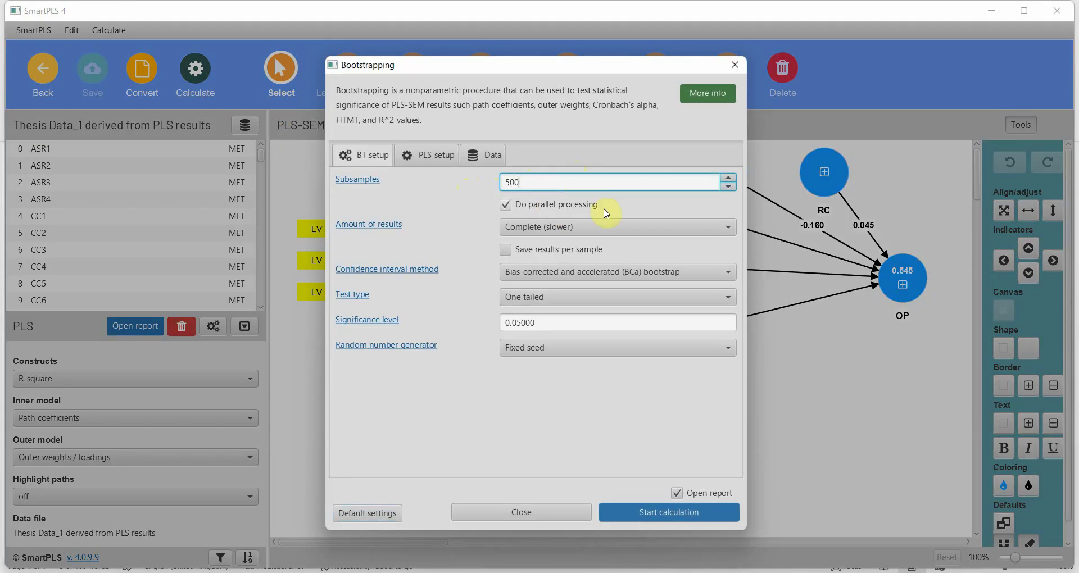
click(562, 227)
click(557, 241)
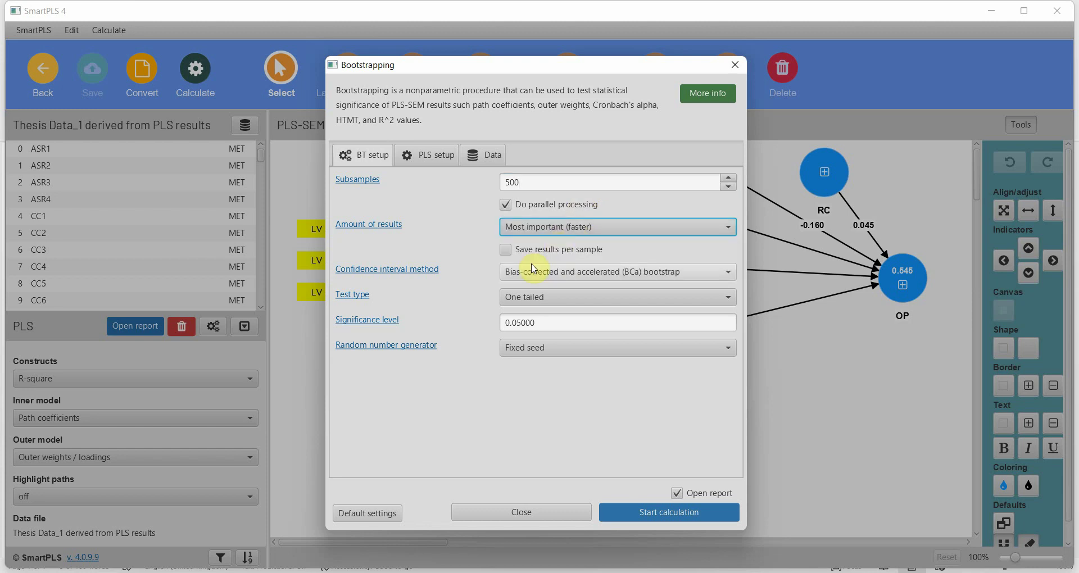
click(641, 512)
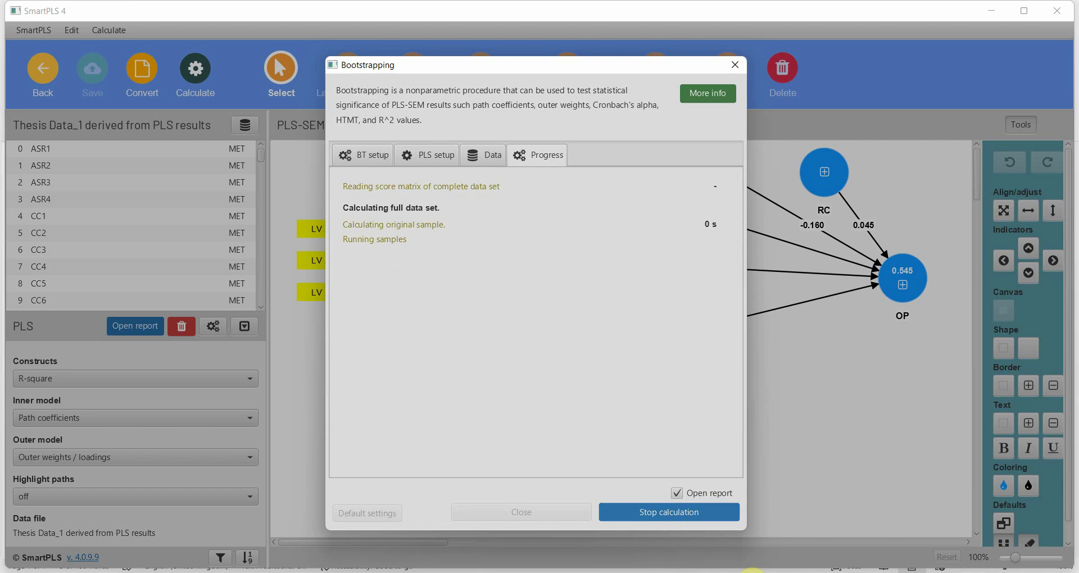
Switch to the 2022 university social responsibility paper in Acrobat and examine the Validating higher-order construct (USR) section on page 12.
mouse_move(621, 571)
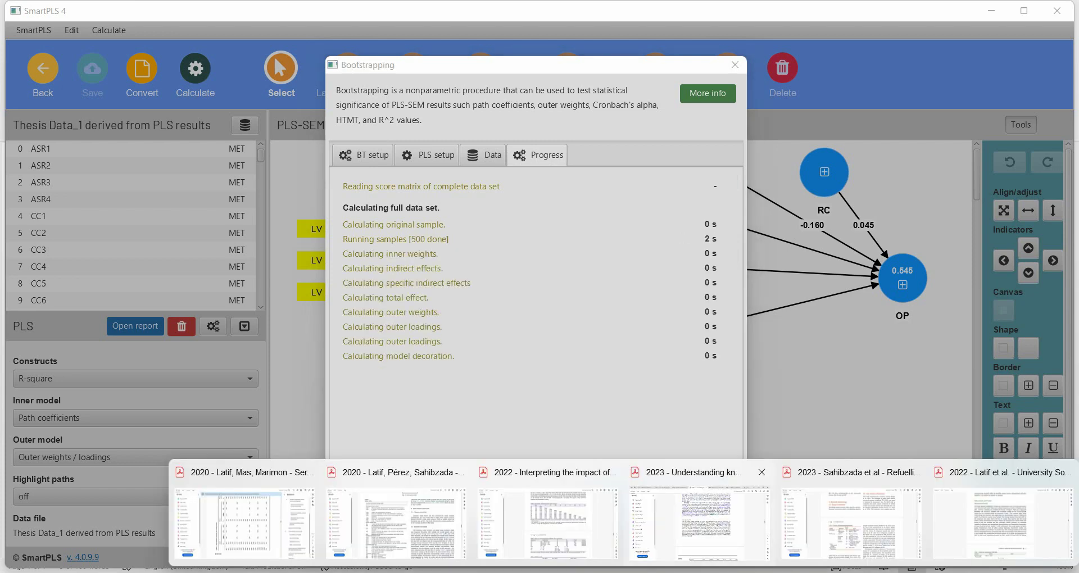
click(976, 524)
scroll(606, 422, down, 2)
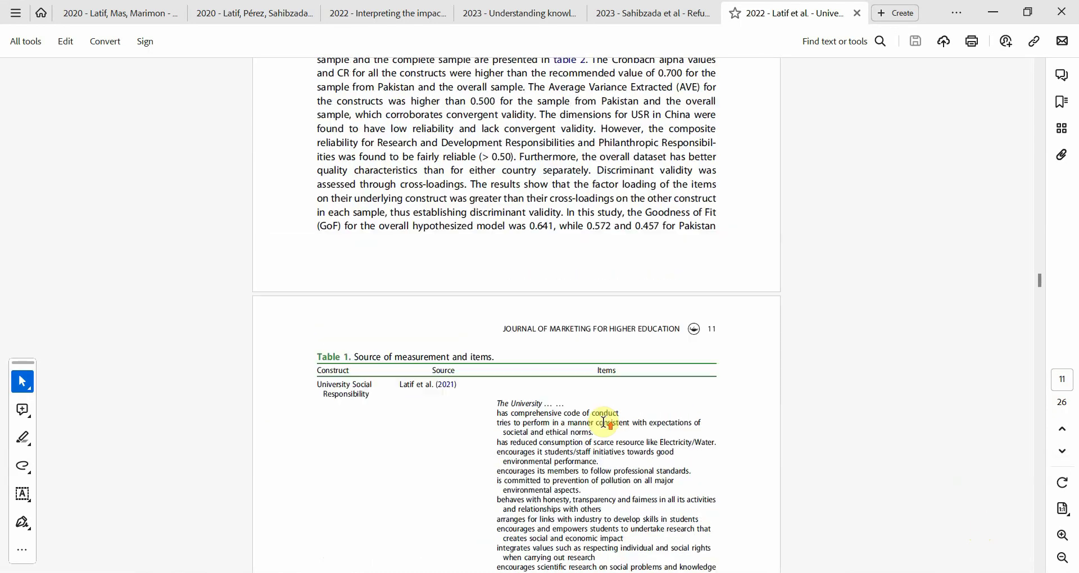
drag(1039, 284, 1040, 316)
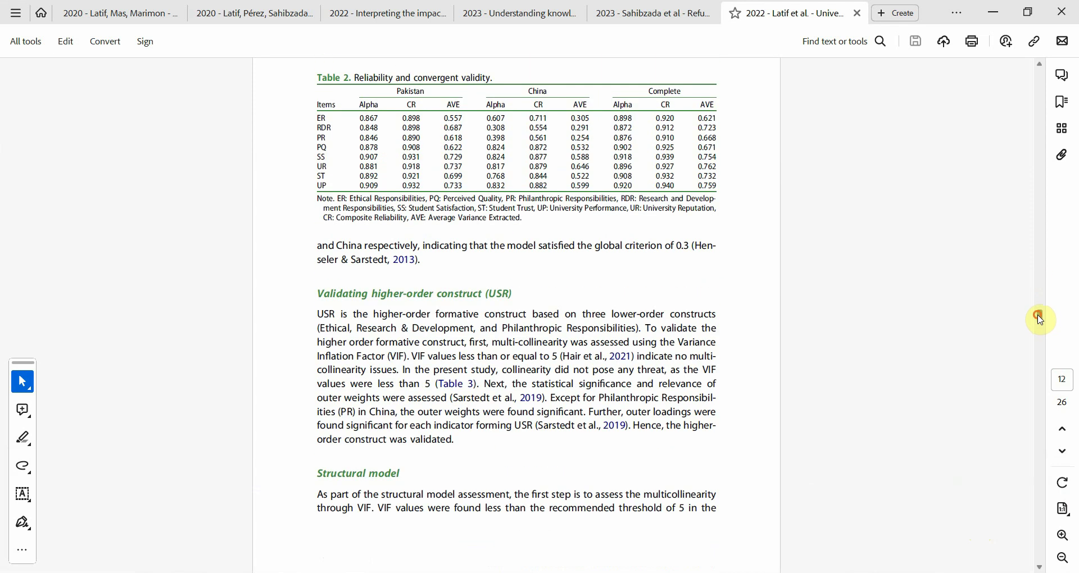
drag(324, 299, 621, 425)
click(490, 348)
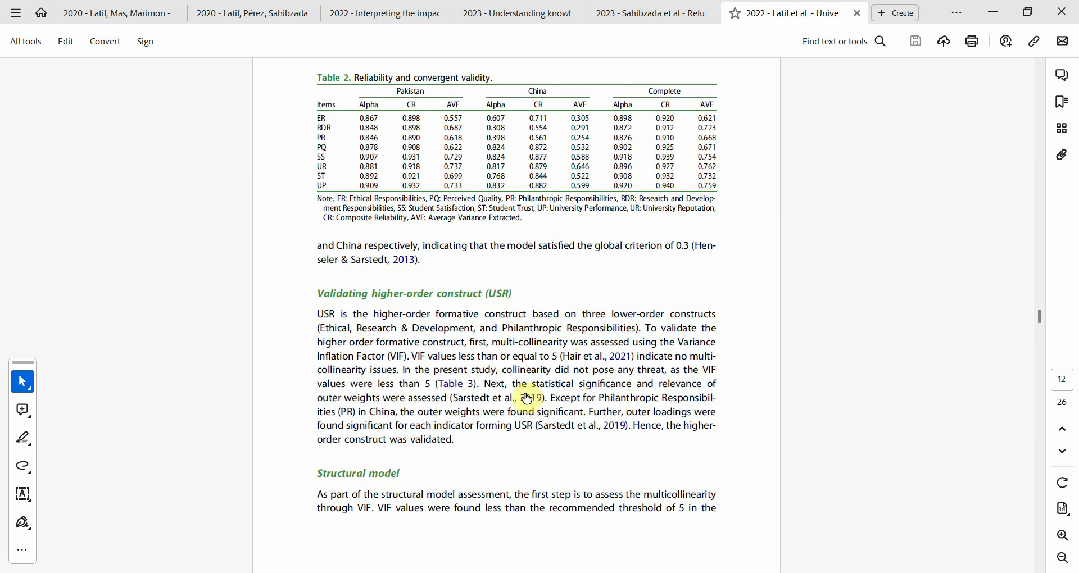
Examine Table 3, the higher order construct validation of university social responsibility, on page 14 of the paper.
drag(1041, 318, 1051, 349)
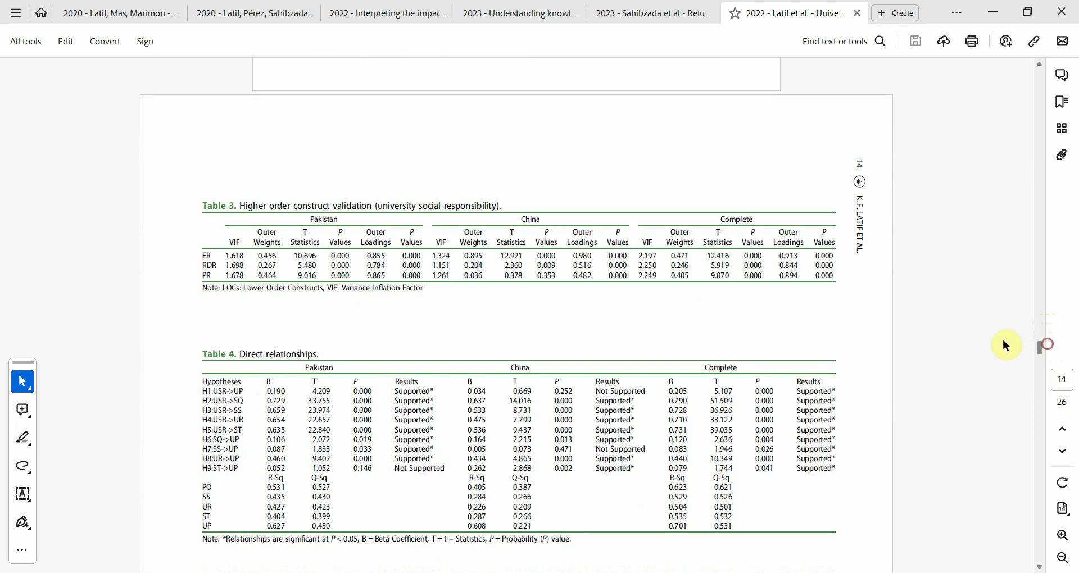
drag(263, 232, 236, 291)
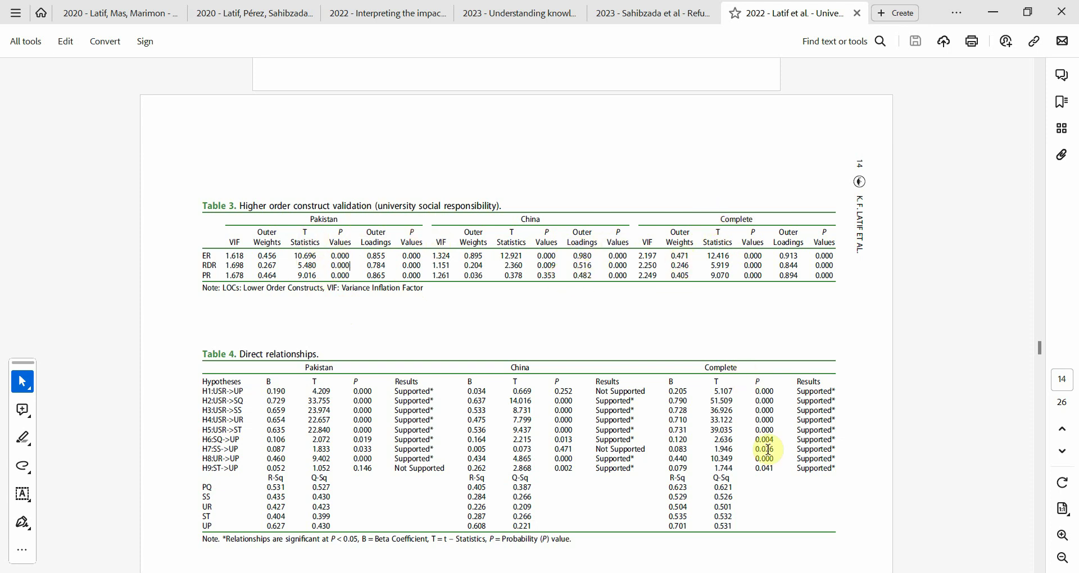
Switch to SmartPLS, show the bootstrapped outer weights and mark the rows for the Rewards, Vision and Dev latent variable scores.
mouse_move(742, 572)
click(702, 569)
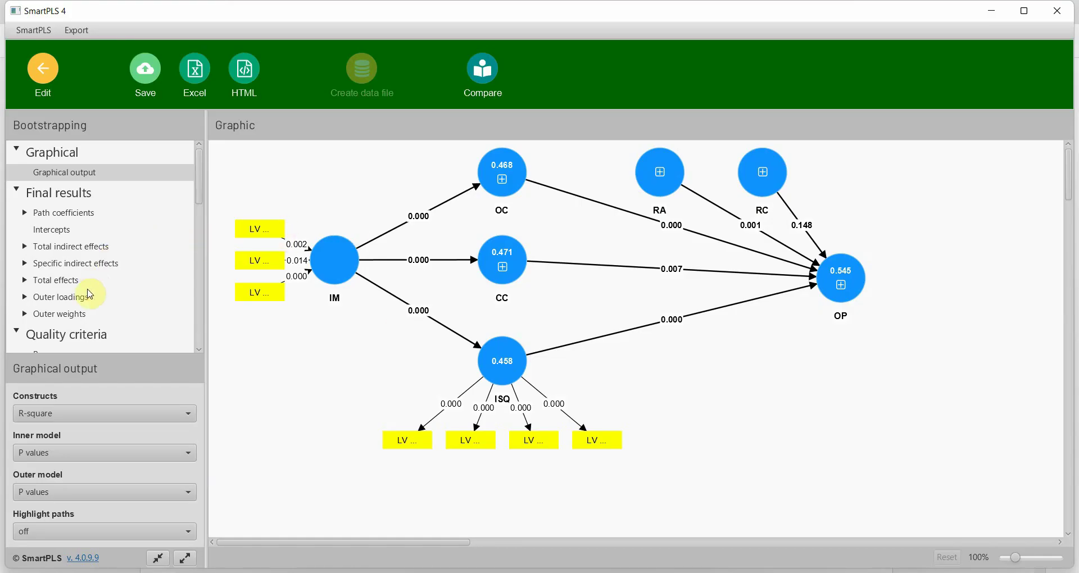
click(67, 314)
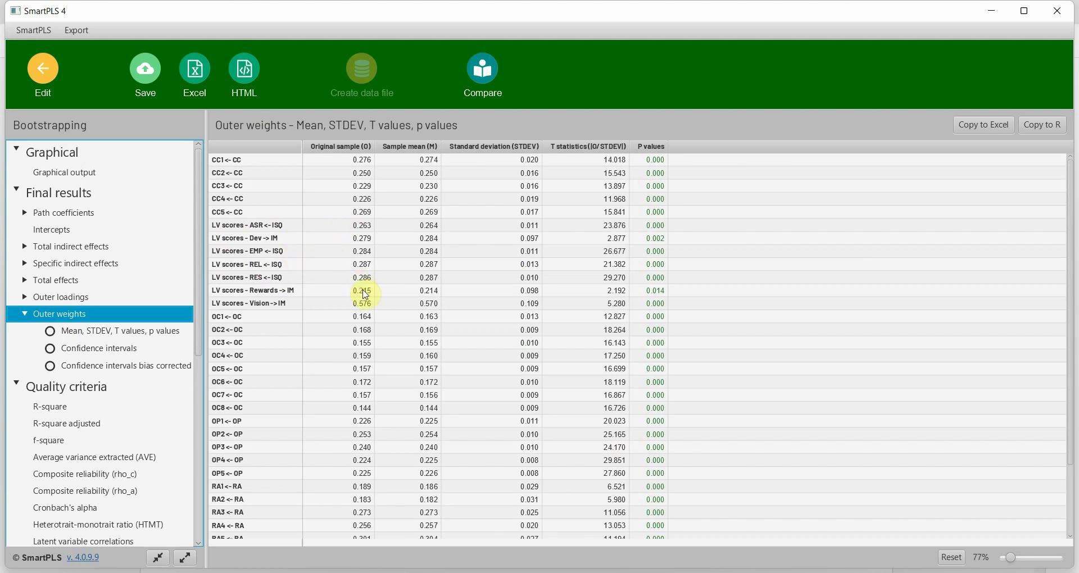
click(281, 295)
click(274, 305)
click(273, 293)
click(275, 303)
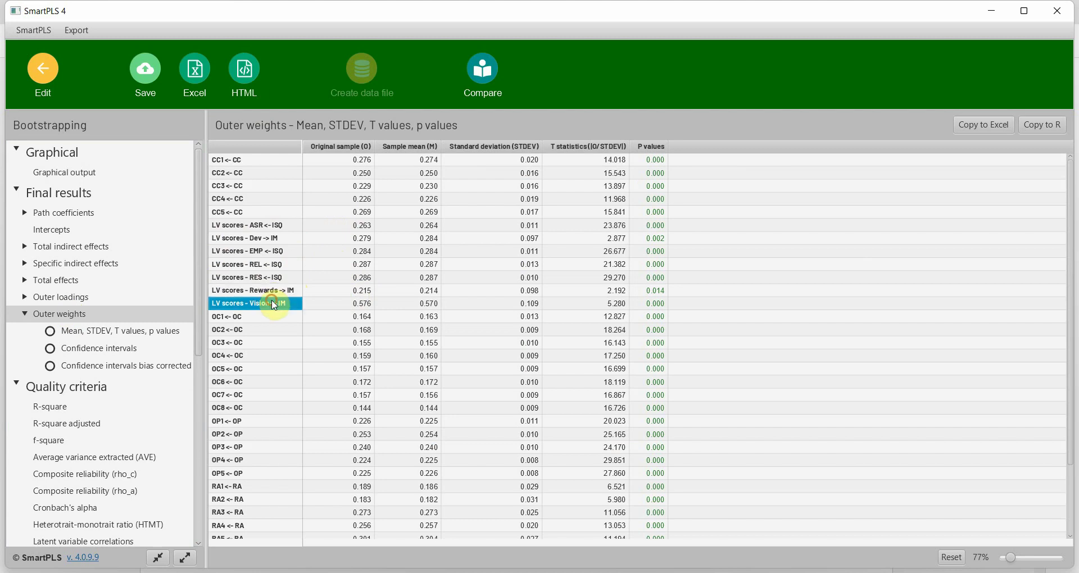
click(277, 238)
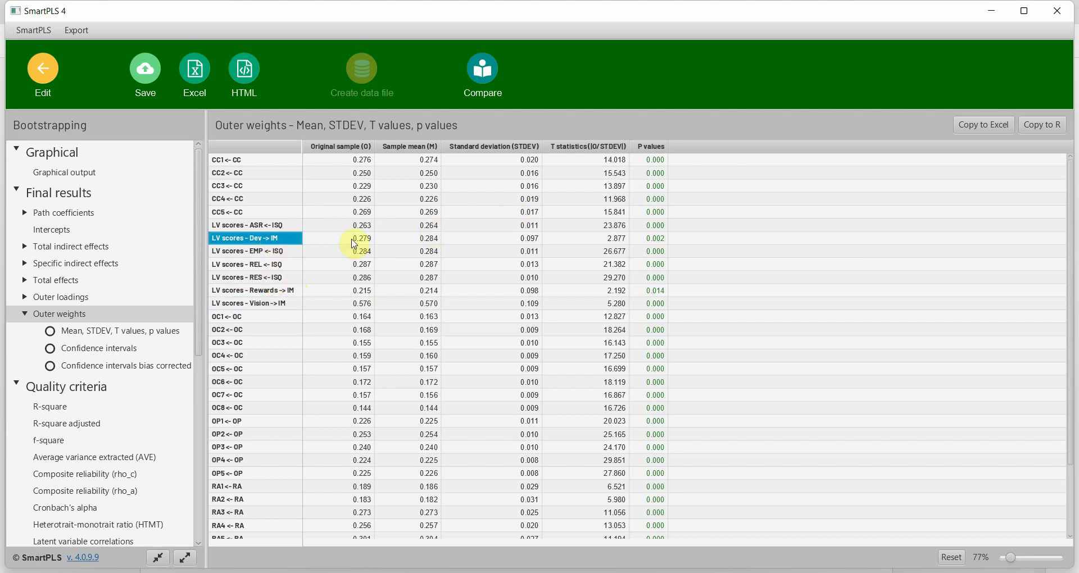
Show the bootstrapped outer loadings and mark the rows for the Dev, Rewards and Vision latent variable scores.
click(65, 301)
click(276, 238)
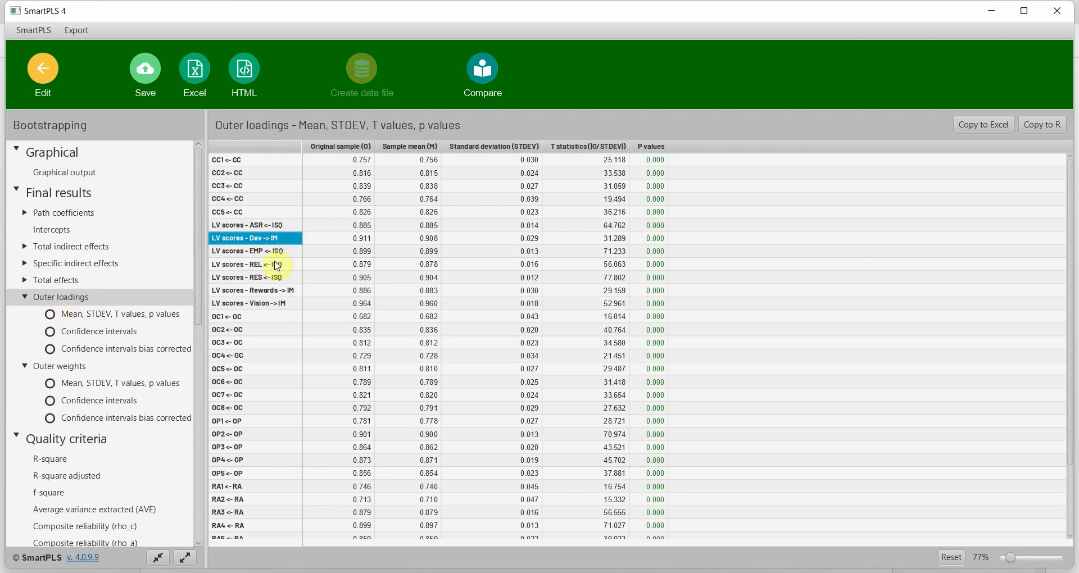
click(269, 291)
click(271, 303)
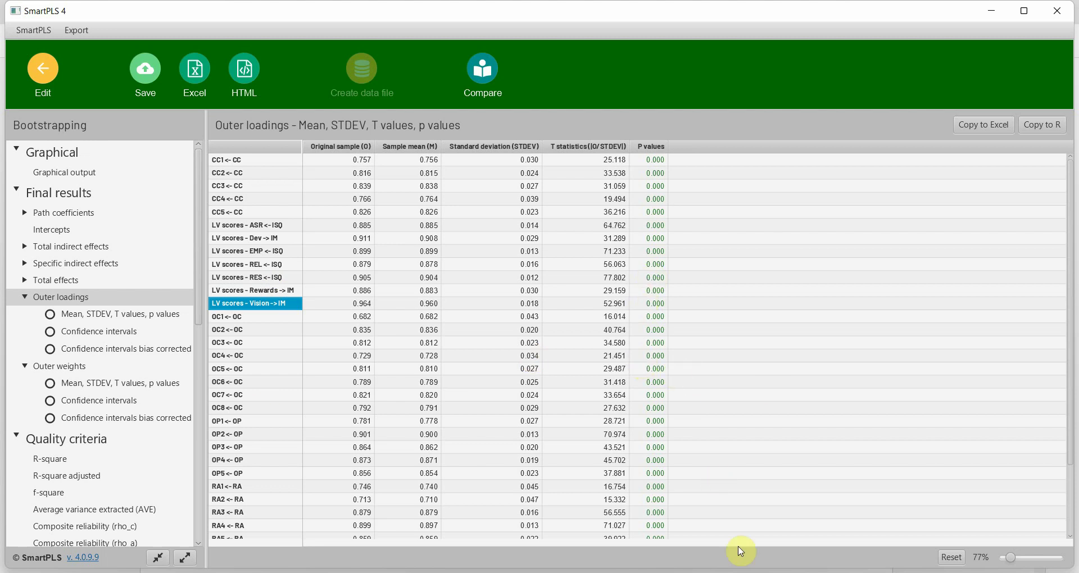
Switch to the Word outline, mark the Measurement Model heading and bring the Step 4: Structural Model section into view.
click(712, 540)
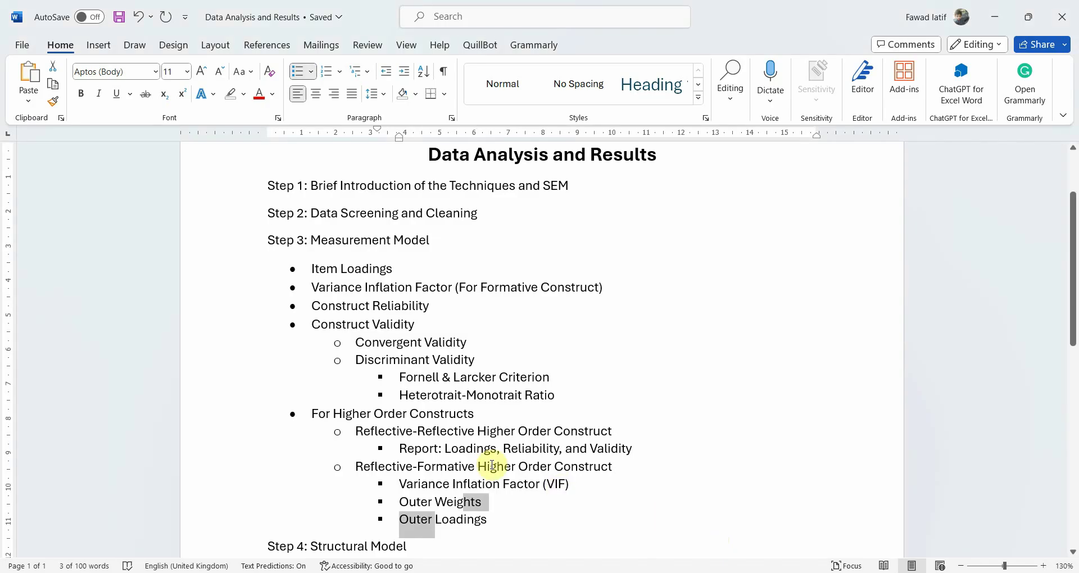
drag(362, 238, 429, 241)
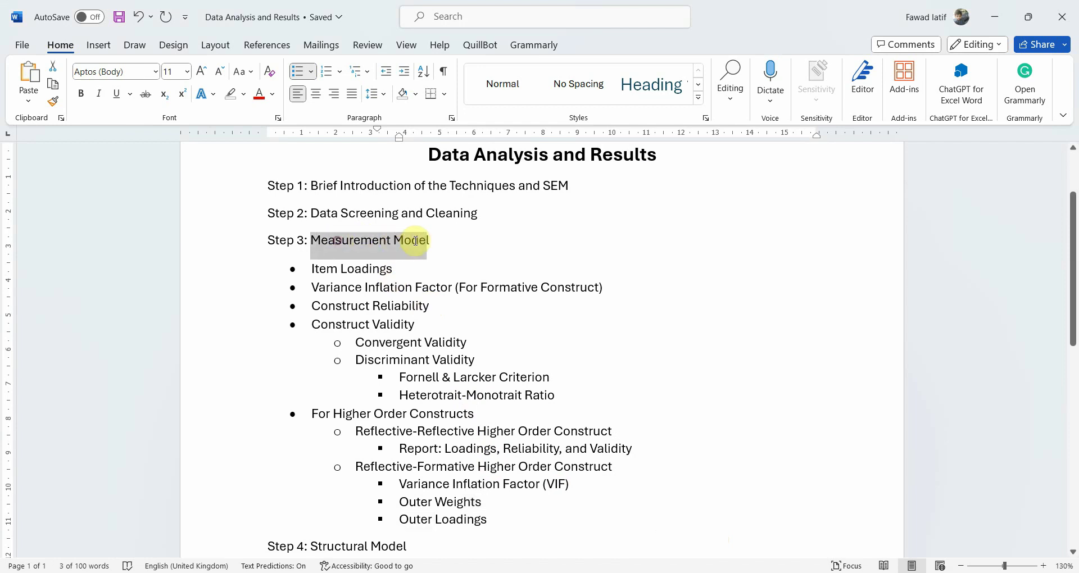
scroll(441, 373, up, 1)
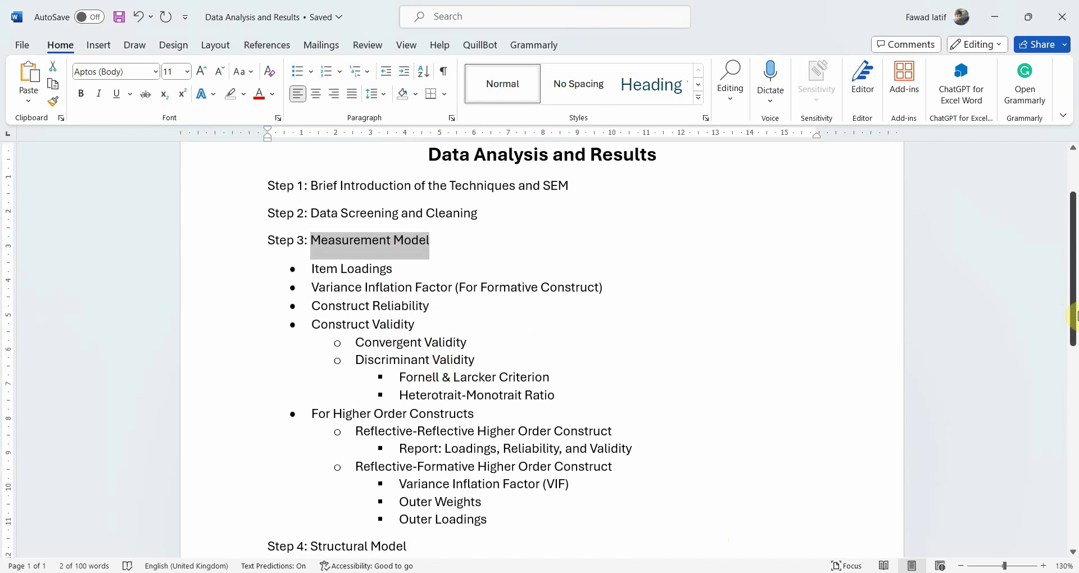
drag(1075, 308, 1075, 434)
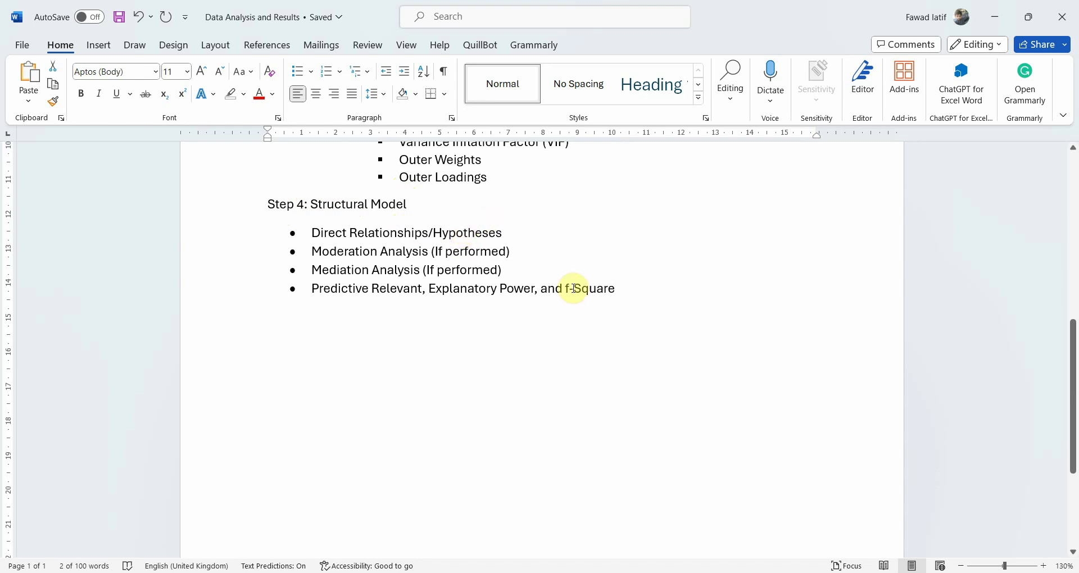
Return to the MM - HO model in SmartPLS and rerun Bootstrapping with 500 subsamples, a one-tailed test and significance level 0.05.
click(736, 515)
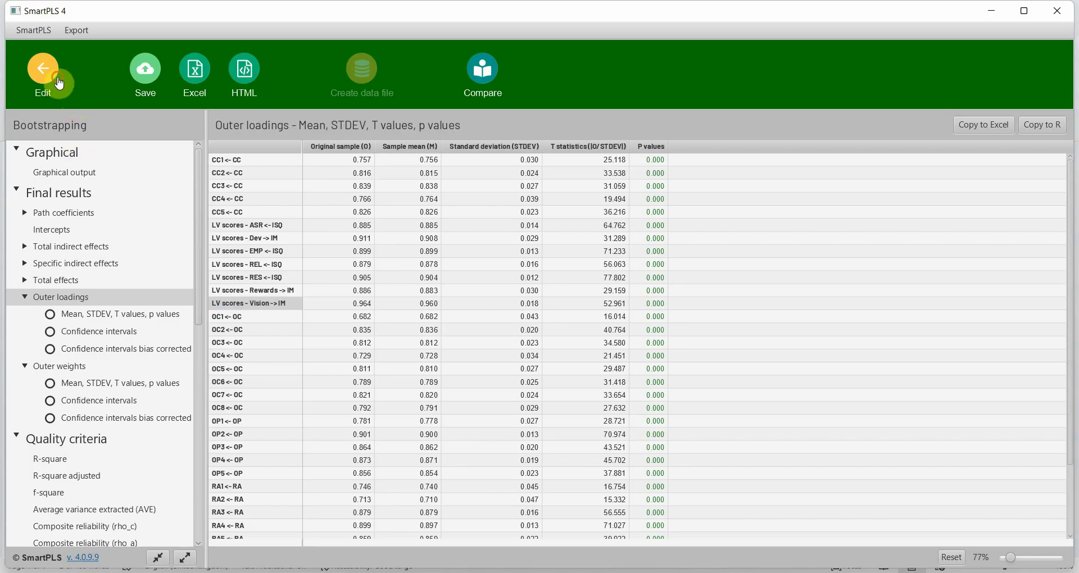
click(47, 73)
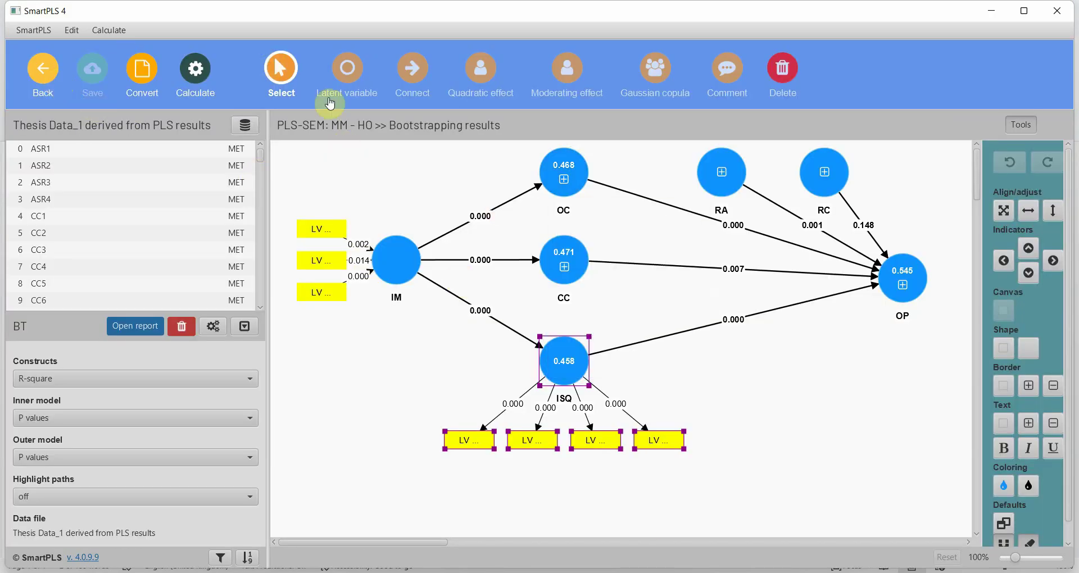
click(213, 72)
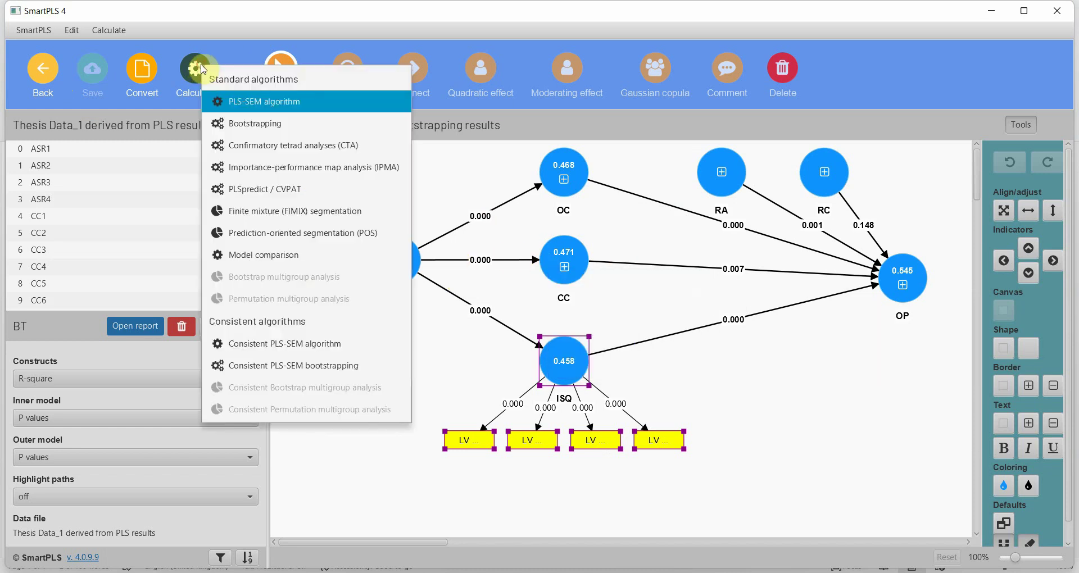
click(238, 121)
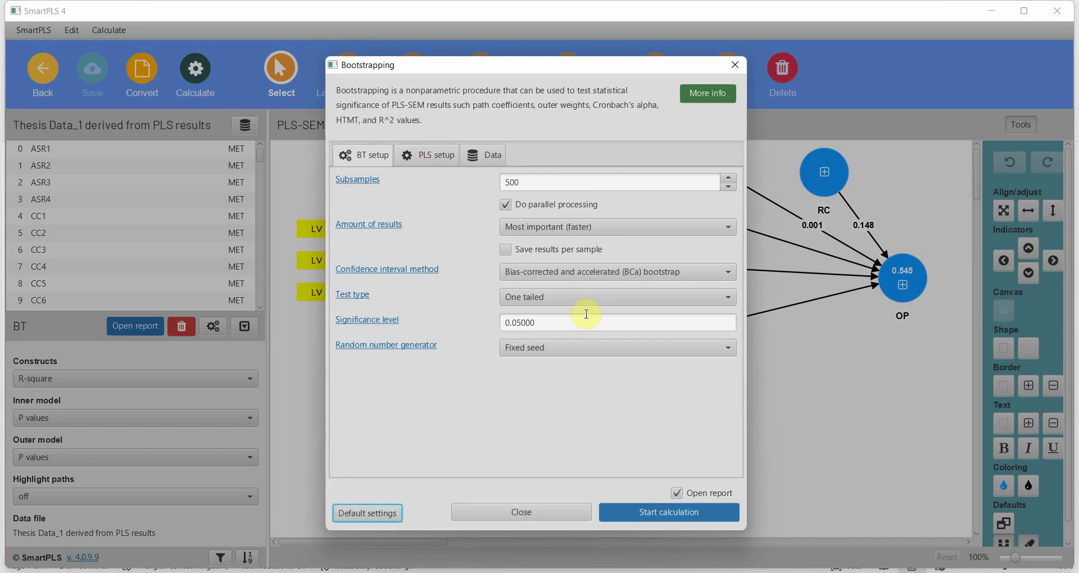
click(674, 513)
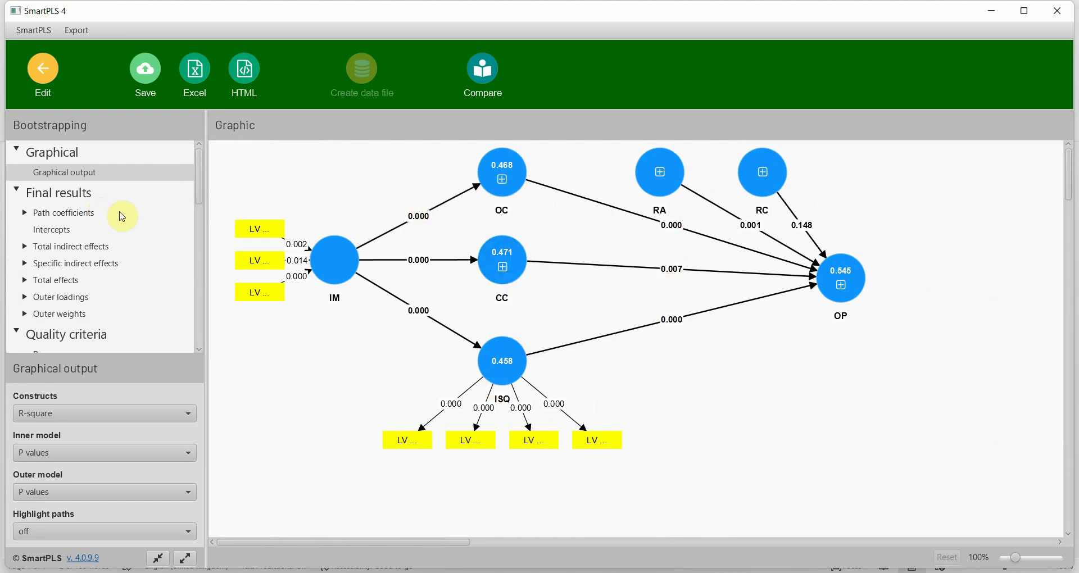
Show the path coefficients, mark the original sample, standard deviation, T statistics and P values, and copy the table for Excel.
click(58, 214)
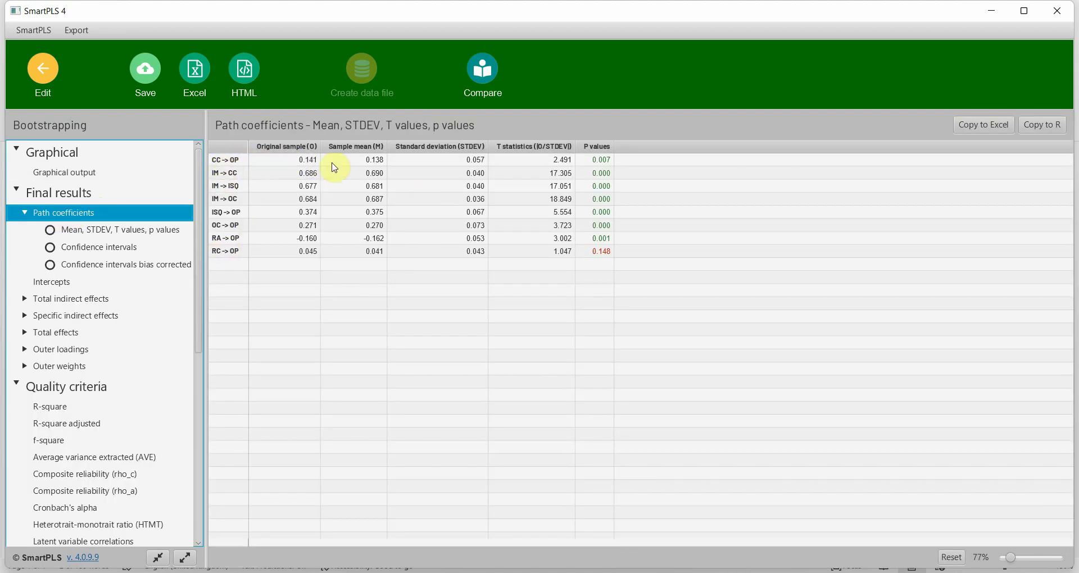
drag(284, 162, 290, 252)
drag(447, 162, 452, 247)
click(513, 162)
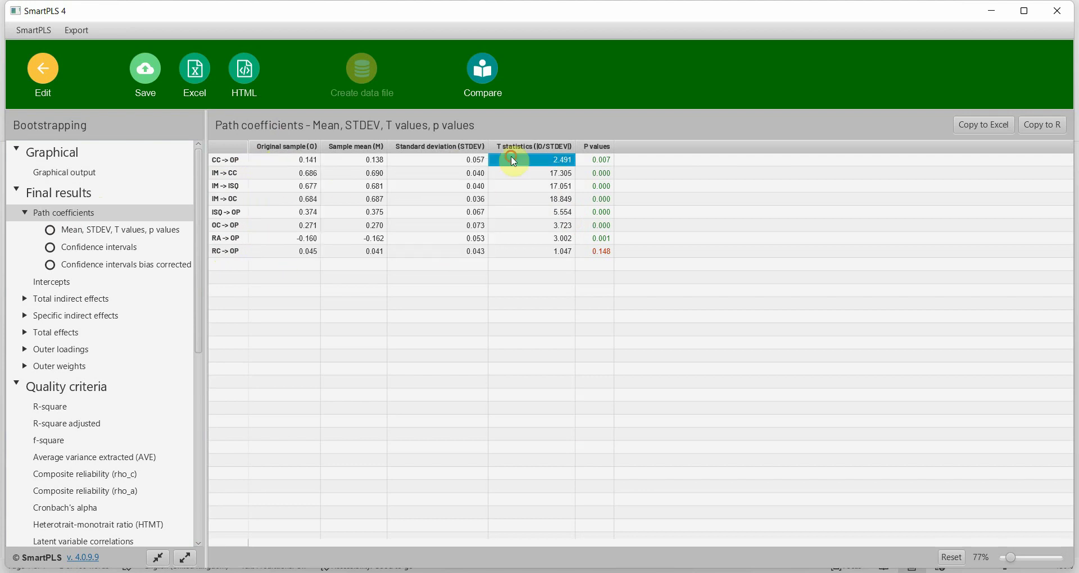
drag(513, 162, 521, 240)
drag(596, 162, 597, 246)
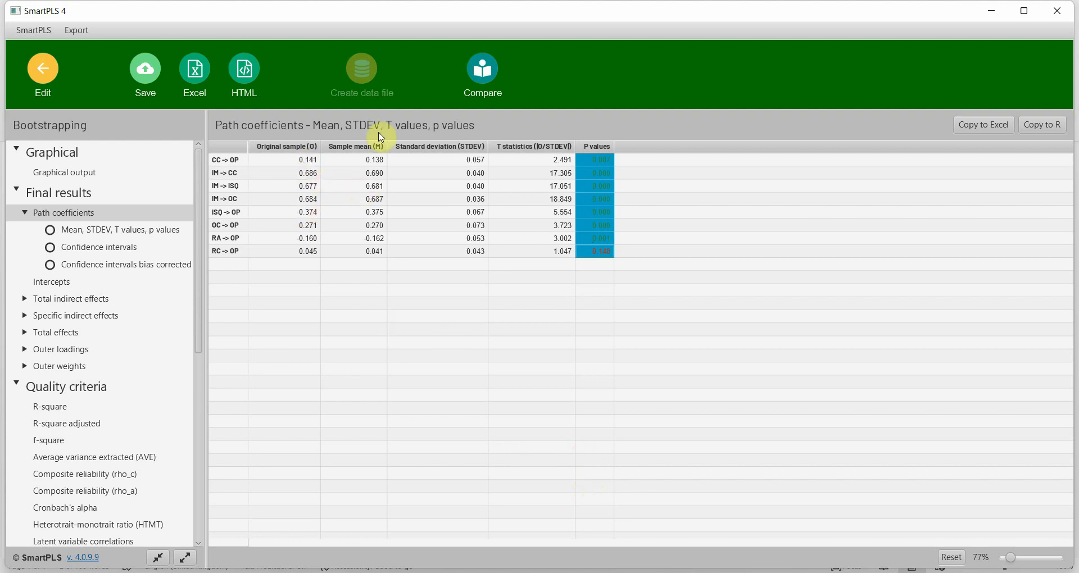
click(965, 125)
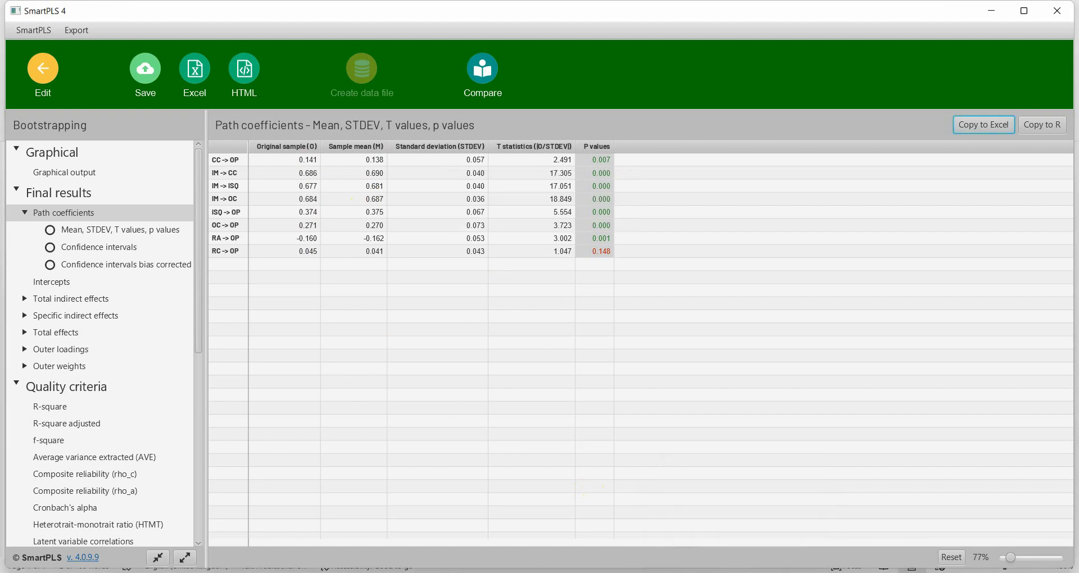
key(alt+Tab)
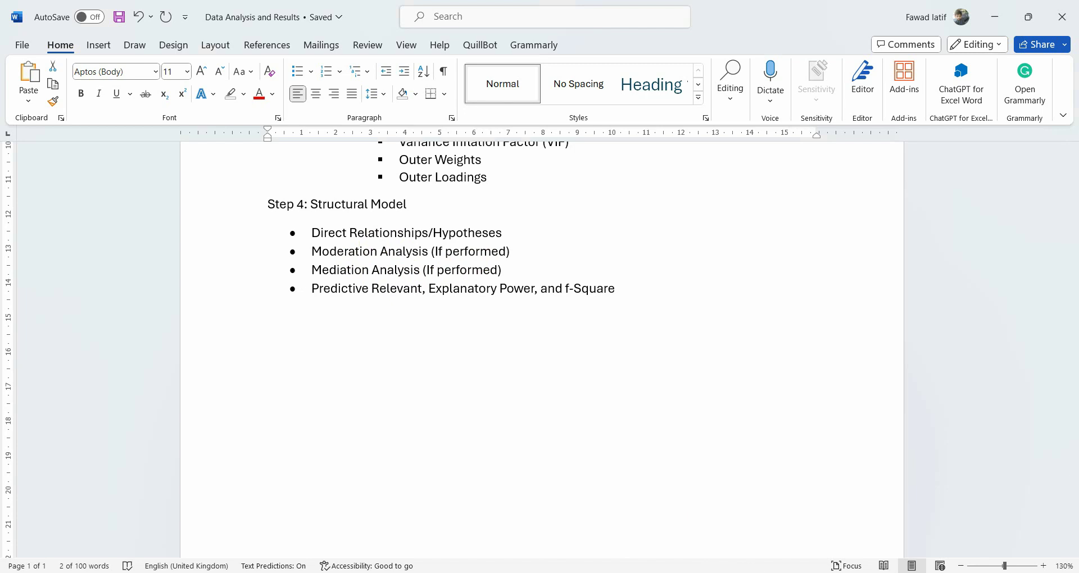
key(alt+Tab)
Connect RA and RC as moderators to the CC to OP path in the MM - HO model and save it.
click(233, 260)
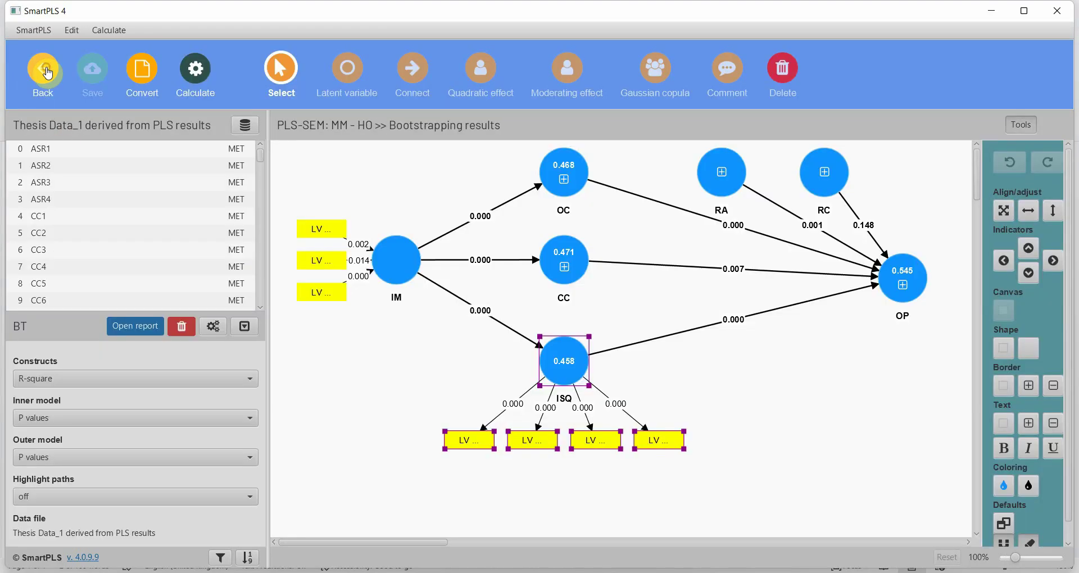
click(45, 72)
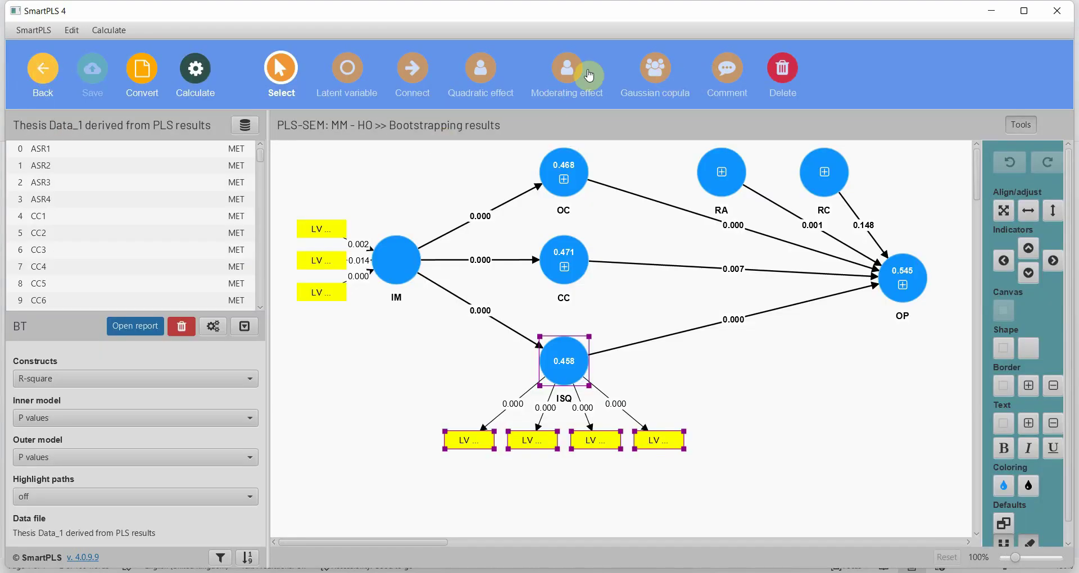
click(408, 69)
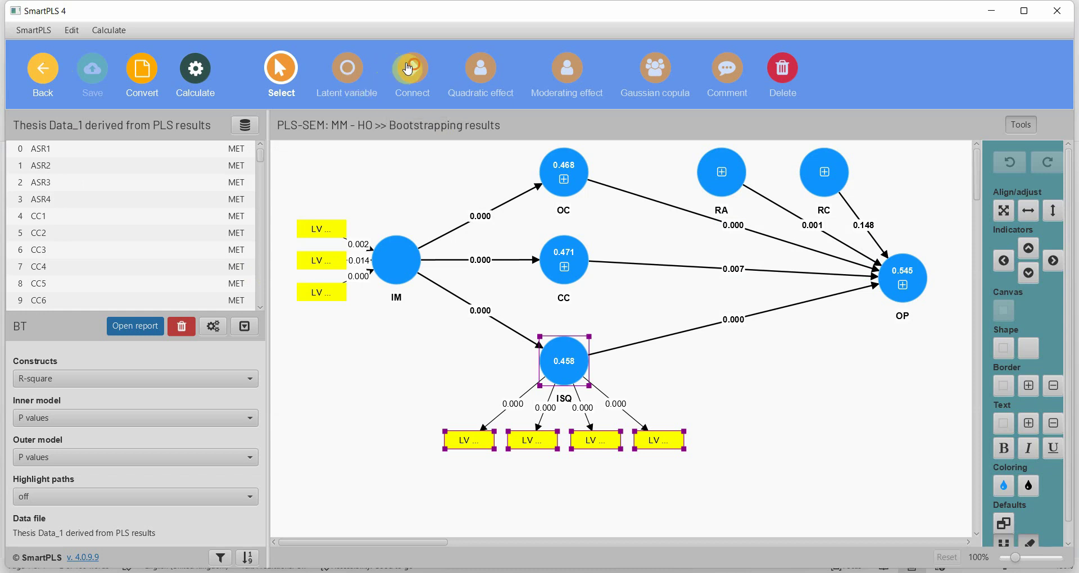
click(716, 174)
click(691, 273)
click(822, 174)
click(777, 275)
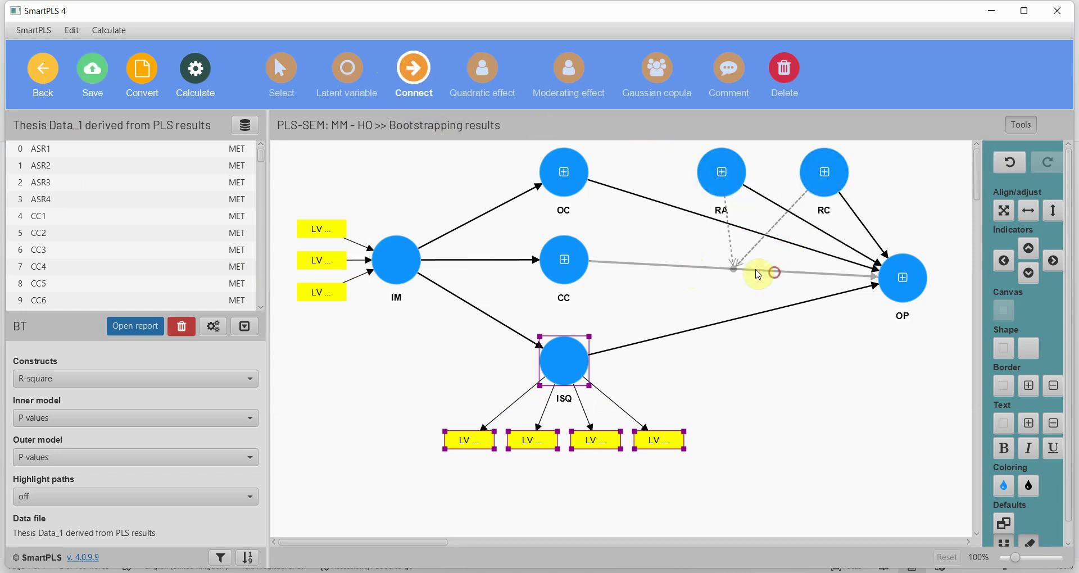
click(93, 68)
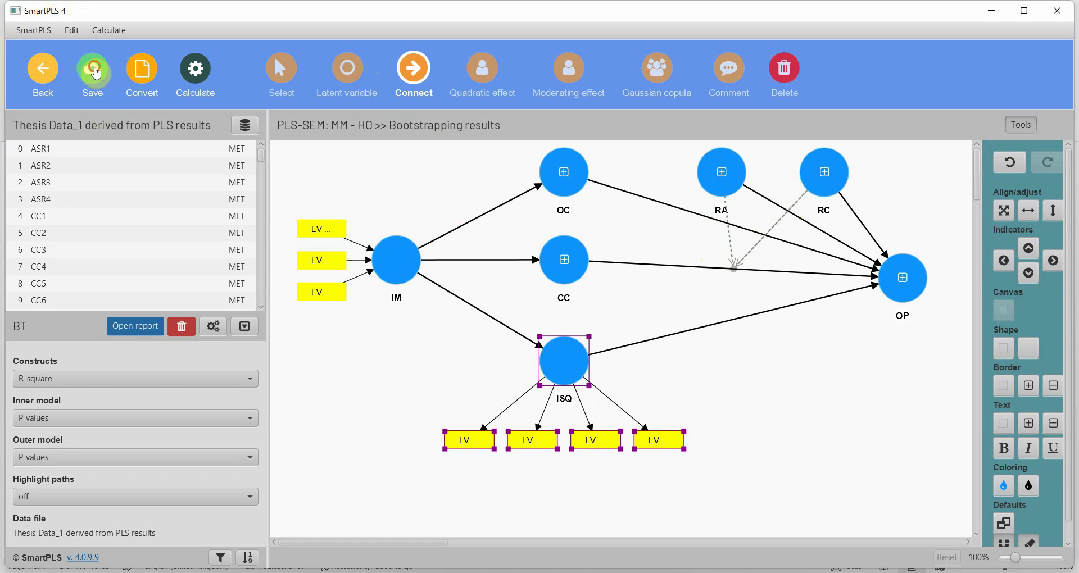
Run Bootstrapping on the moderated model and mark the RA x CC -> OP and RC x CC -> OP path coefficient rows.
click(188, 75)
click(208, 103)
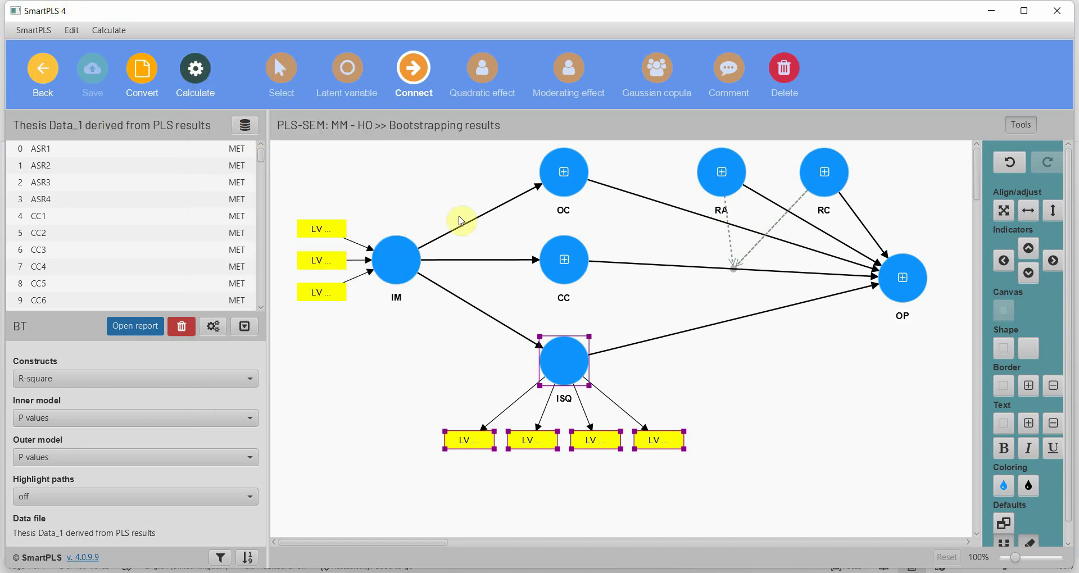
click(632, 512)
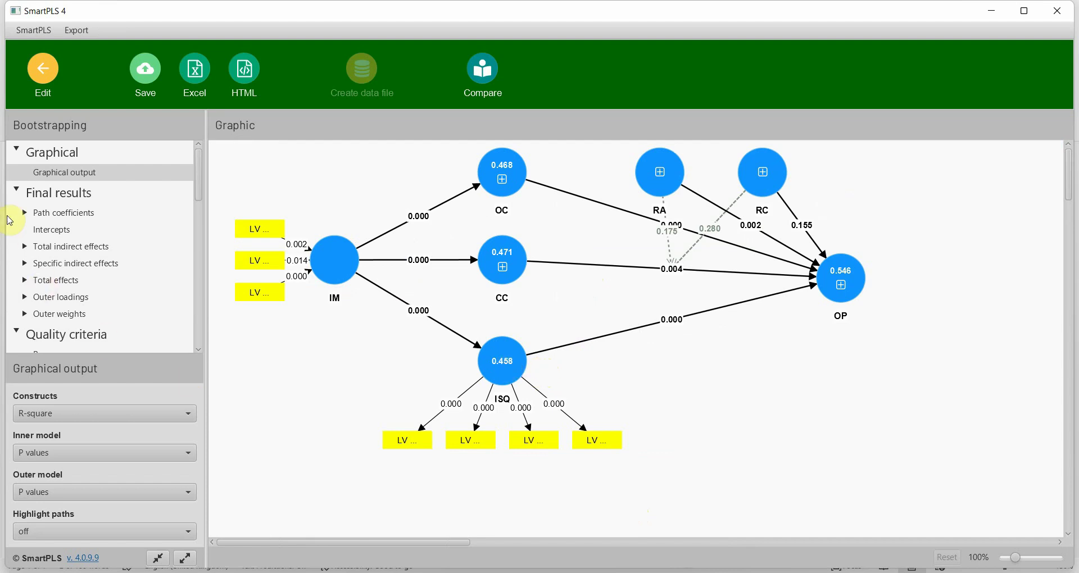
click(67, 214)
drag(280, 264, 544, 281)
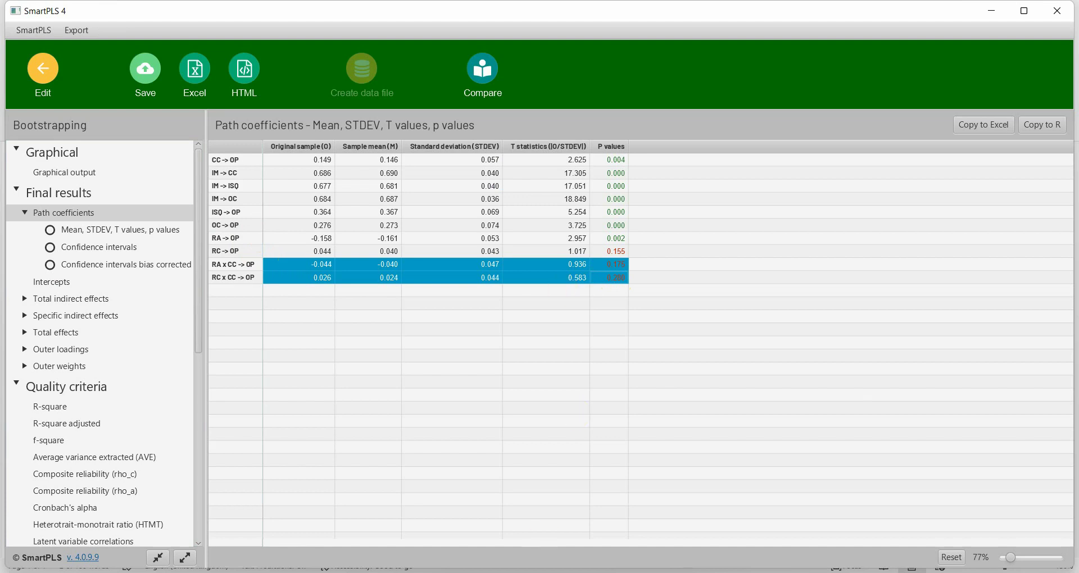
Mark the Mediation Analysis item in the Word outline, and mark the P values of the specific indirect effects in SmartPLS.
mouse_move(710, 571)
click(709, 525)
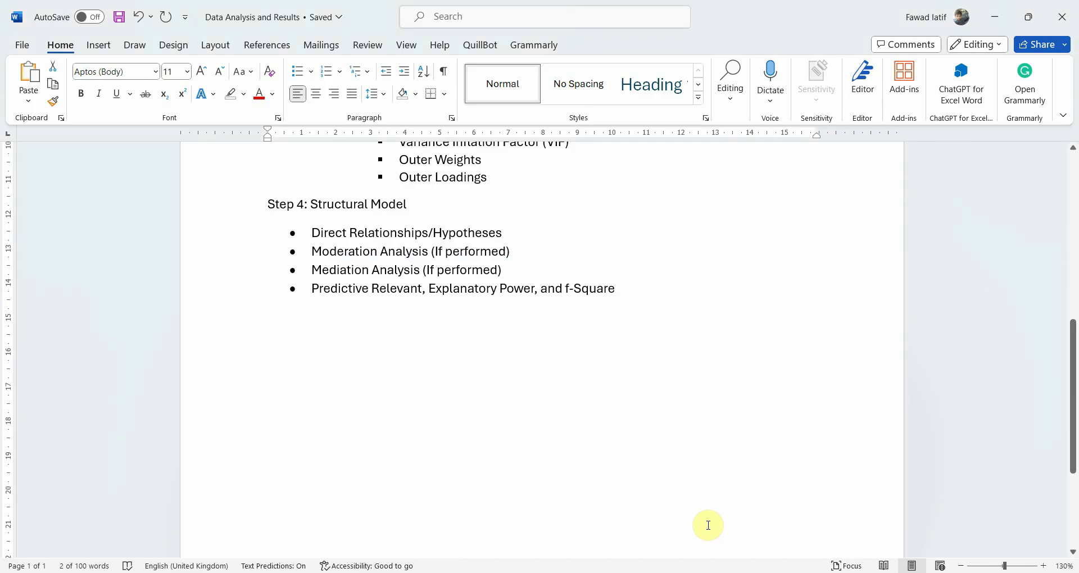
drag(349, 265, 476, 270)
key(alt+Tab)
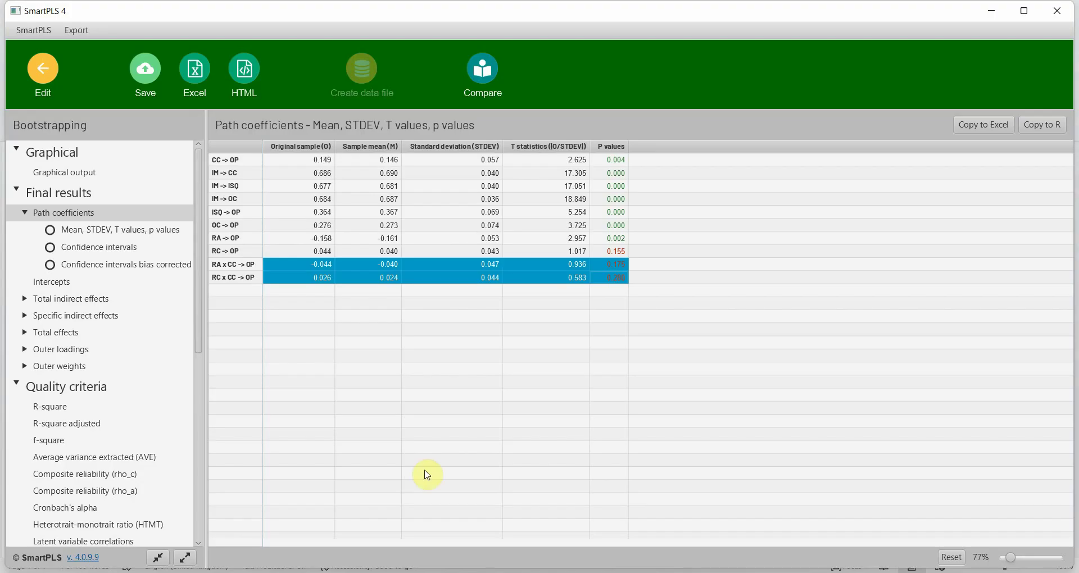
click(82, 319)
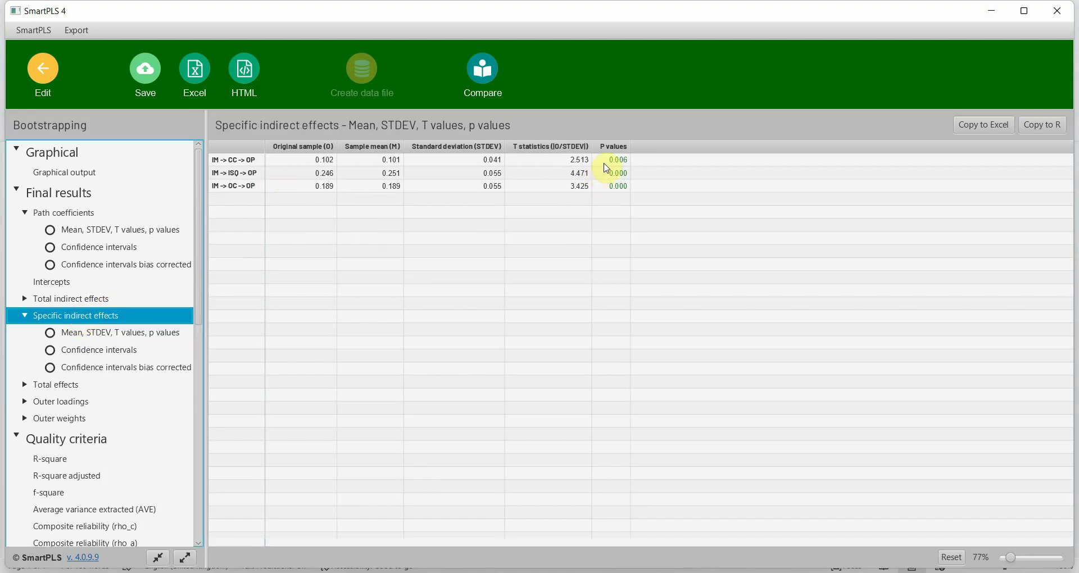
drag(606, 164, 614, 189)
Switch to the Word outline and correct "Predictive Relevant" to "Predictive Relevance" in the last item under Step 4: Structural Model.
key(alt+Tab)
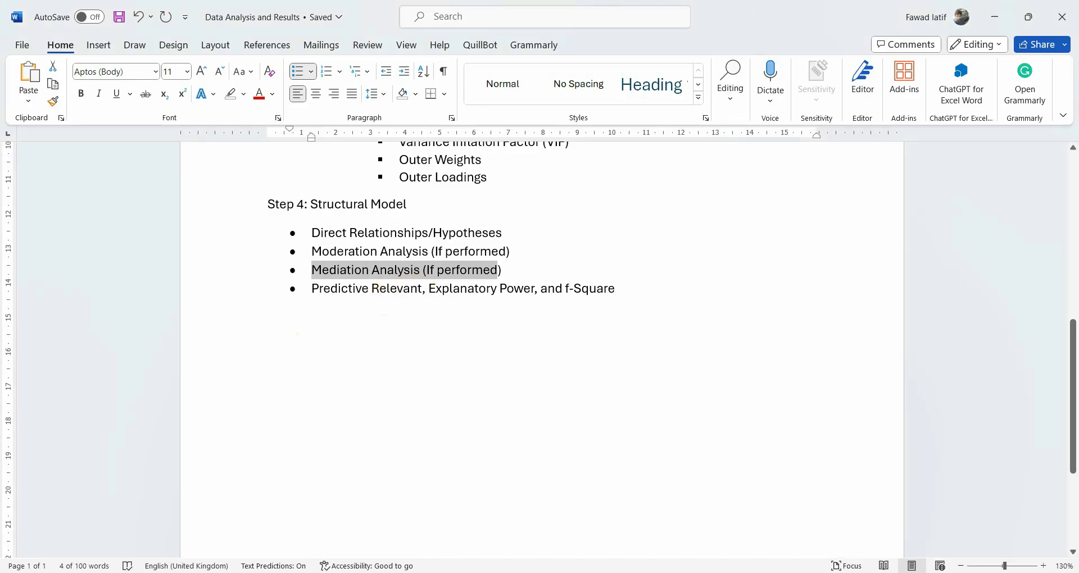
click(433, 377)
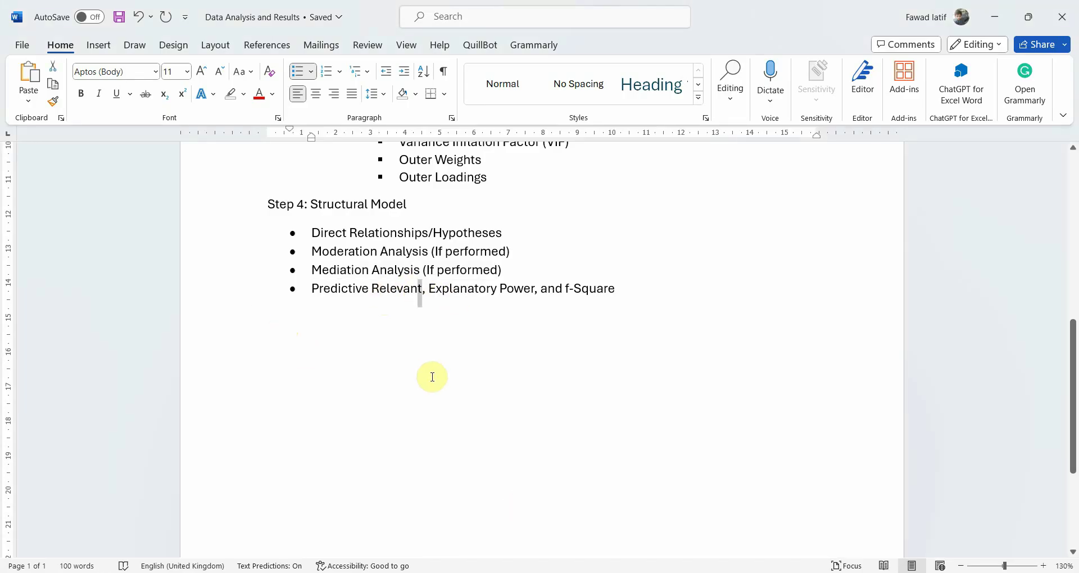
key(BackSpace)
text(ce)
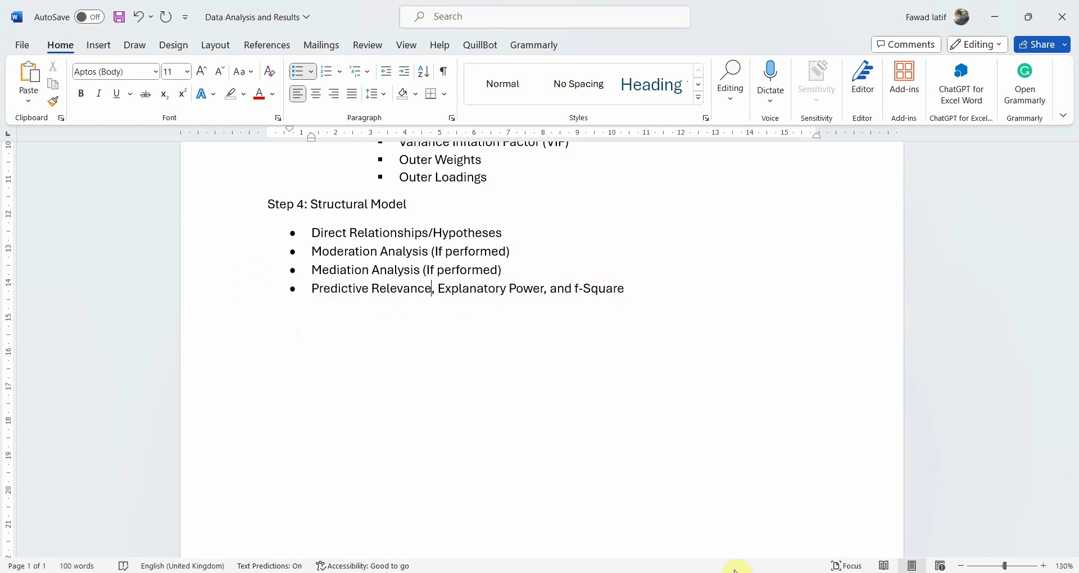
Switch to SmartPLS, run PLSpredict / CVPAT on the MM - HO model, and mark the CC row in the LV prediction summary.
key(alt+Tab)
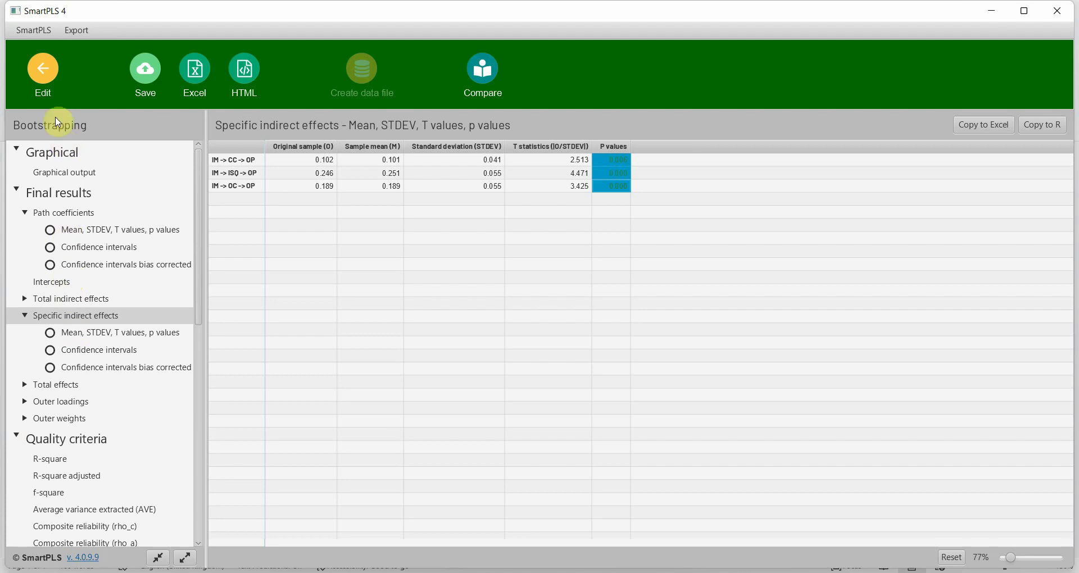
click(43, 76)
click(190, 80)
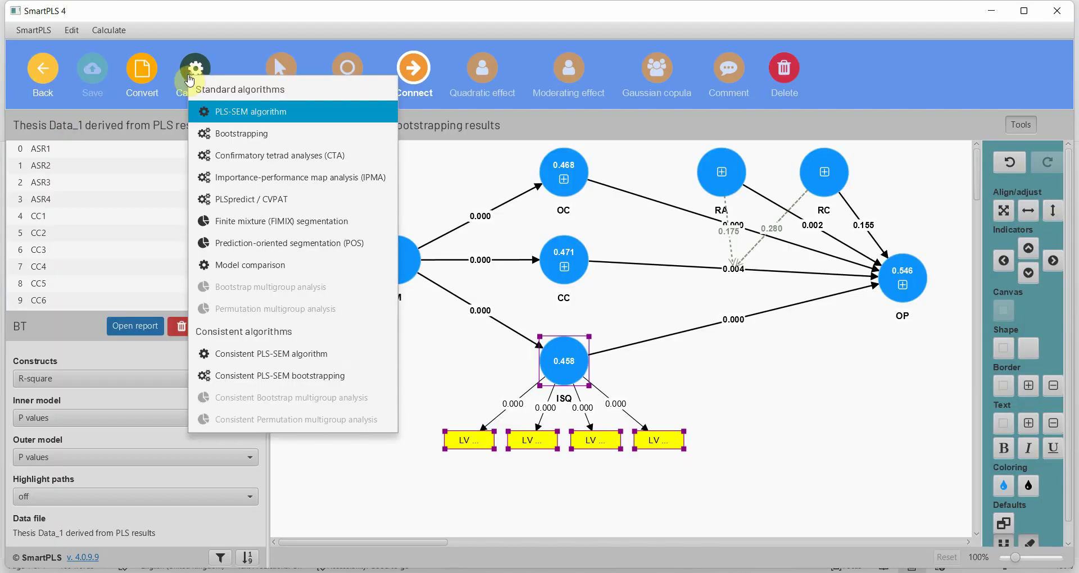
click(276, 203)
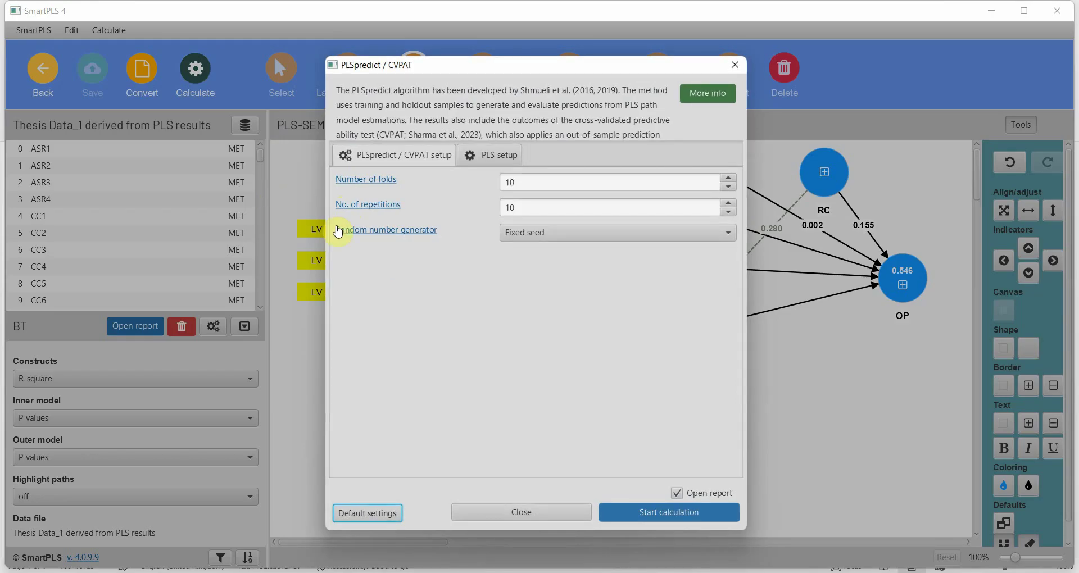
click(634, 516)
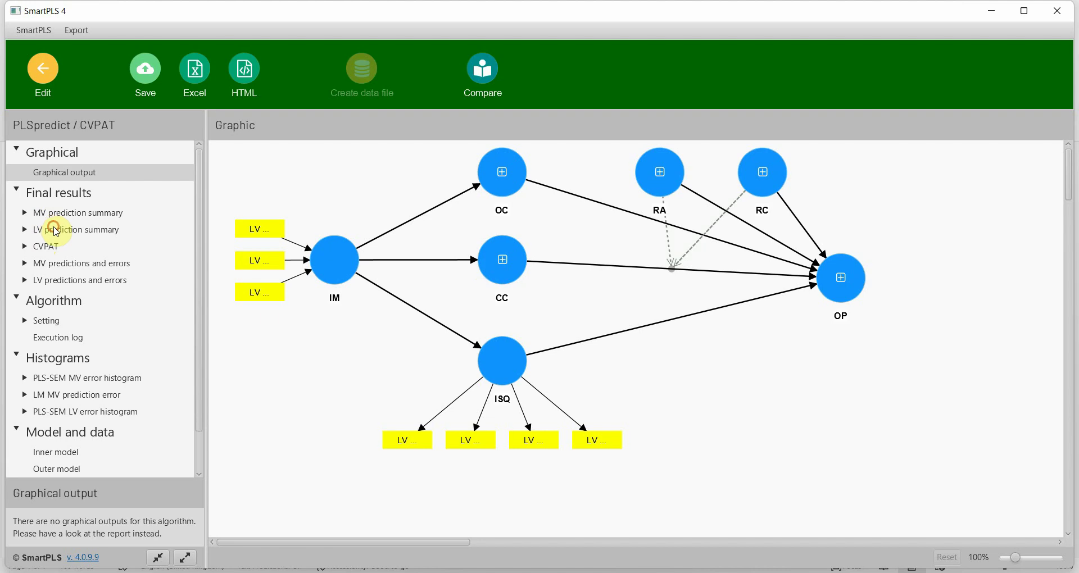
click(56, 231)
click(245, 161)
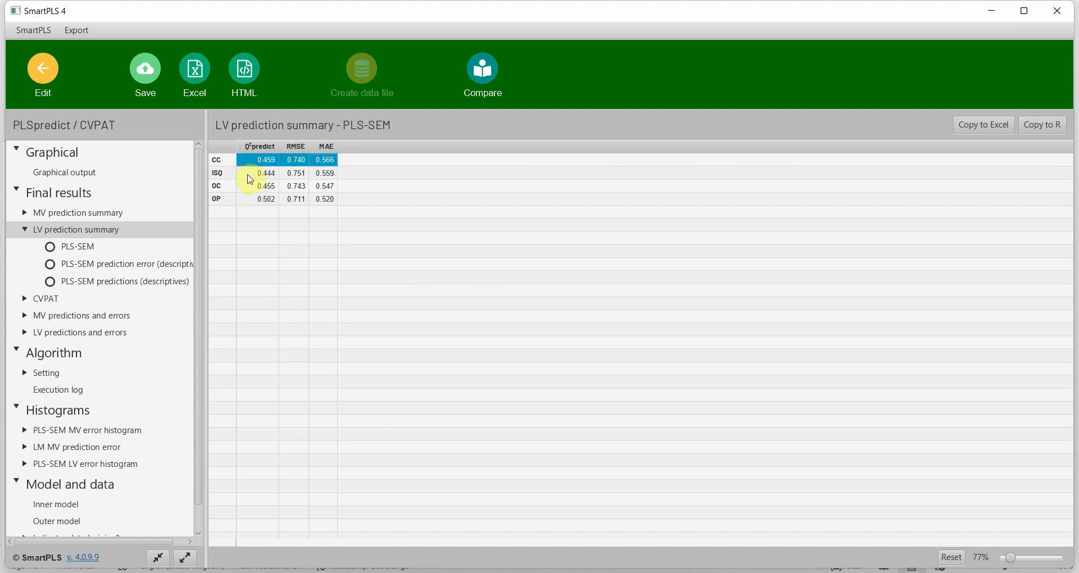
Leave the PLSpredict results, reopen the plain MM - HO model and run the PLS-SEM algorithm on it.
click(43, 71)
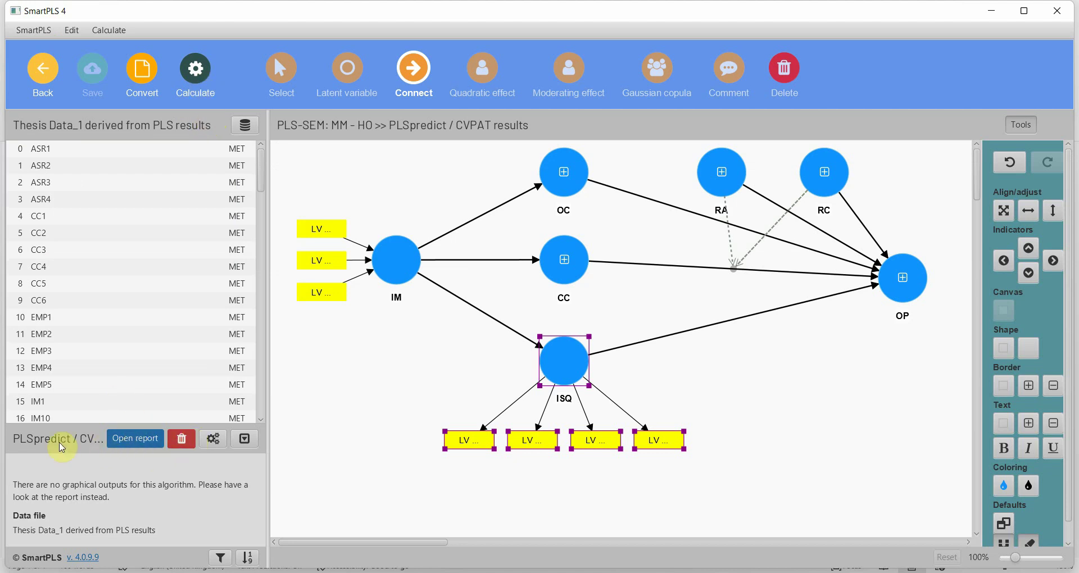
click(108, 440)
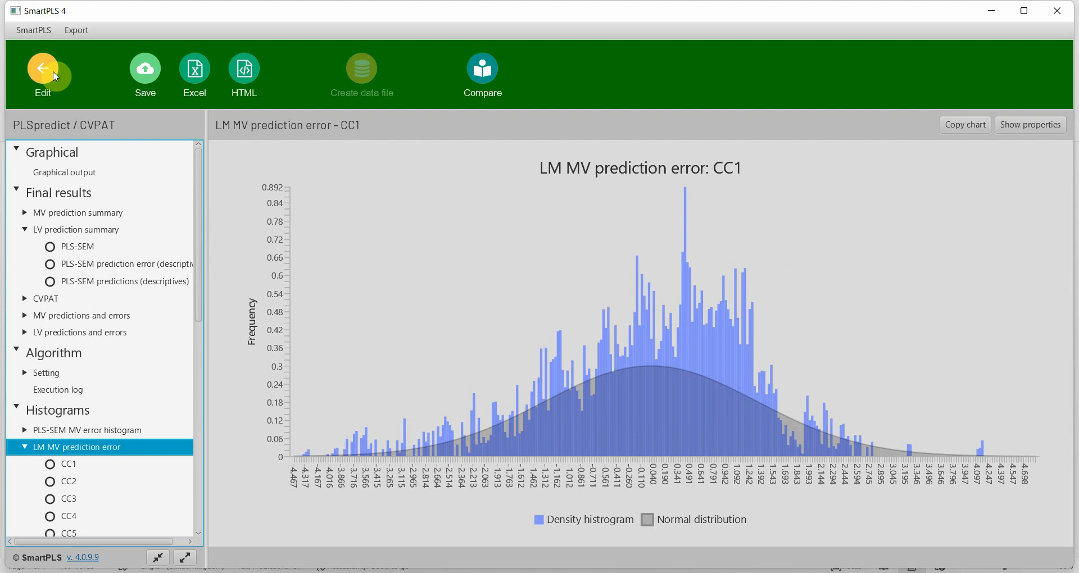
click(44, 70)
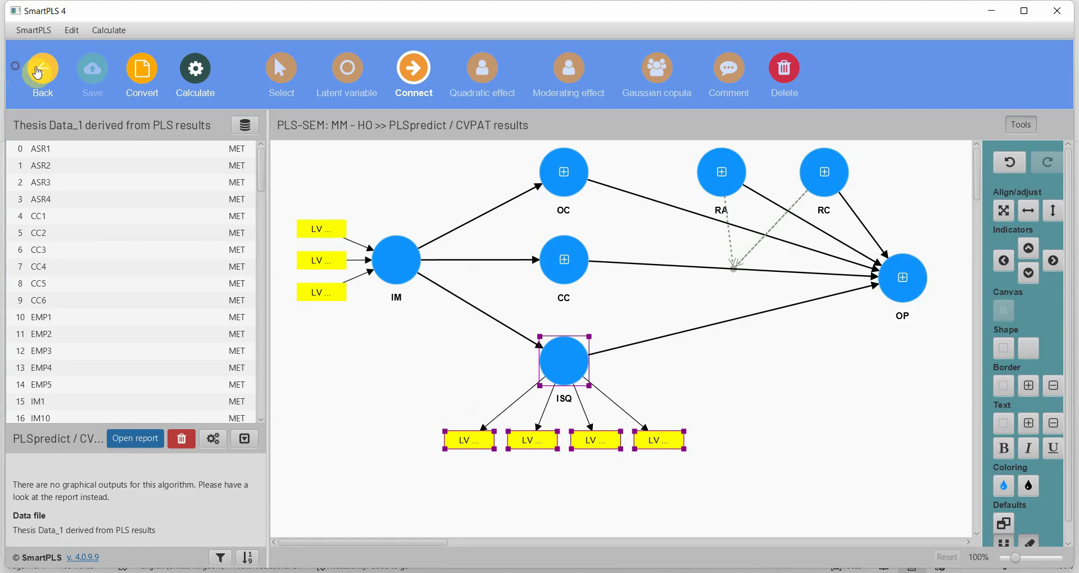
click(37, 72)
click(106, 422)
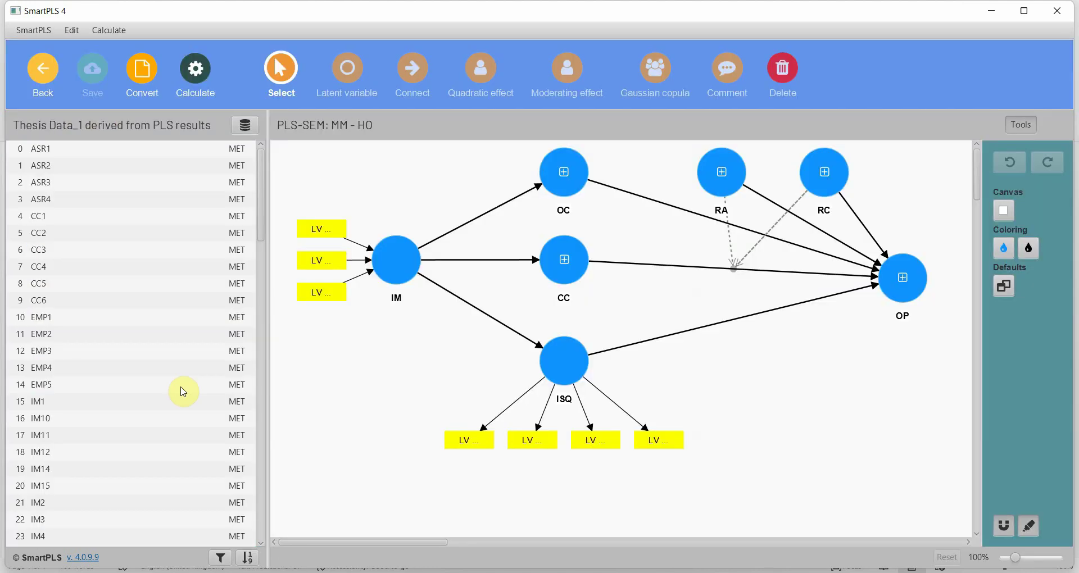
click(176, 90)
click(233, 109)
click(608, 311)
click(672, 509)
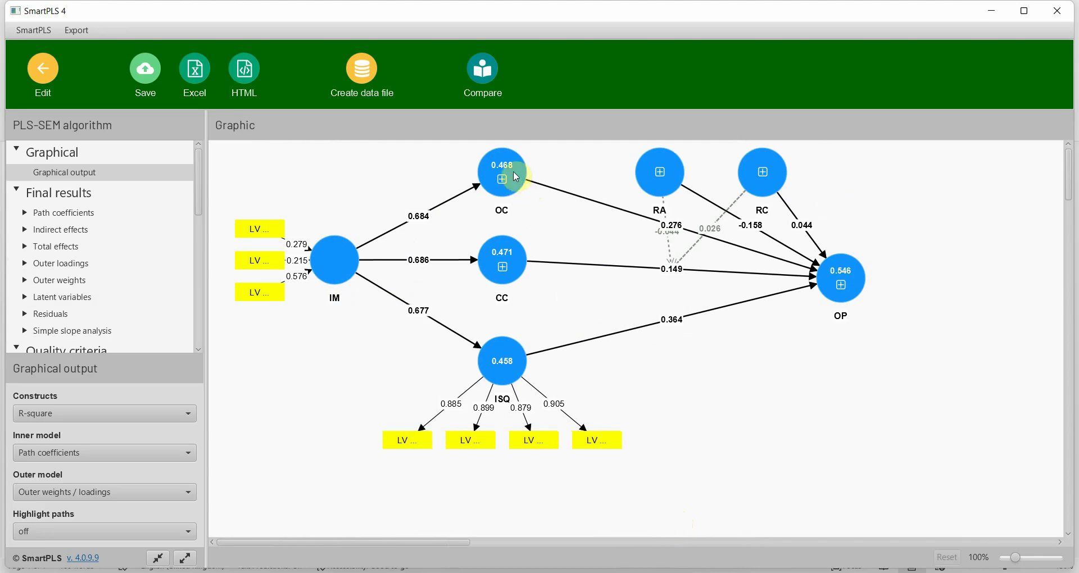
Mark the OP effect sizes in the f-square matrix and the CC row in the R-square overview.
mouse_move(498, 181)
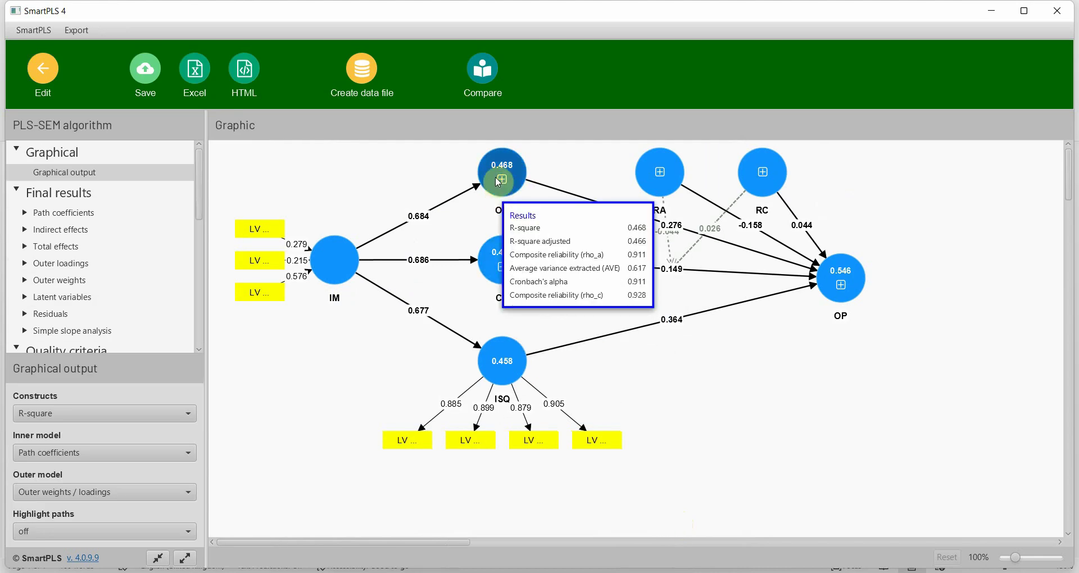
mouse_move(505, 334)
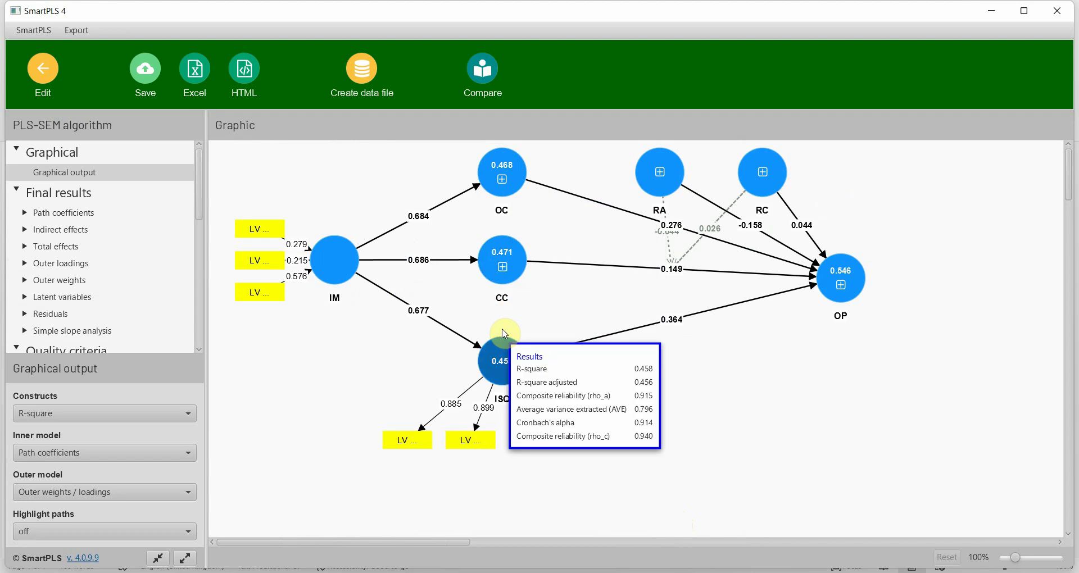
mouse_move(512, 275)
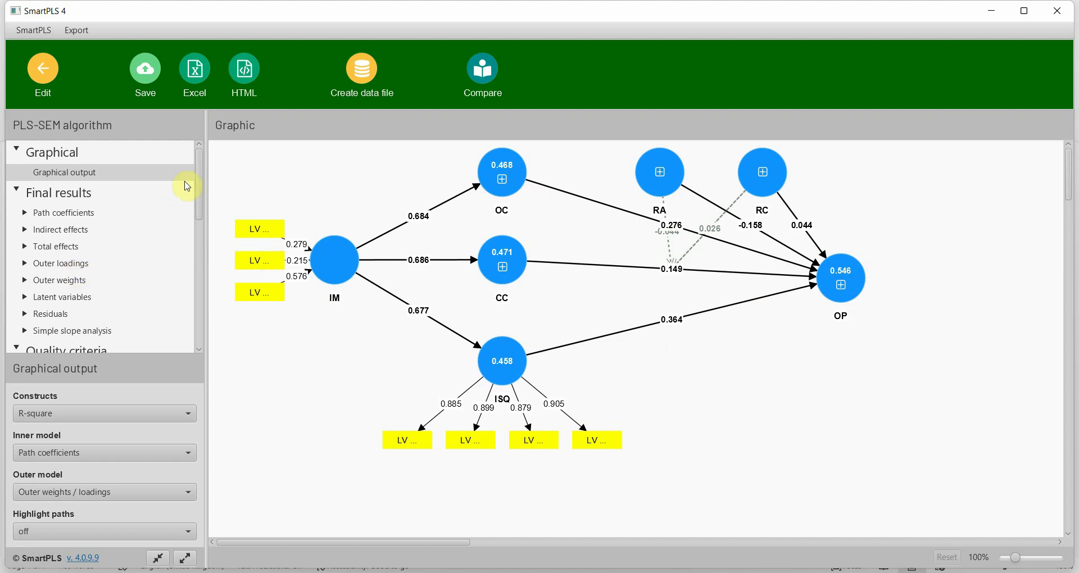
drag(200, 176, 200, 222)
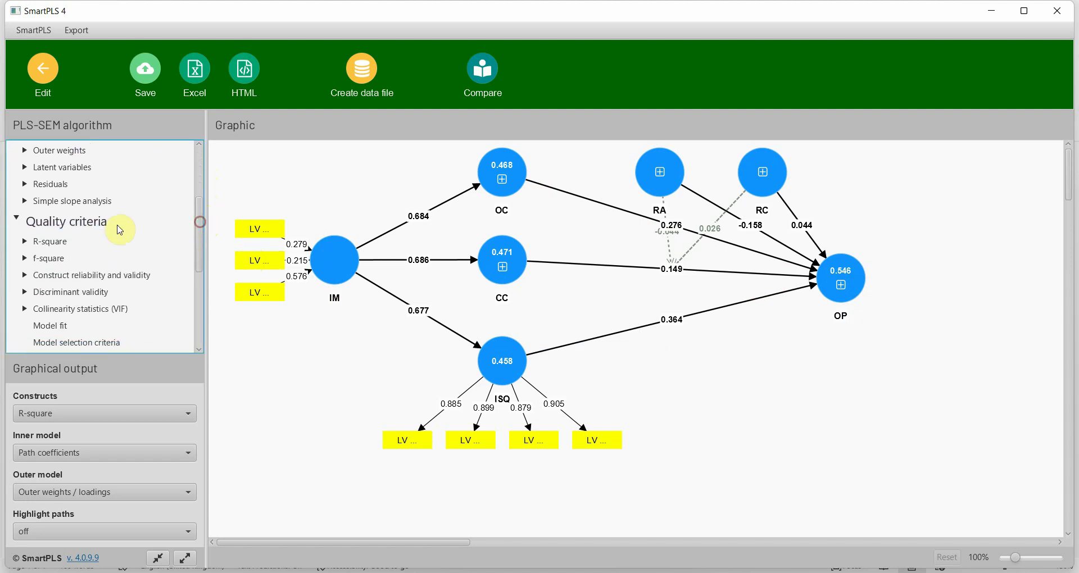
click(43, 260)
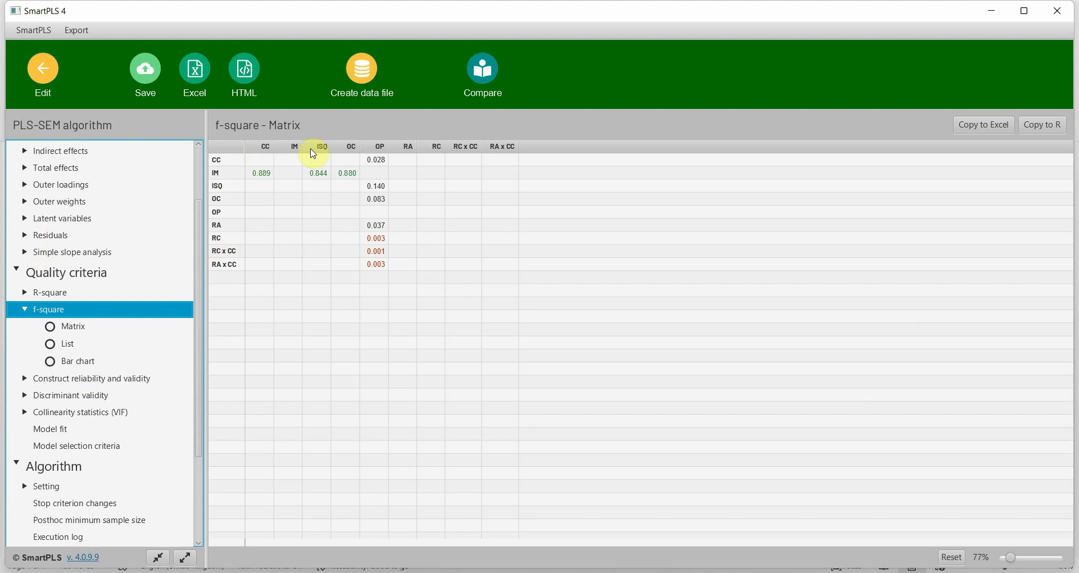
drag(360, 236, 392, 269)
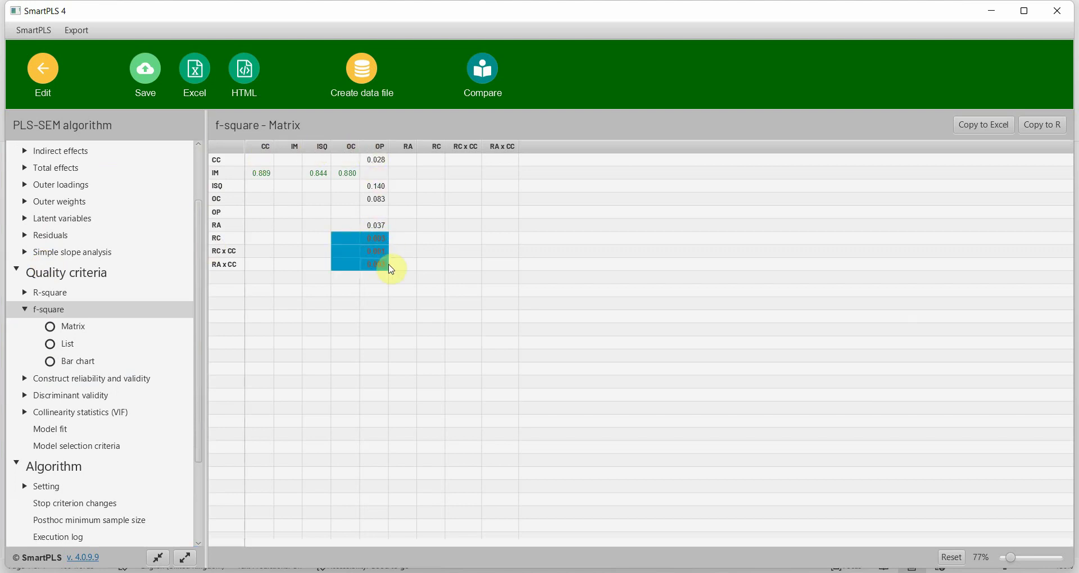
drag(270, 173, 380, 211)
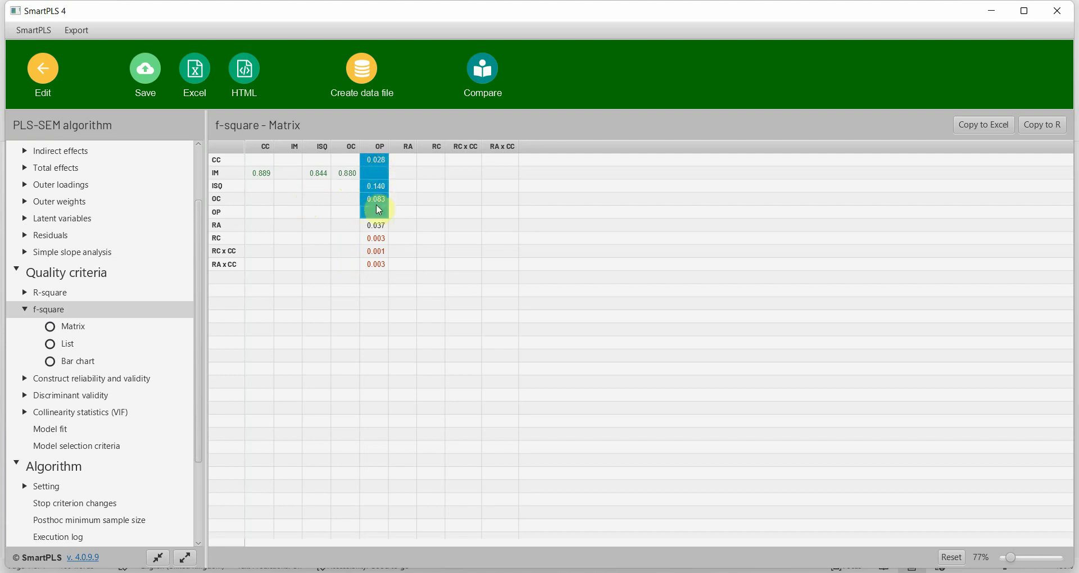
click(57, 294)
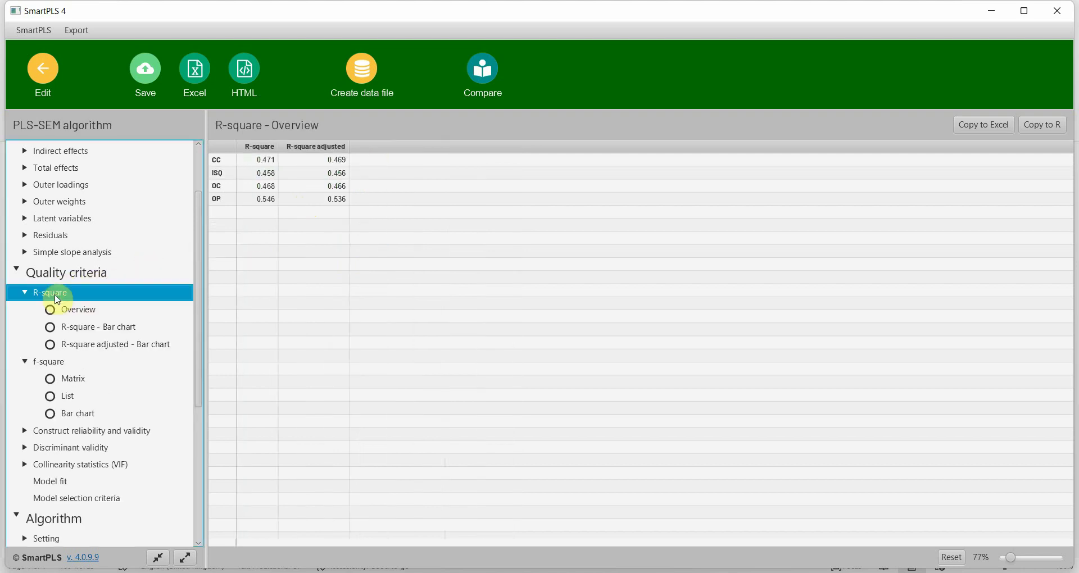
click(249, 163)
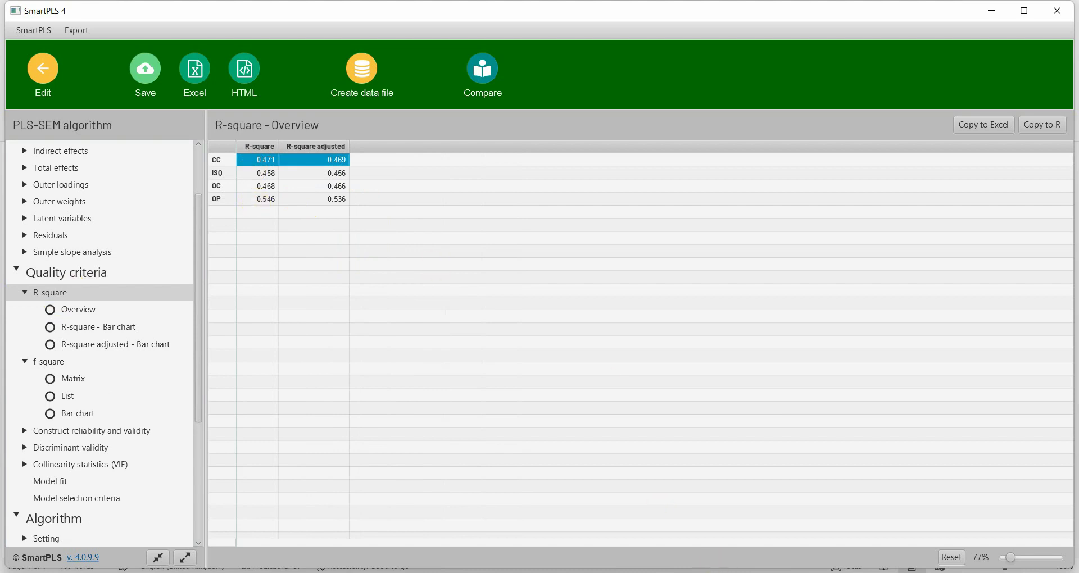
Return to the Word outline and show it from the Data Analysis and Results title down, zoomed out to fit more steps.
key(alt+Tab)
scroll(568, 311, up, 2)
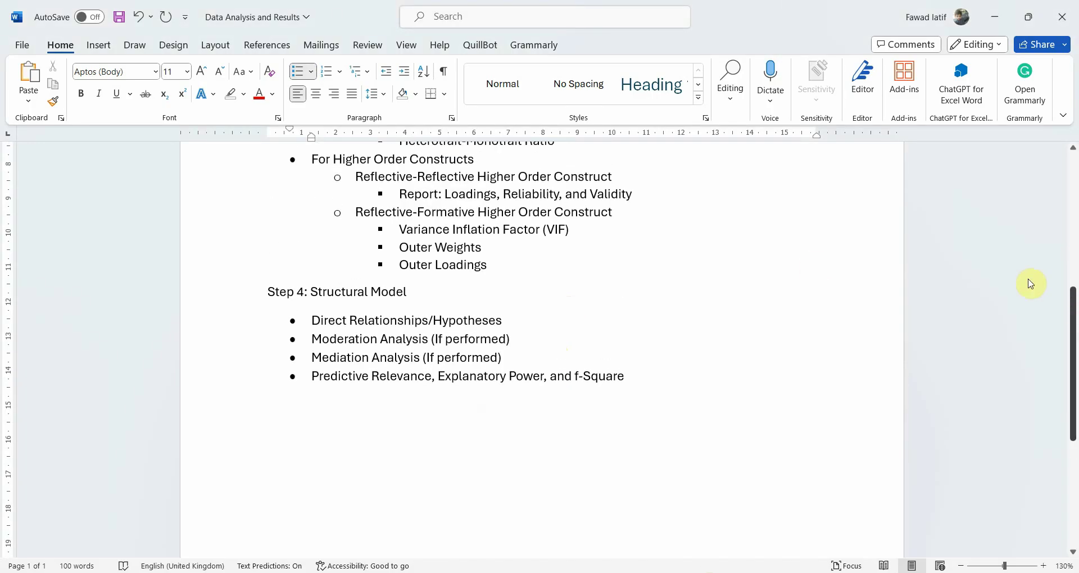
drag(1072, 336, 1074, 239)
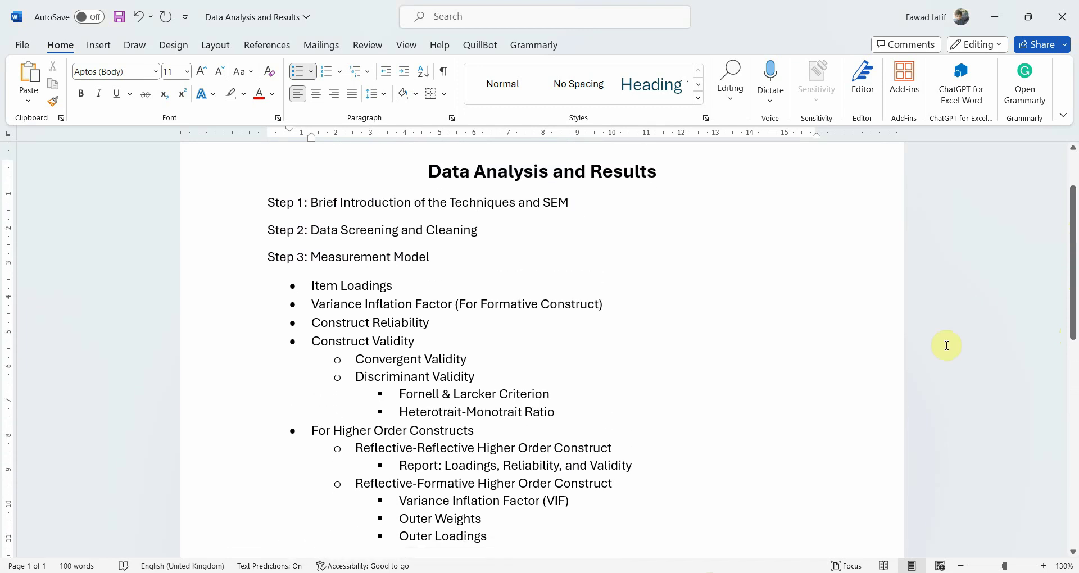
click(961, 566)
click(961, 566)
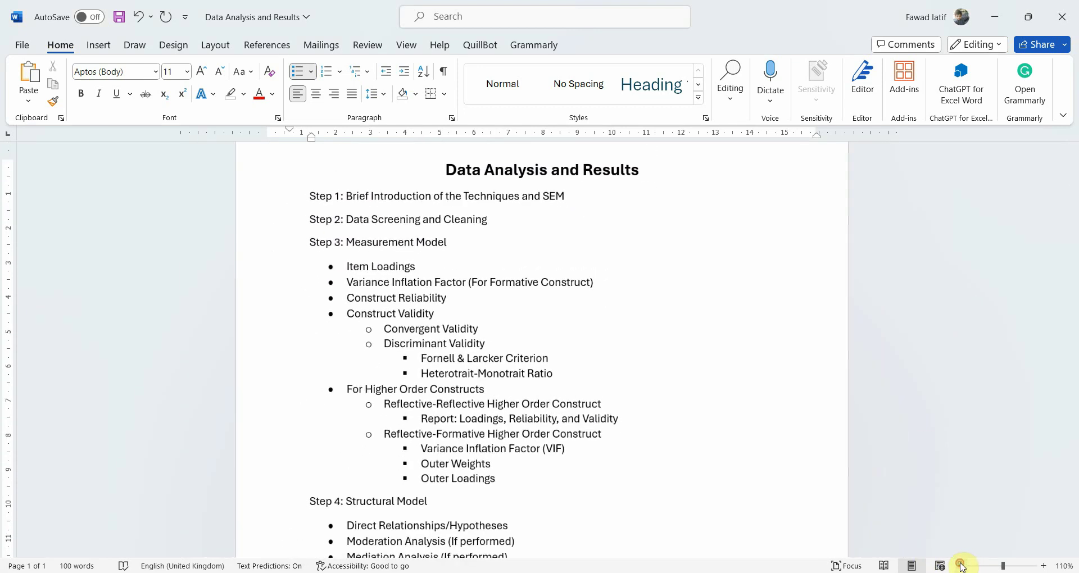
click(962, 566)
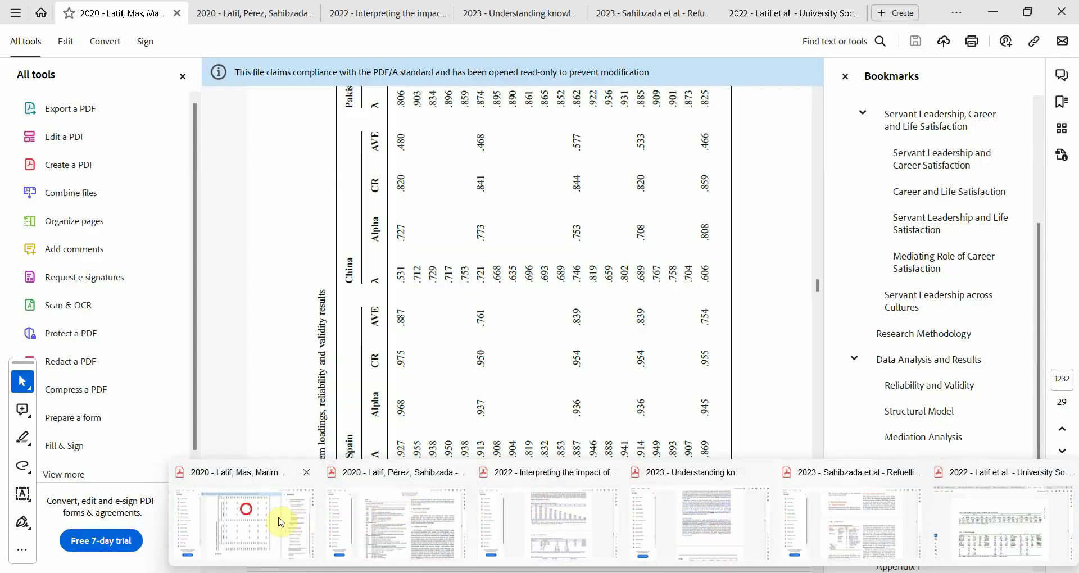
Switch to Acrobat and show the 2020 paper with Table 1 on item loadings, reliability and validity results.
click(280, 522)
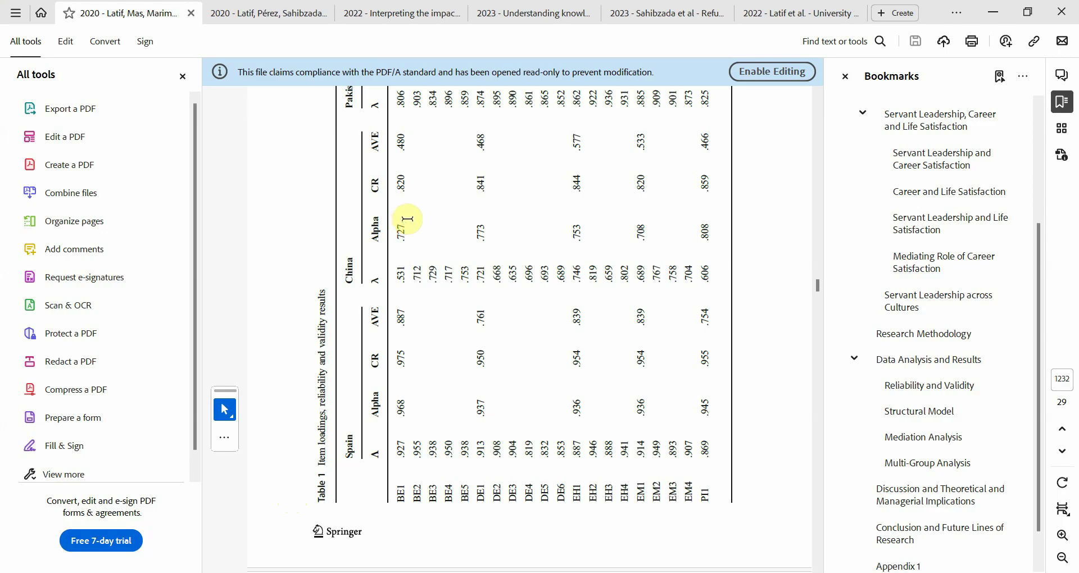